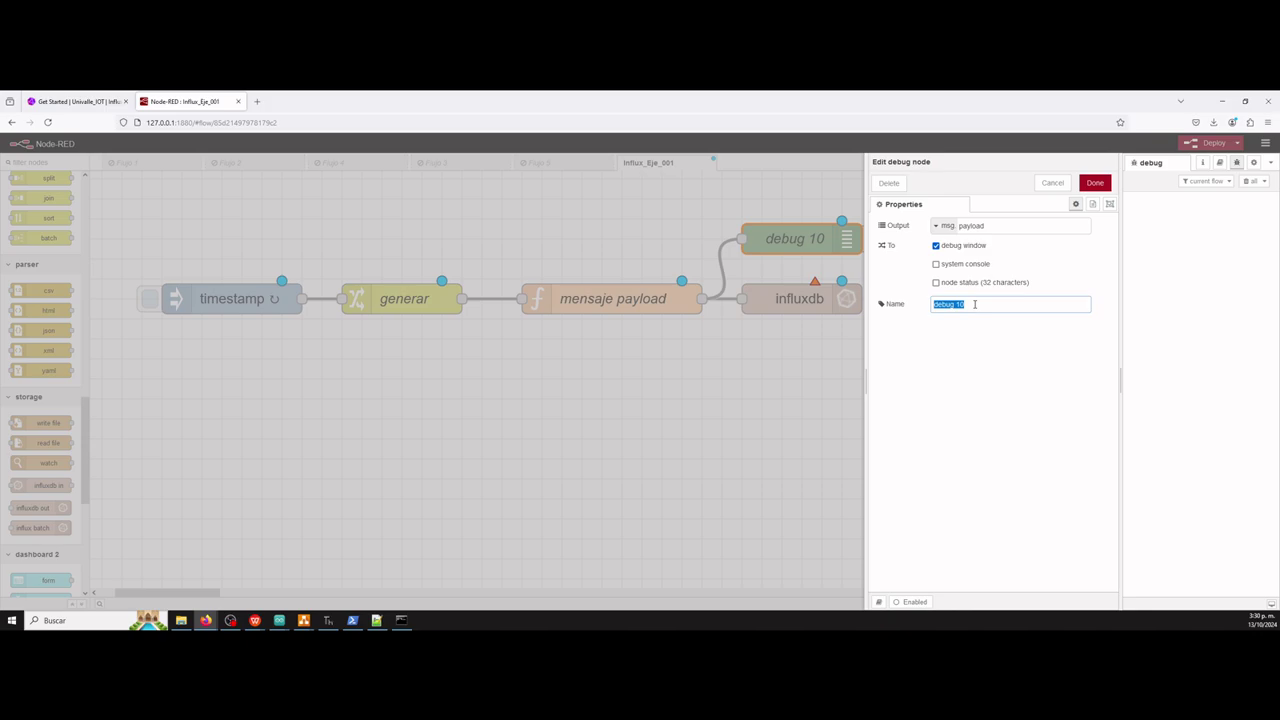
# Replace the debug node's name 'debug 10' with 'Prueba' and confirm.
pyautogui.write('Presu')
pyautogui.write('ueba')
pyautogui.click(230, 620)
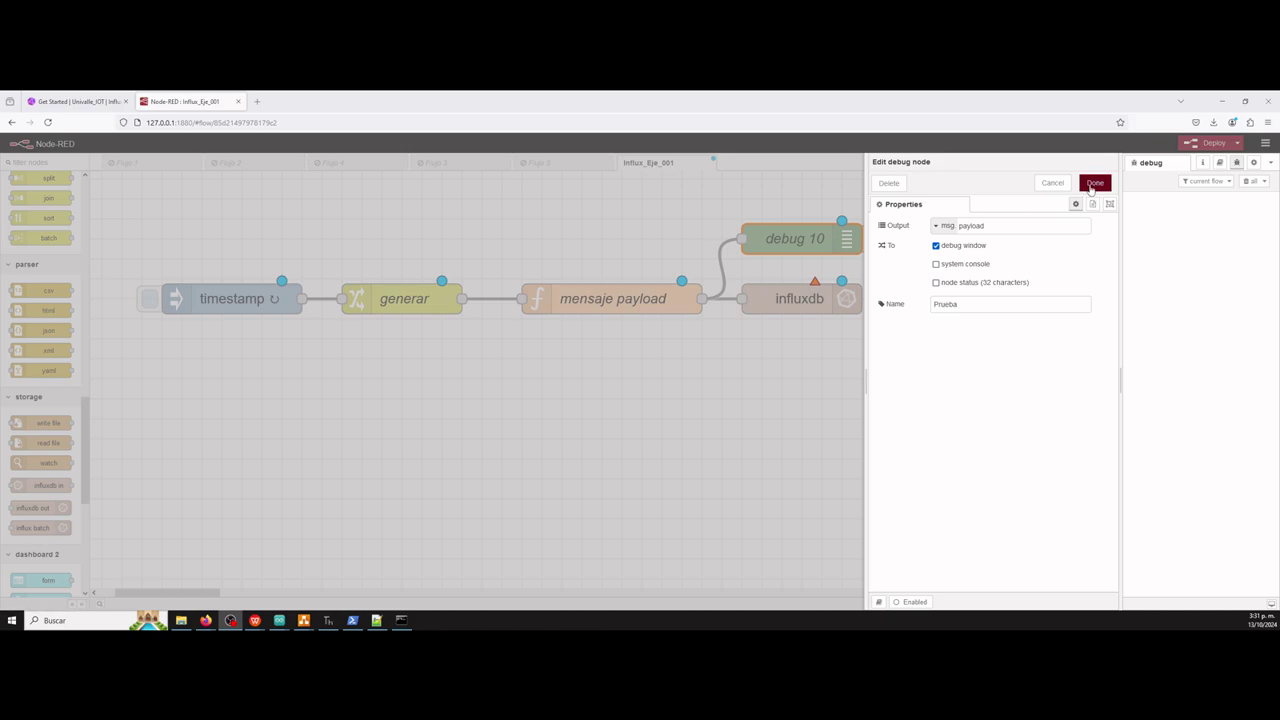
pyautogui.click(1091, 190)
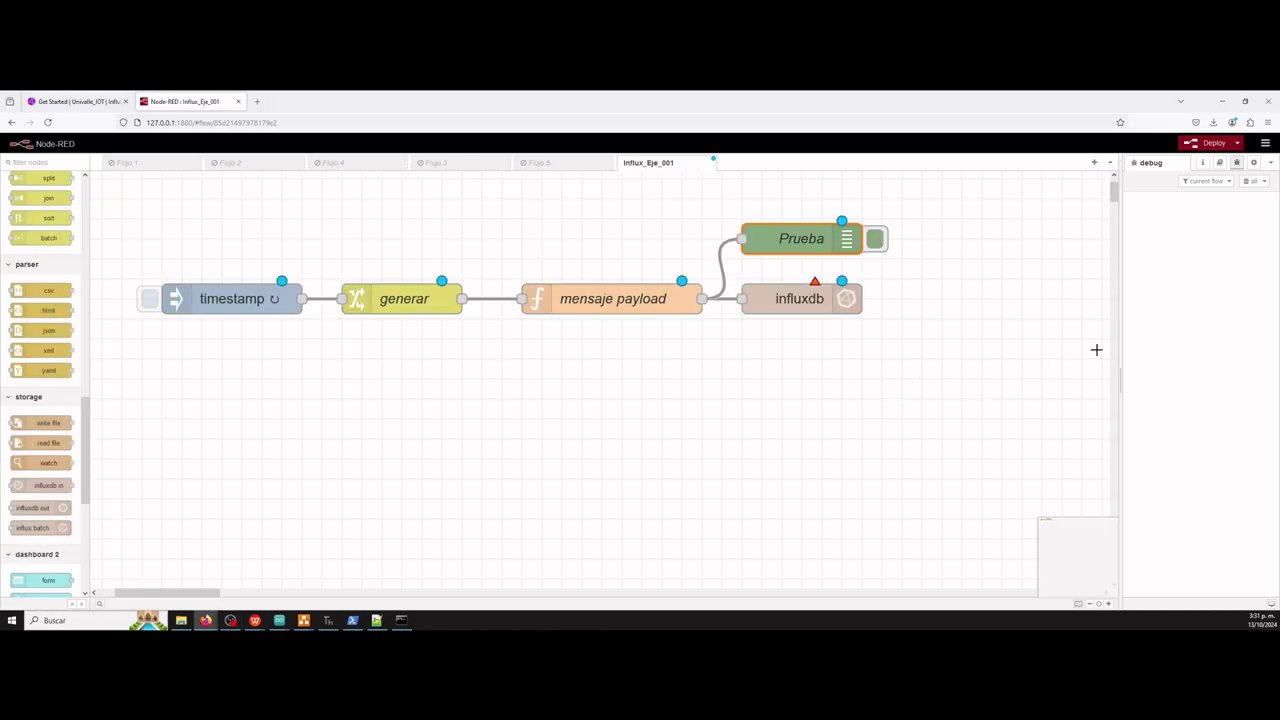
# Deploy the flow and inspect the timestamp, temperatura and voltaje messages from the Prueba debug node.
pyautogui.click(1190, 145)
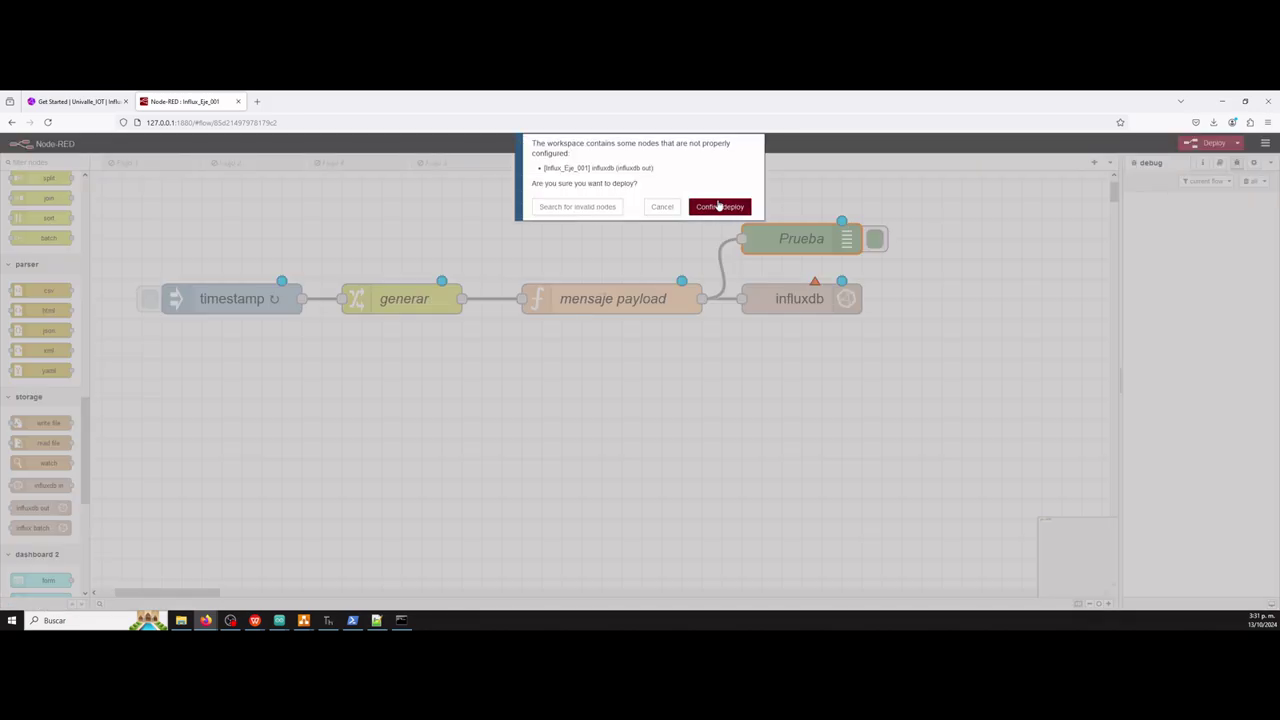
pyautogui.click(728, 207)
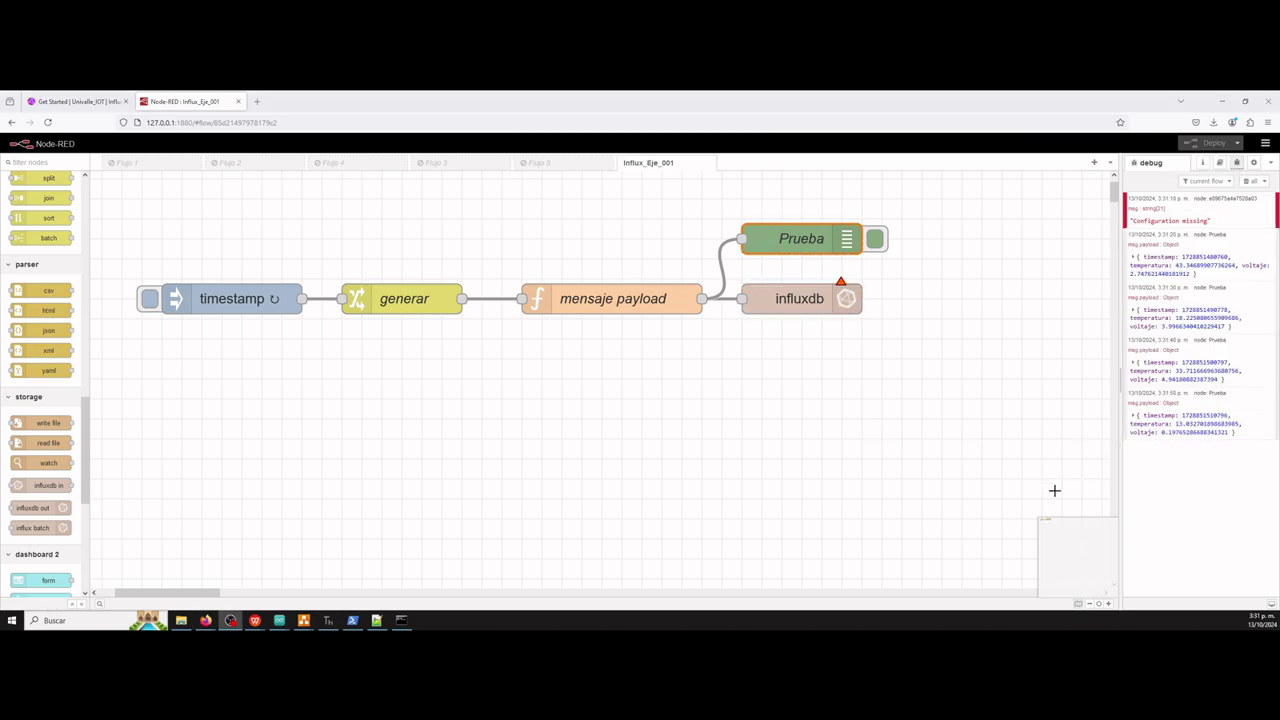
pyautogui.click(1134, 259)
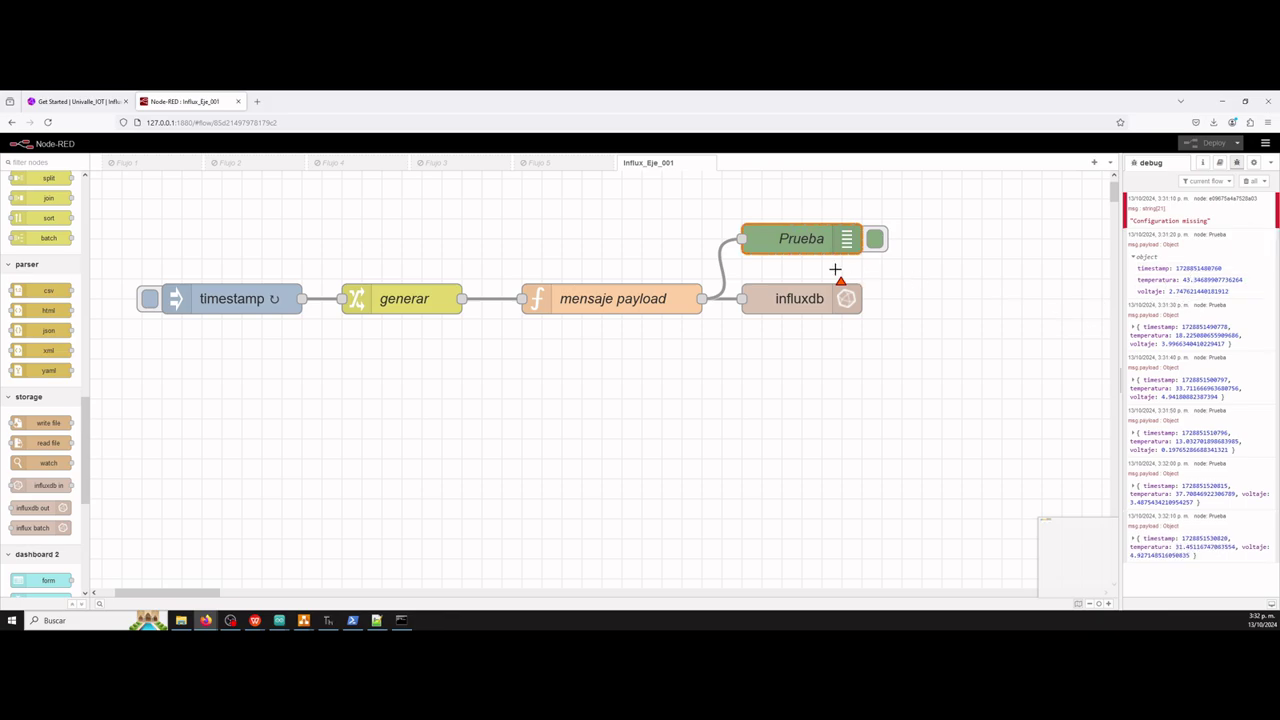
pyautogui.click(797, 240)
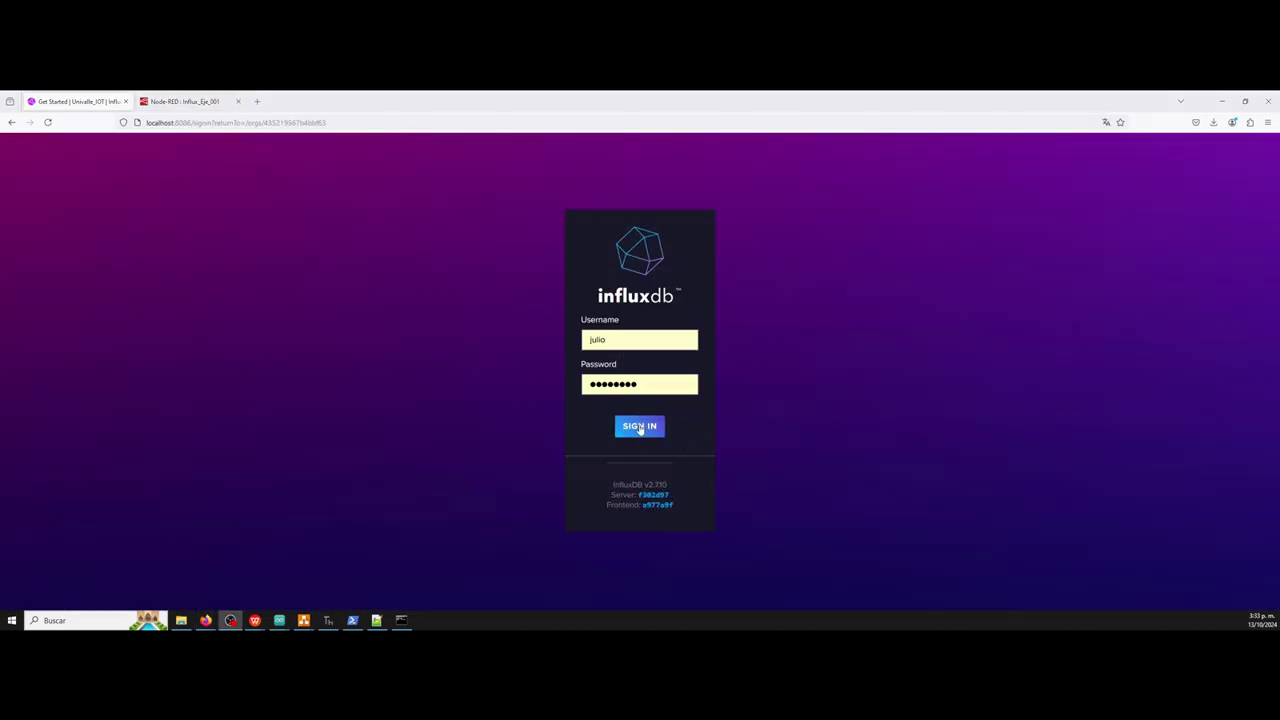
# Sign in to InfluxDB and review the available organizations without switching.
pyautogui.click(640, 428)
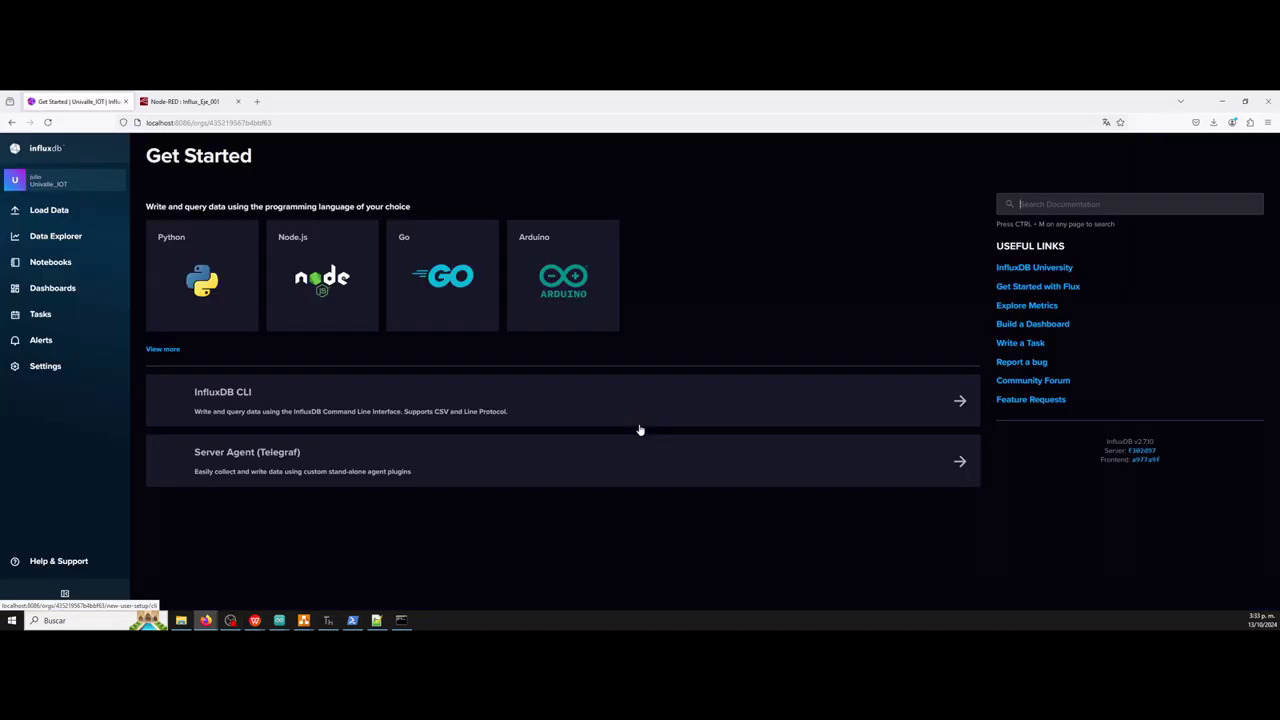
pyautogui.click(50, 182)
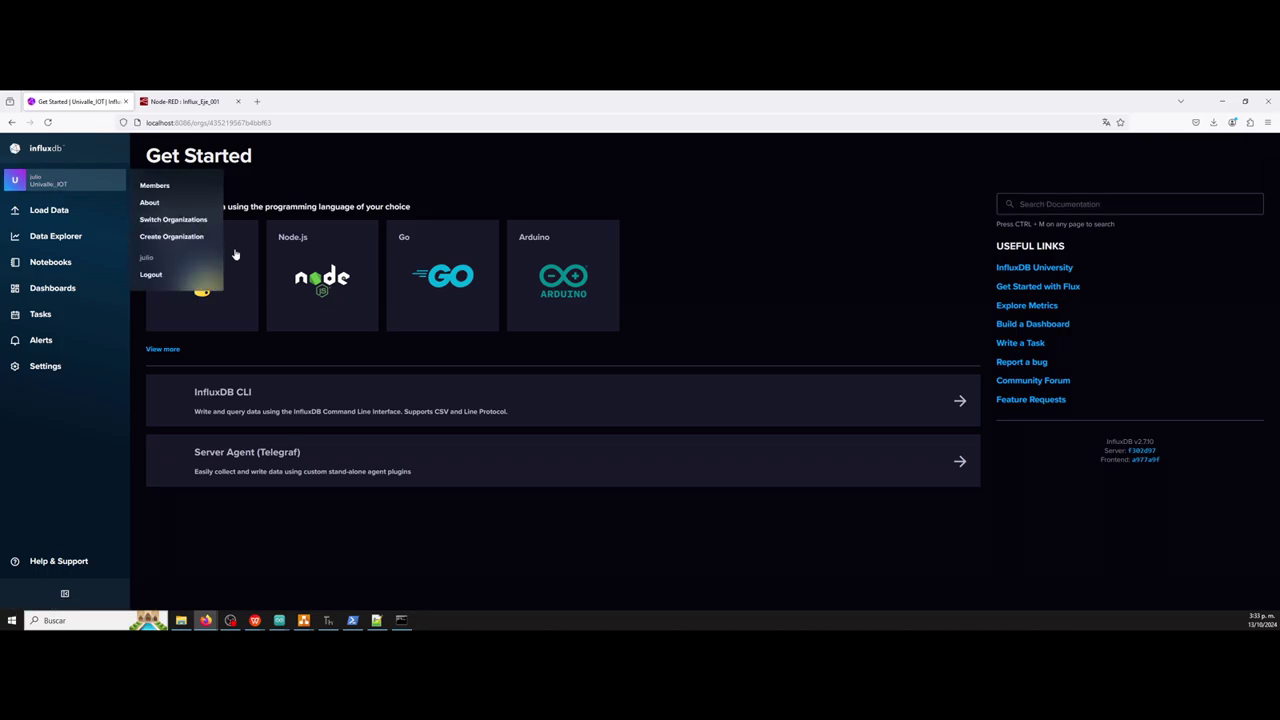
pyautogui.click(173, 219)
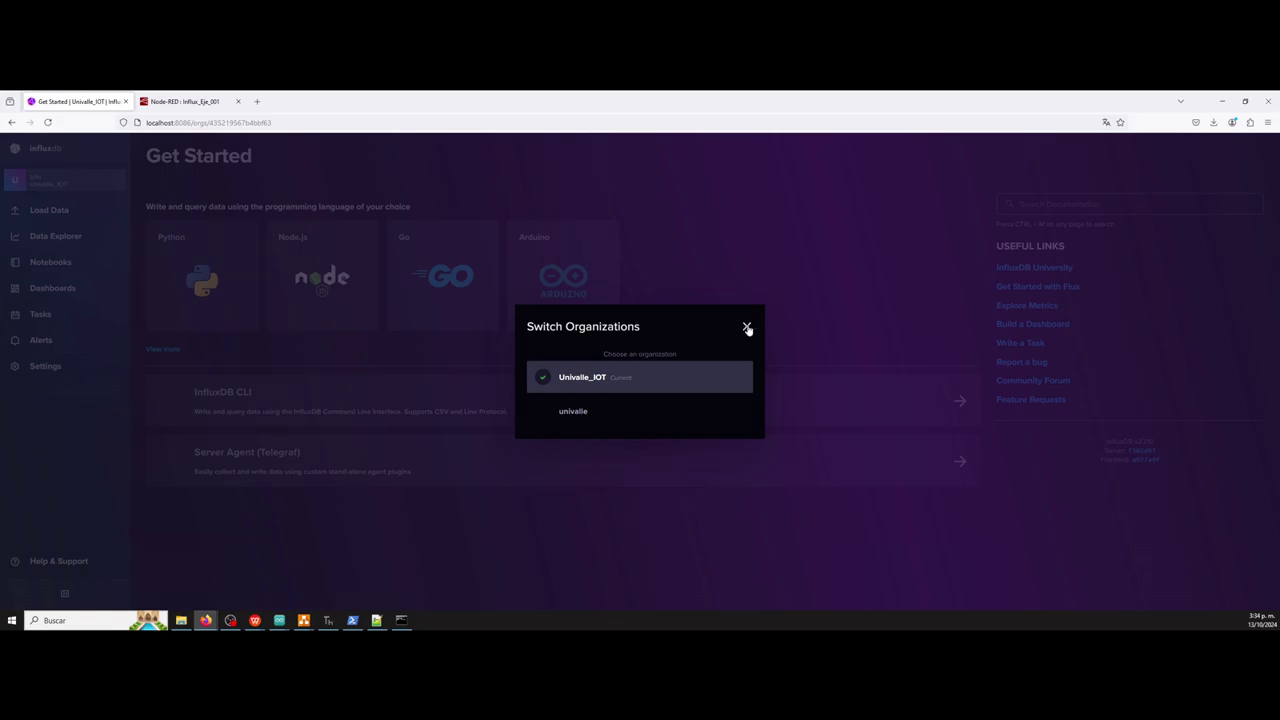
pyautogui.click(747, 328)
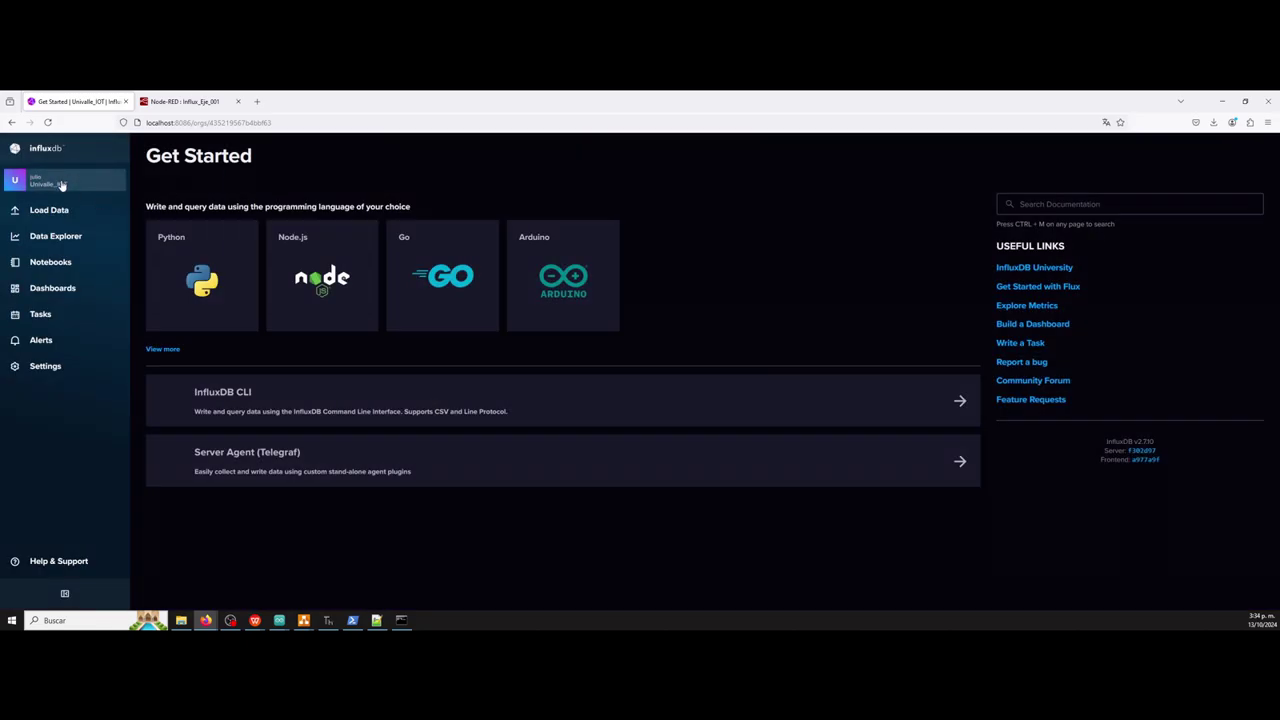
# Show the Load Data buckets list, including the estacion bucket with forever retention.
pyautogui.moveTo(61, 185)
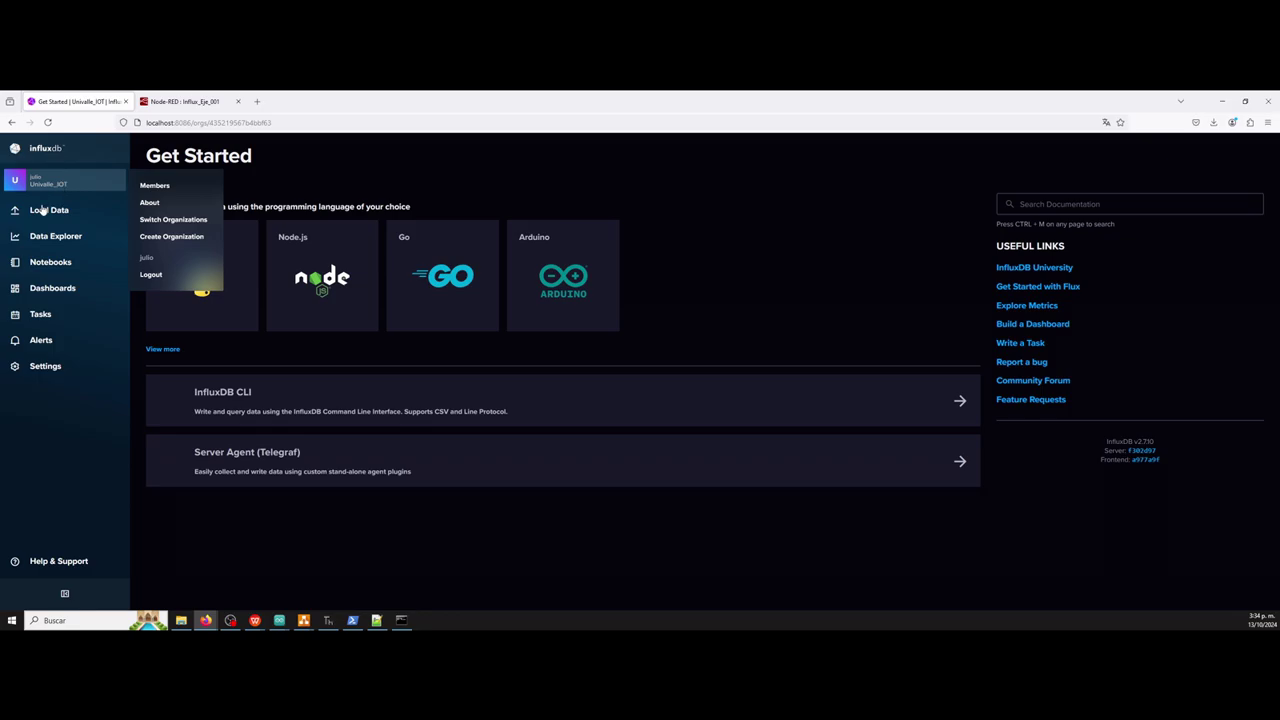
pyautogui.click(38, 212)
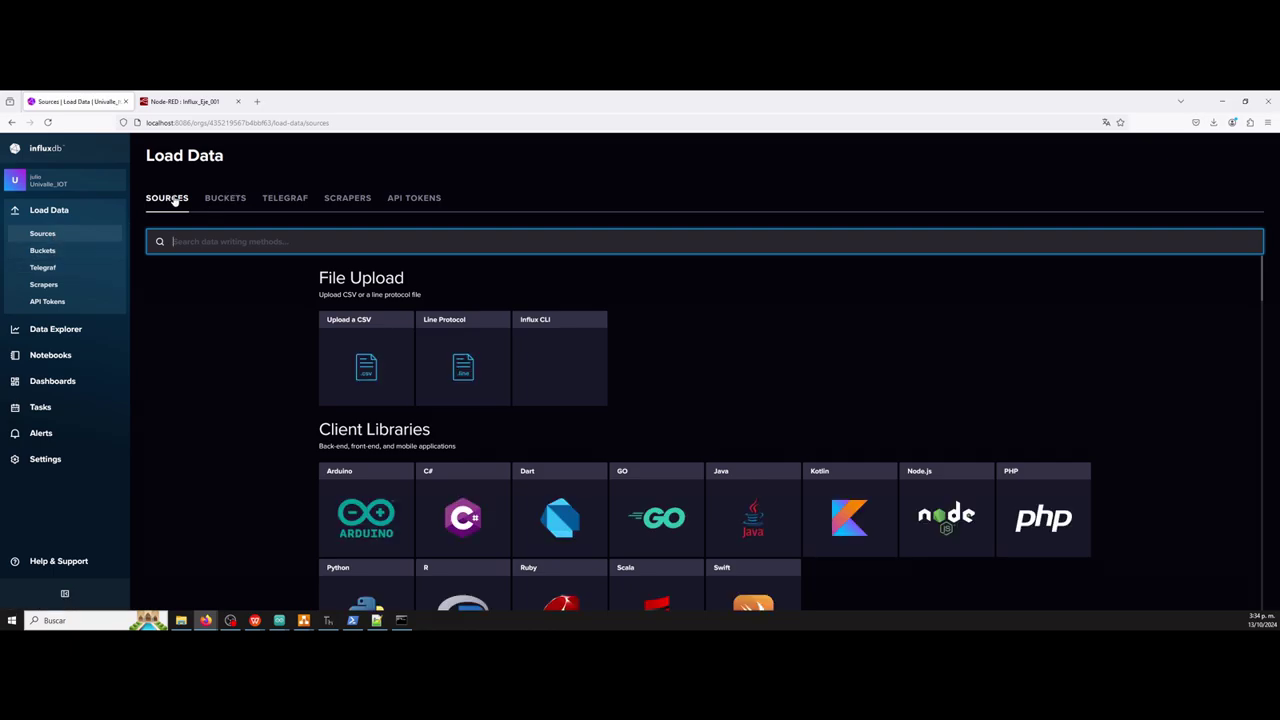
pyautogui.click(227, 199)
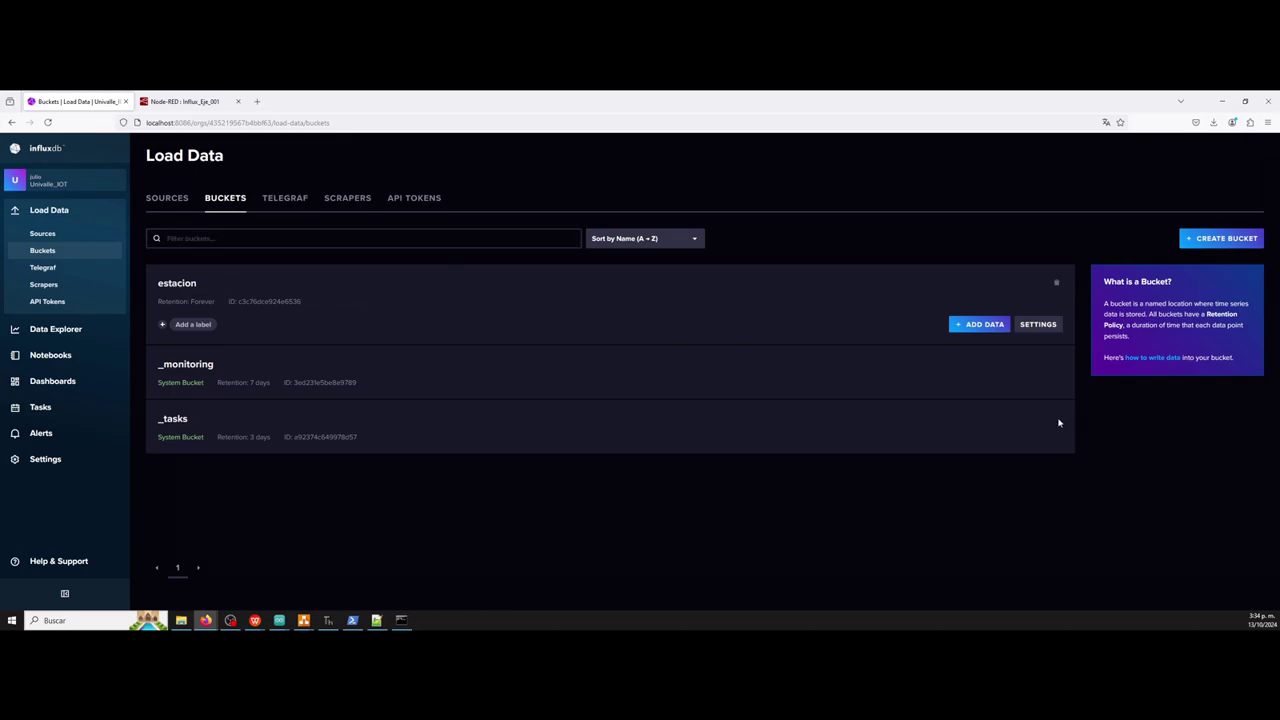
# Create bucket Ejemplo001 with Delete Data left on Never.
pyautogui.click(1227, 240)
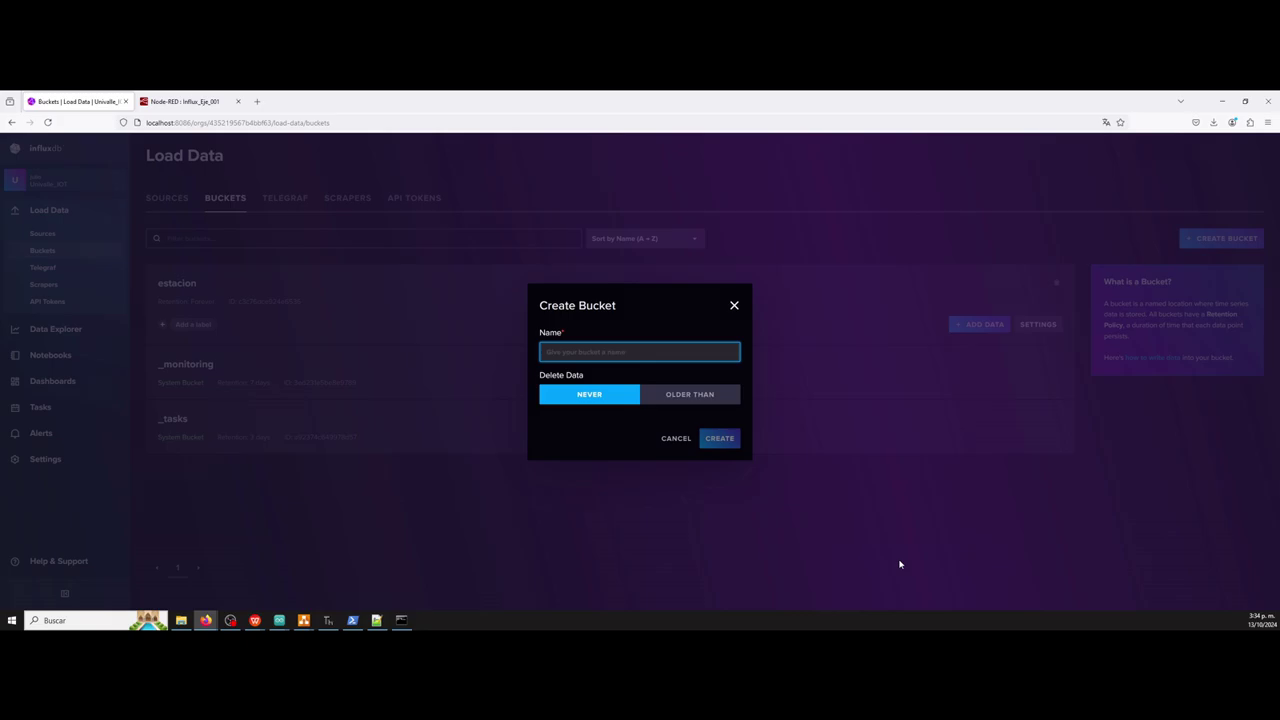
pyautogui.write('E')
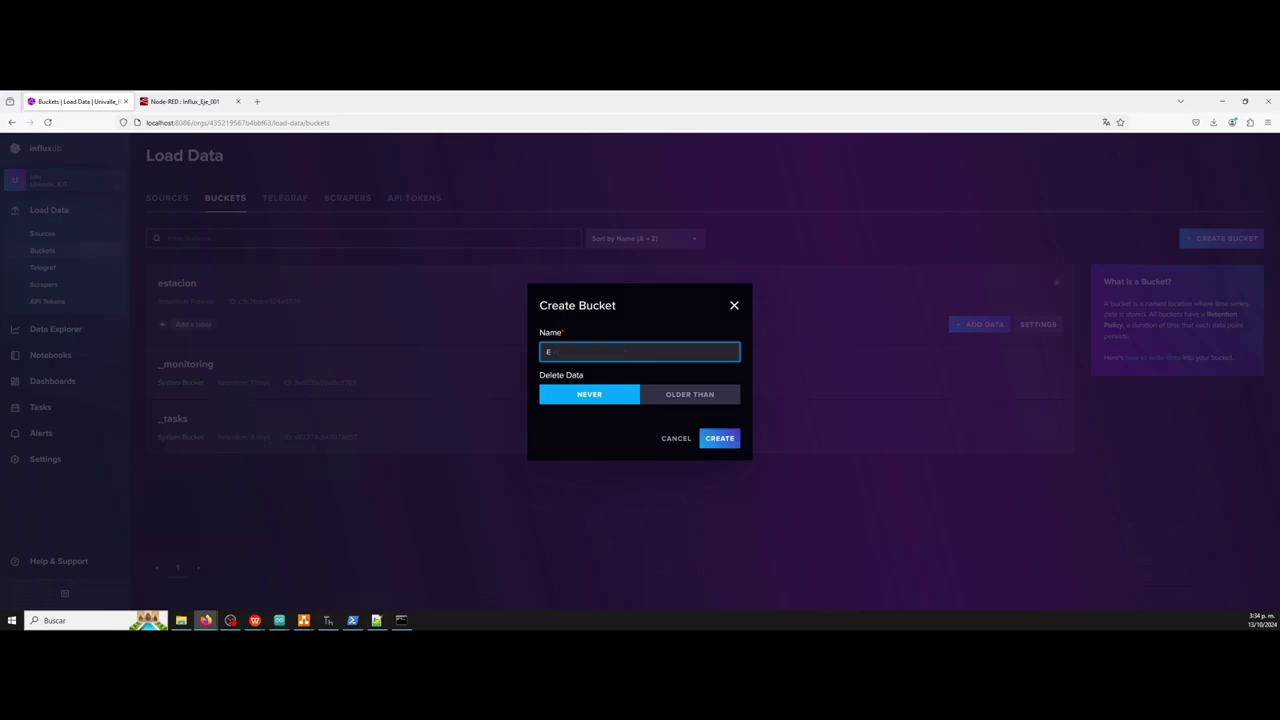
pyautogui.write('jemplo001')
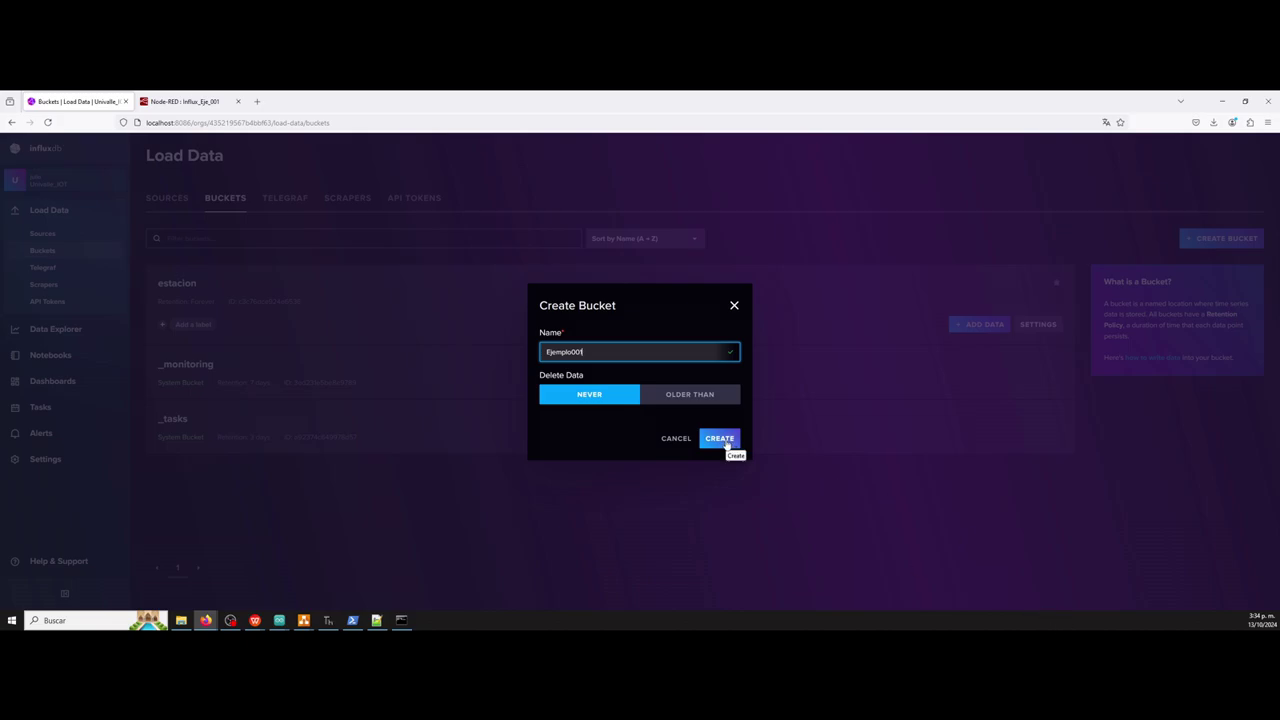
pyautogui.click(724, 440)
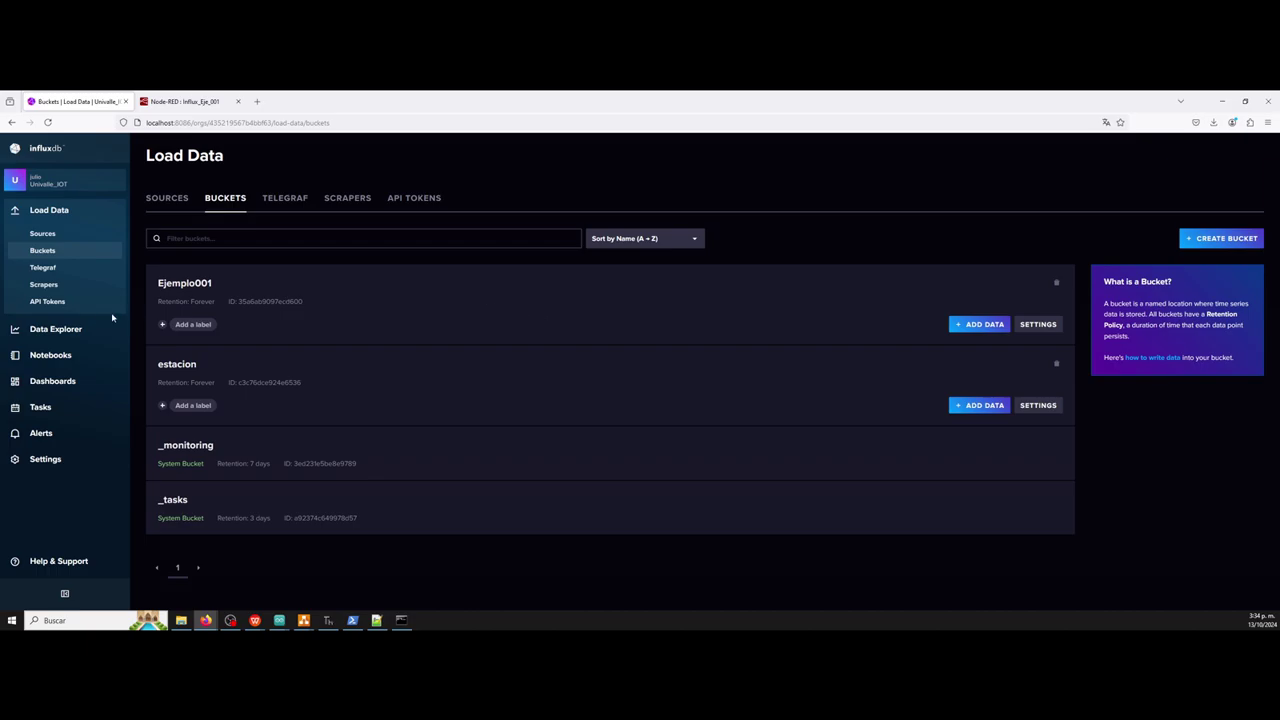
# Review the single onboarding API token, then return to the Node-RED flow.
pyautogui.click(57, 304)
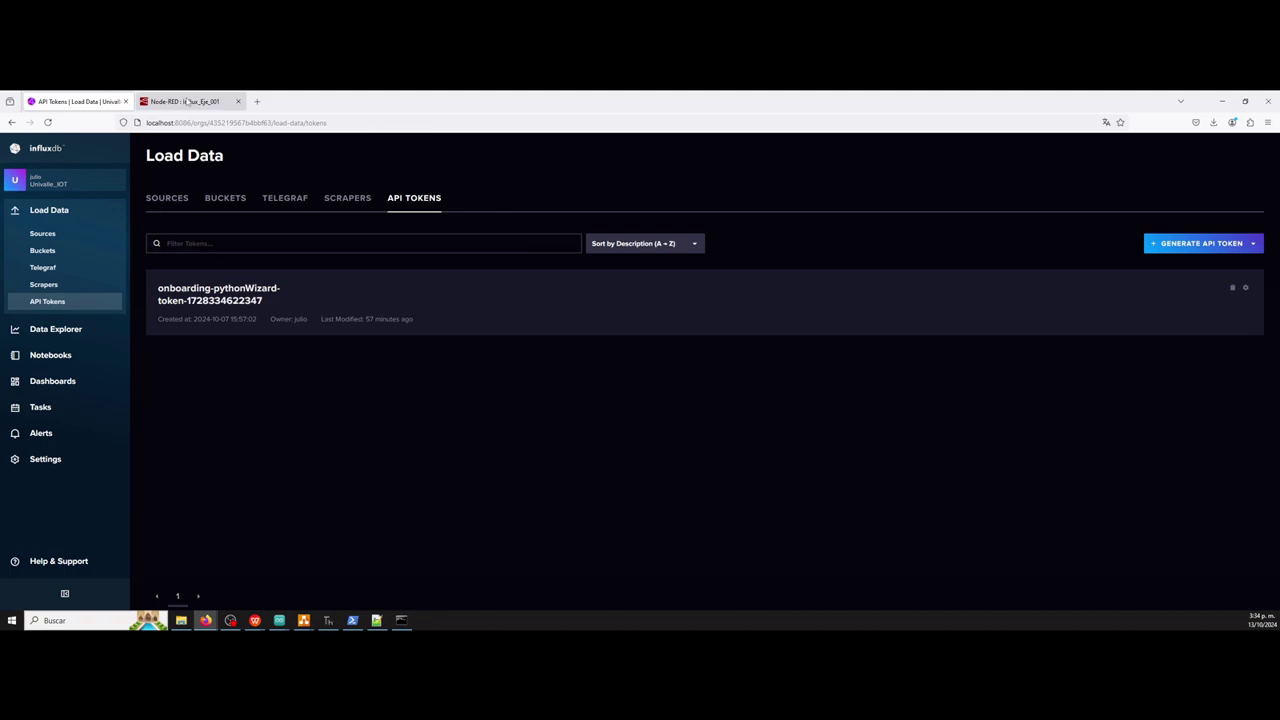
pyautogui.click(186, 101)
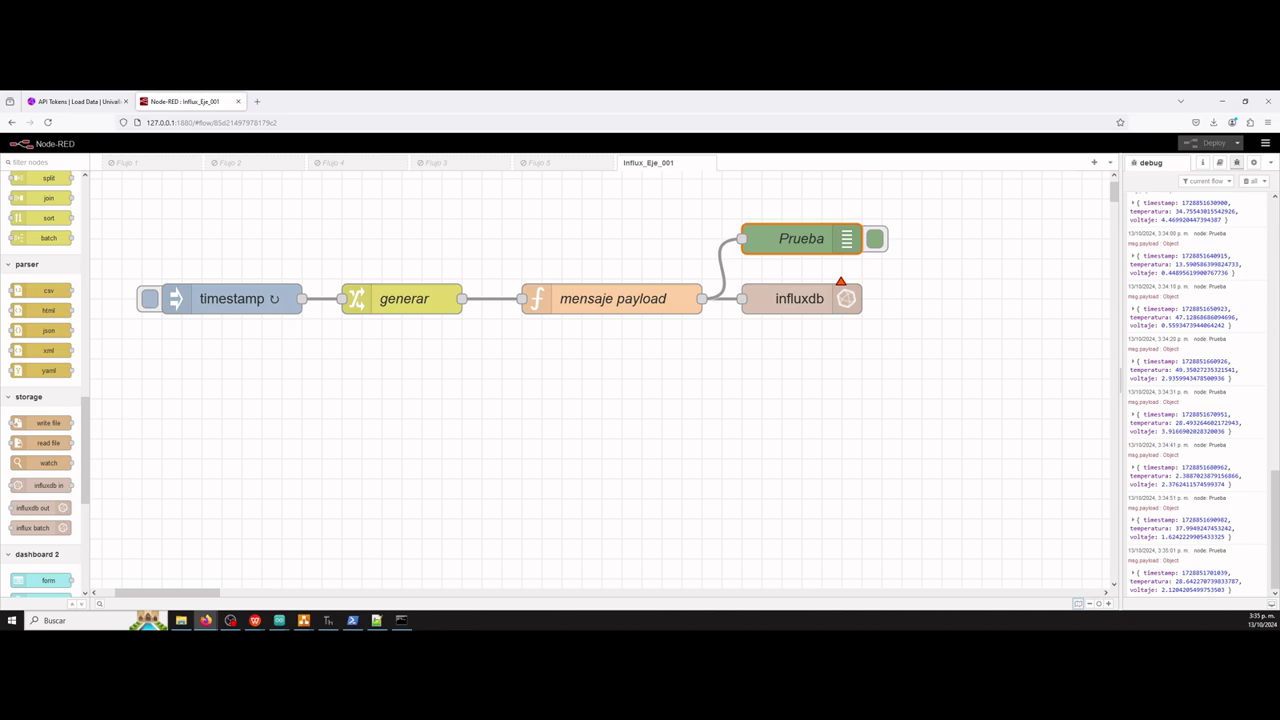
pyautogui.press('super+d')
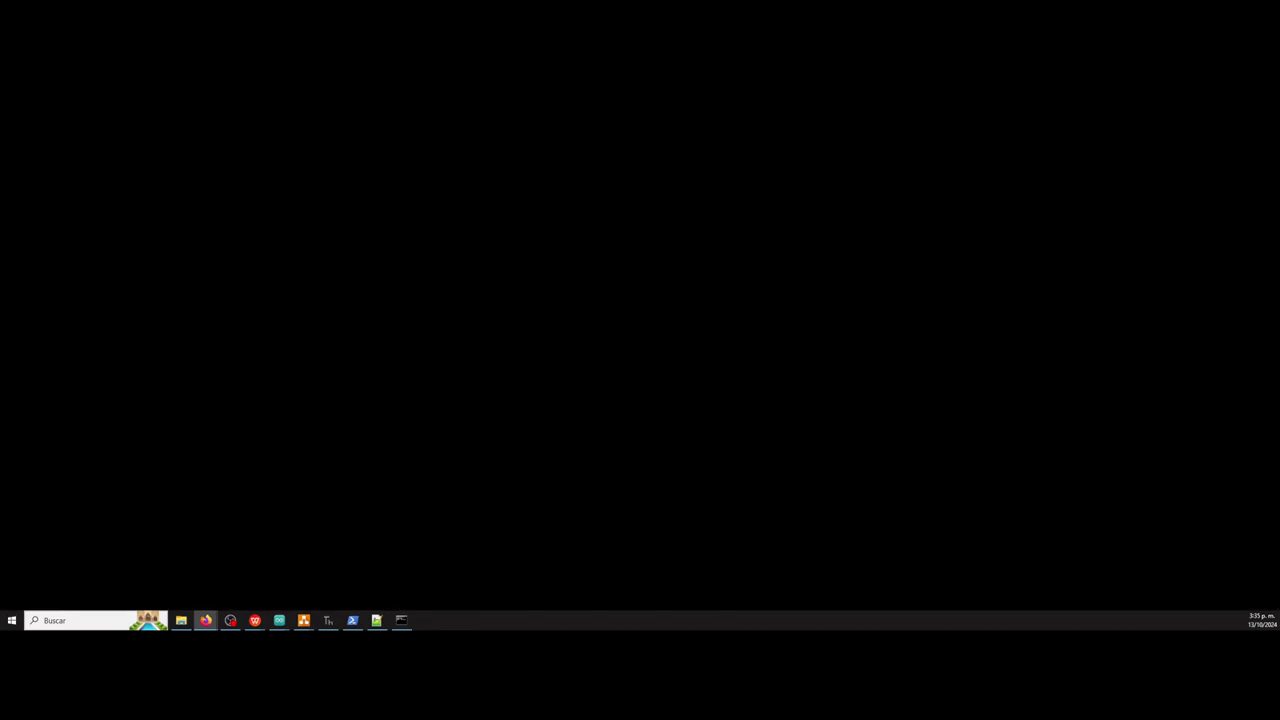
pyautogui.press('super+d')
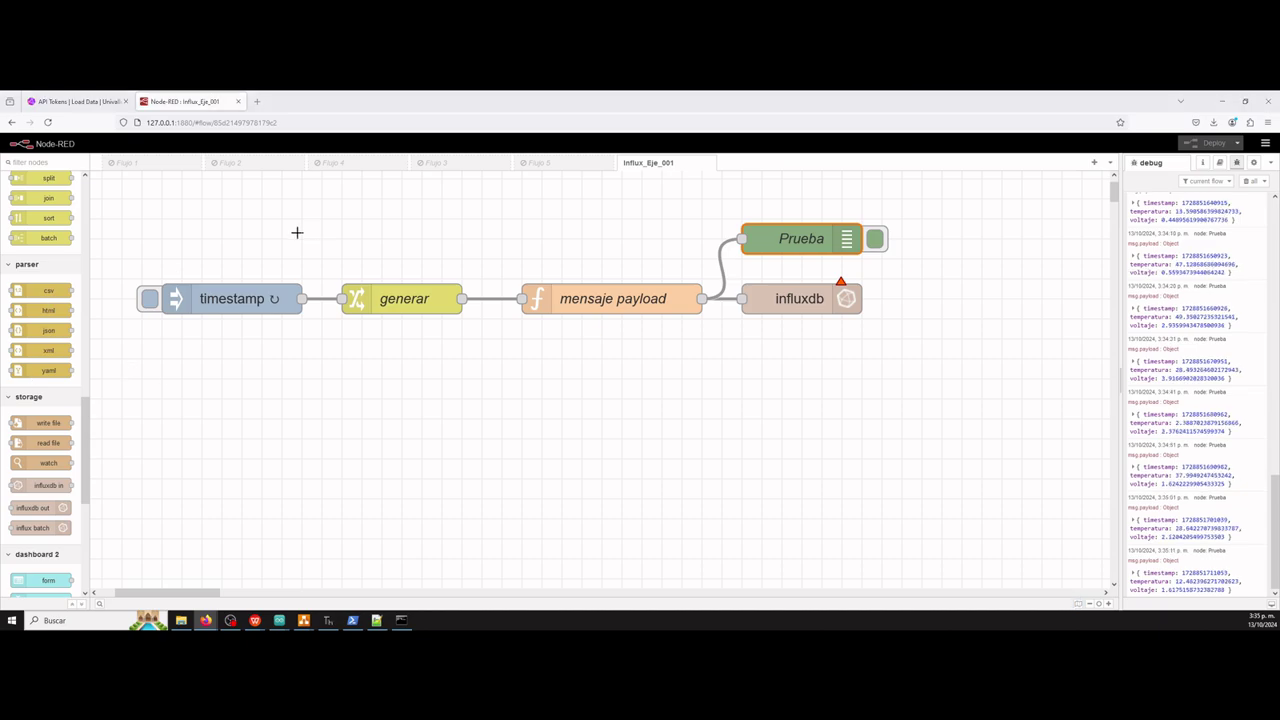
# Set the influxdb out node's organization to Univalle_IOT, checked against InfluxDB.
pyautogui.doubleClick(788, 298)
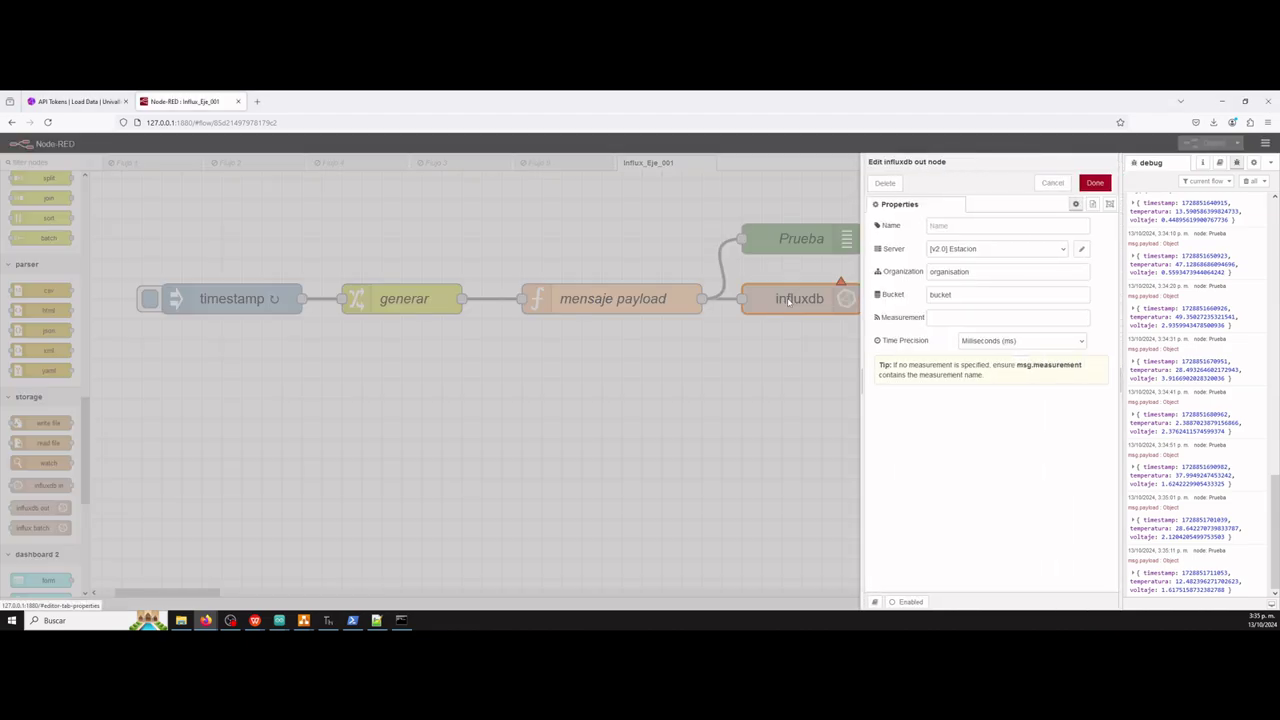
pyautogui.click(972, 228)
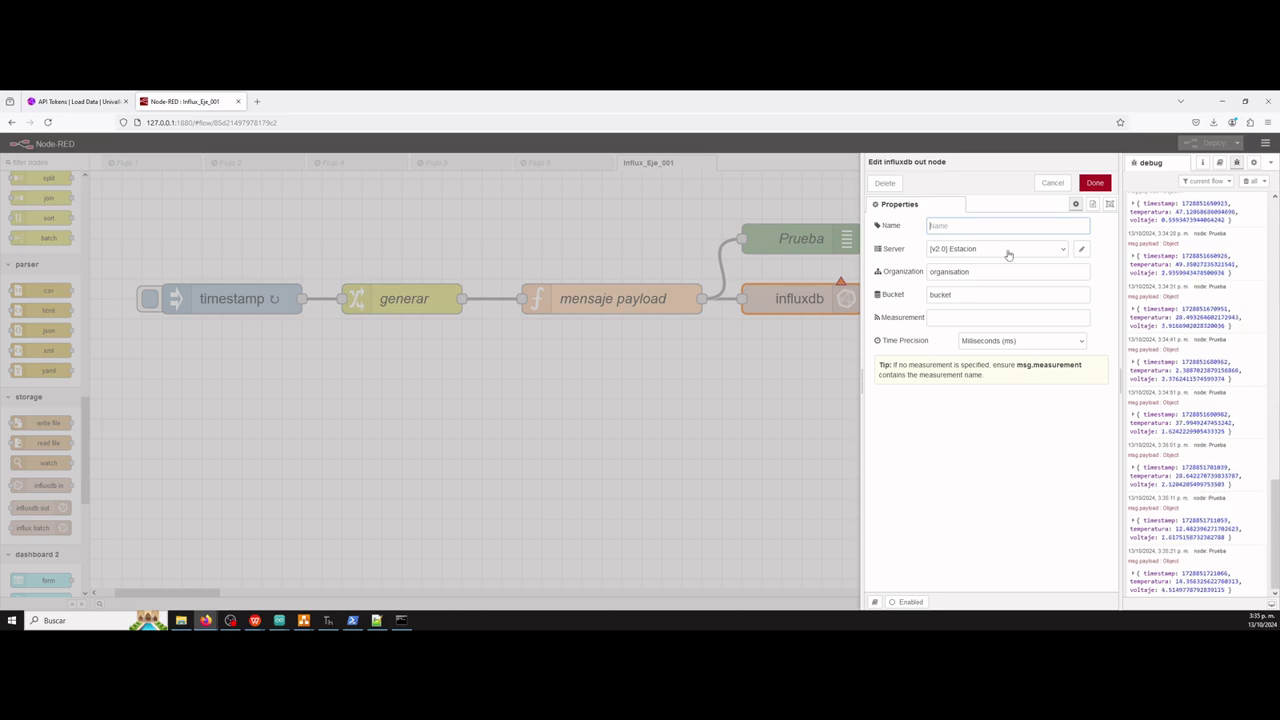
pyautogui.click(997, 271)
pyautogui.doubleClick(997, 271)
pyautogui.click(75, 101)
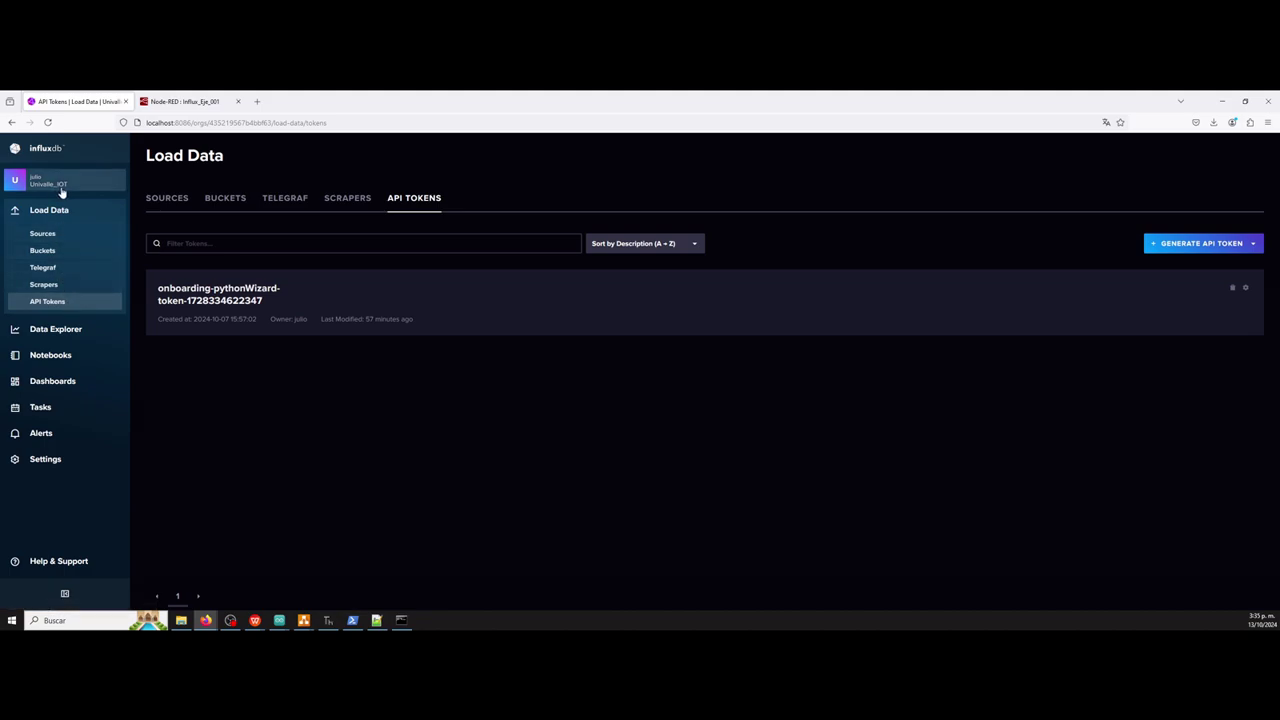
pyautogui.click(185, 101)
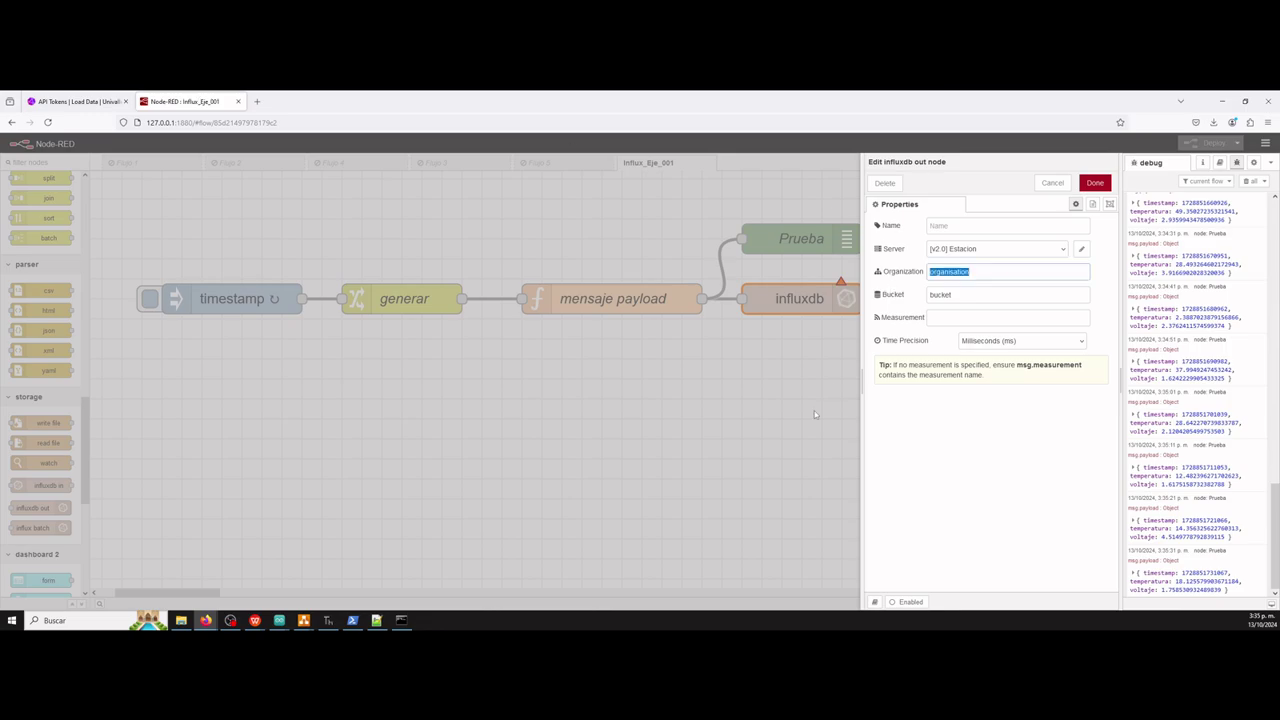
pyautogui.write('Univalle')
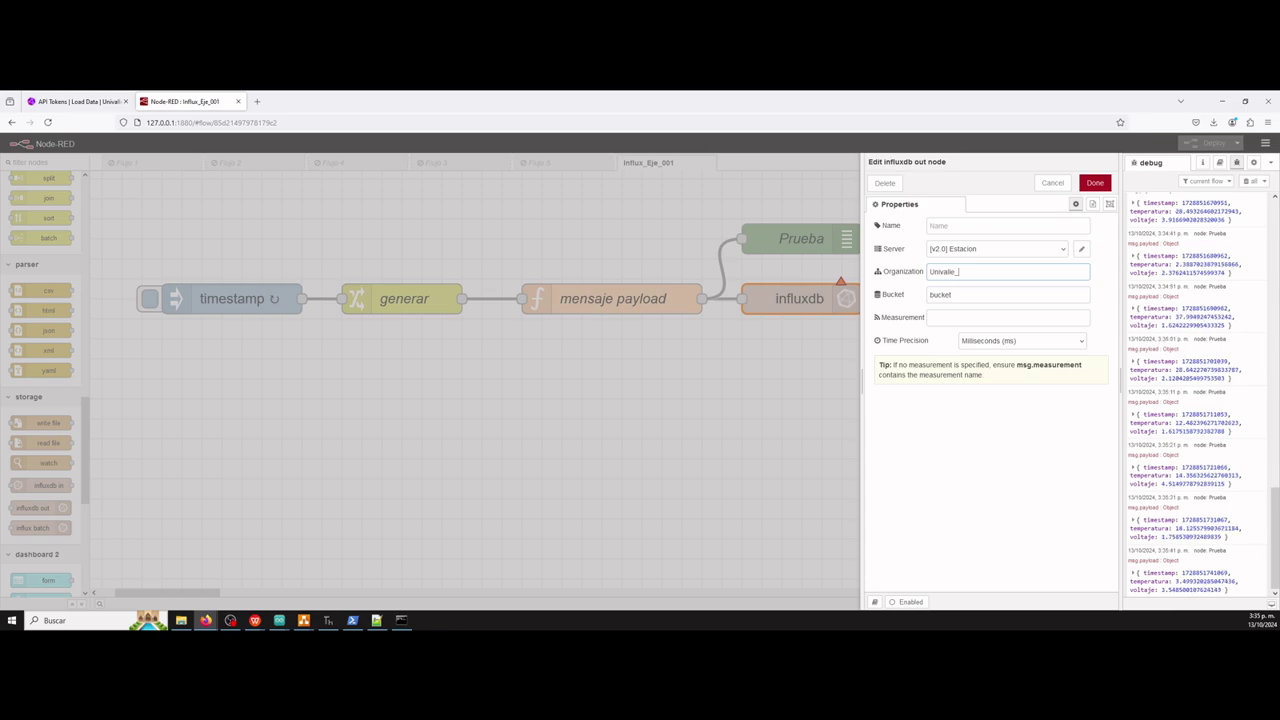
pyautogui.write('_IOT')
# Set the node's bucket to Ejemplo001 and measurement to ESP, then edit its server connection.
pyautogui.click(104, 101)
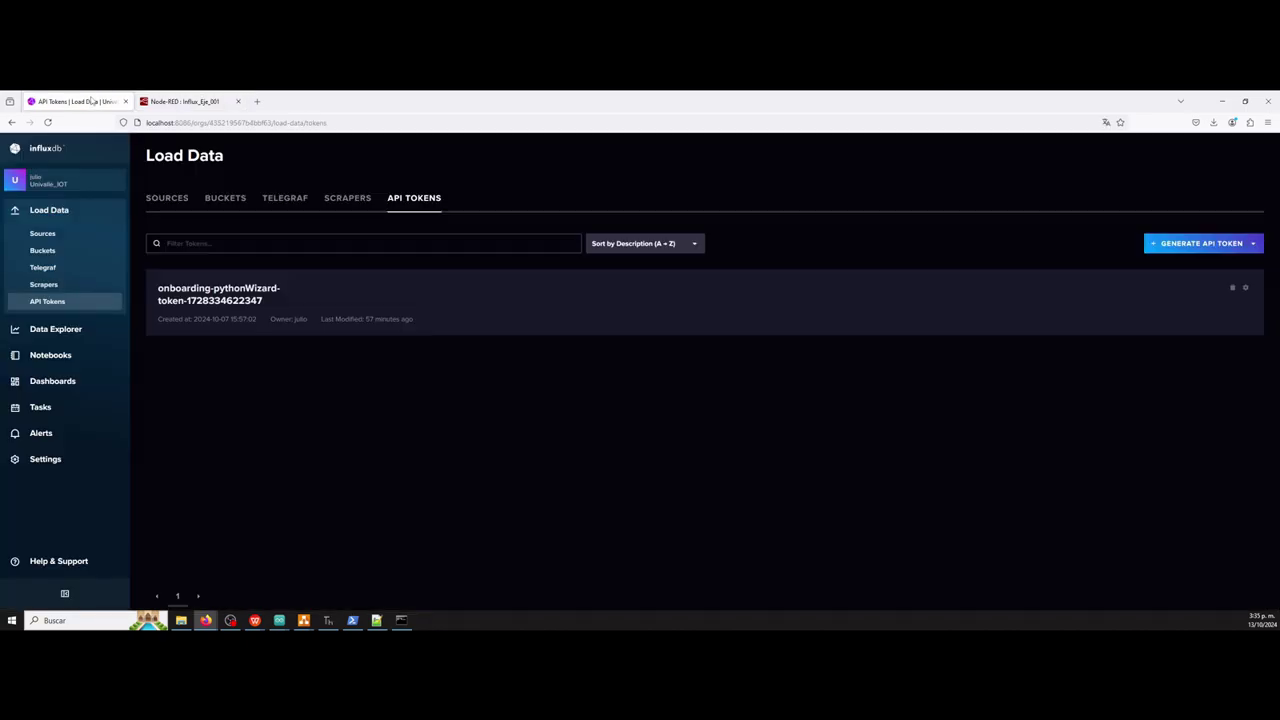
pyautogui.click(52, 252)
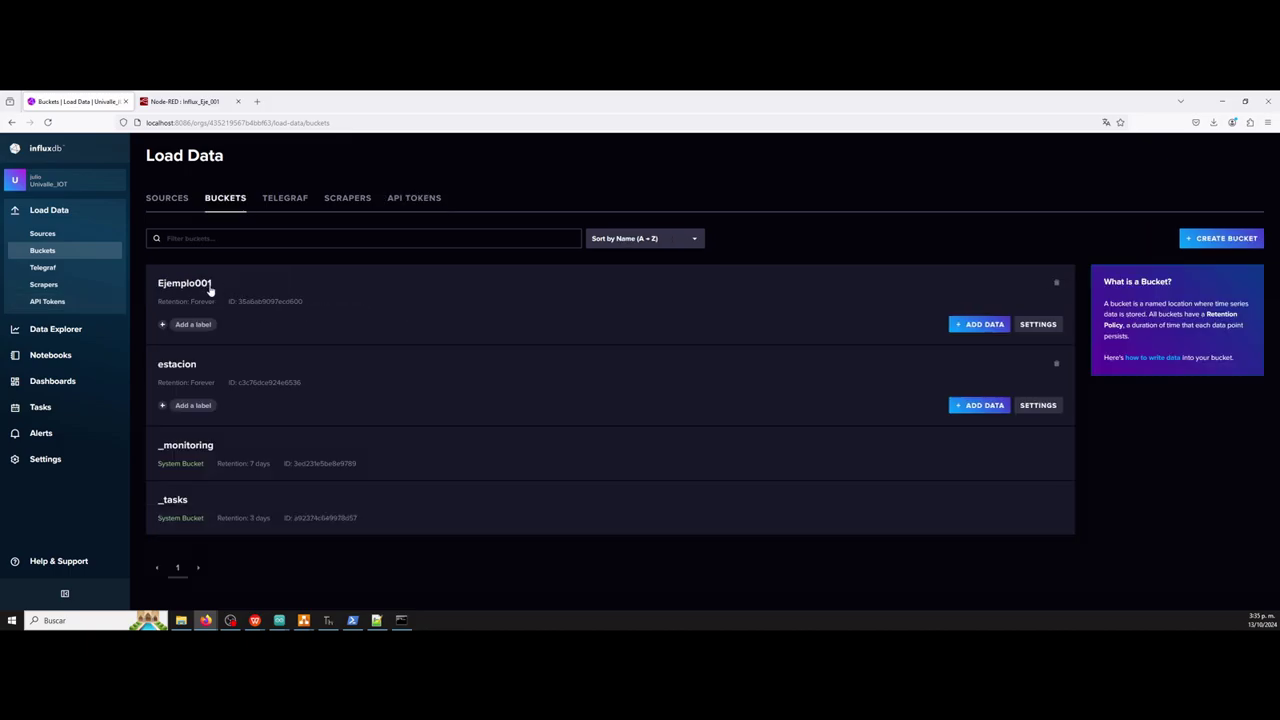
pyautogui.click(177, 101)
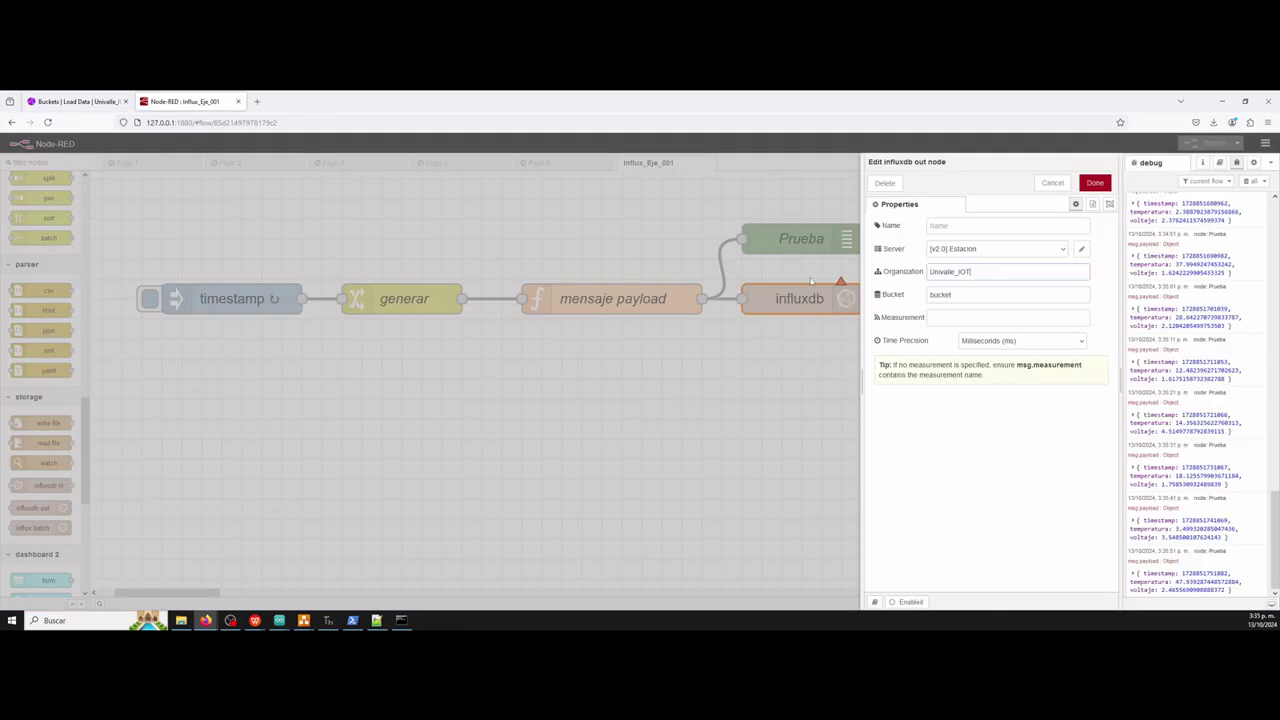
pyautogui.click(988, 292)
pyautogui.doubleClick(987, 294)
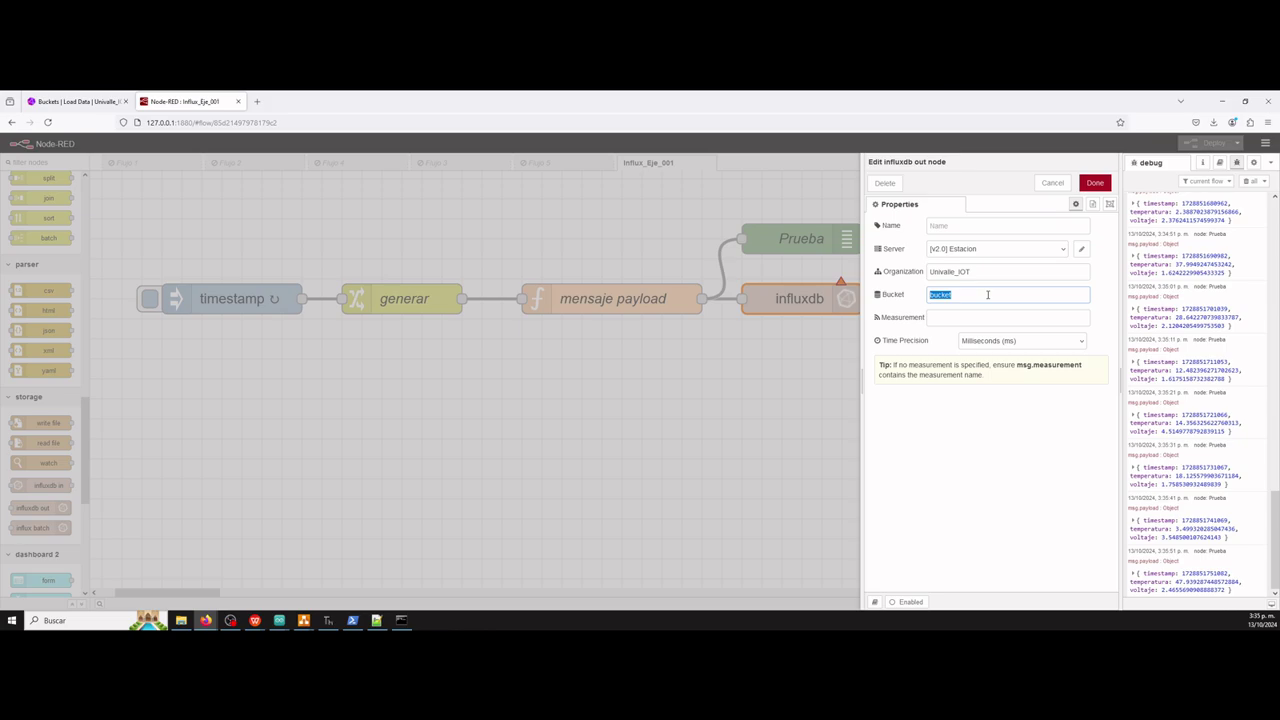
pyautogui.write('Ejemplo001')
pyautogui.click(961, 318)
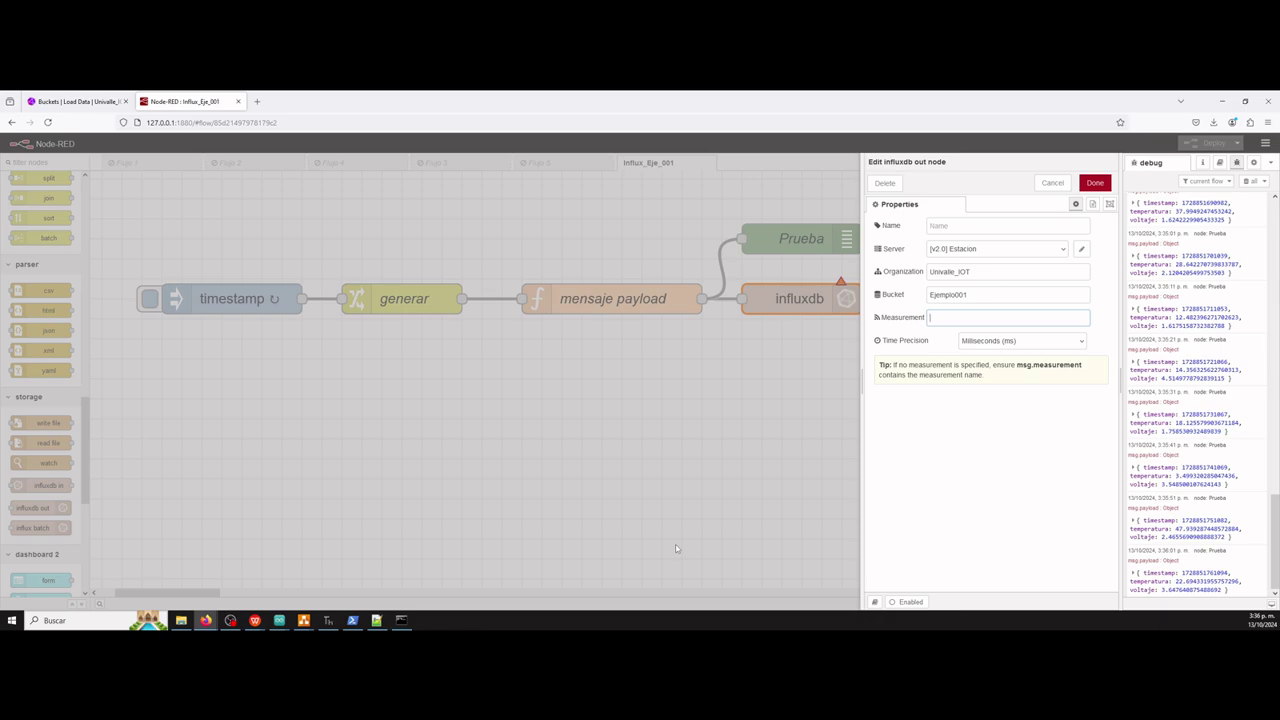
pyautogui.write('Es')
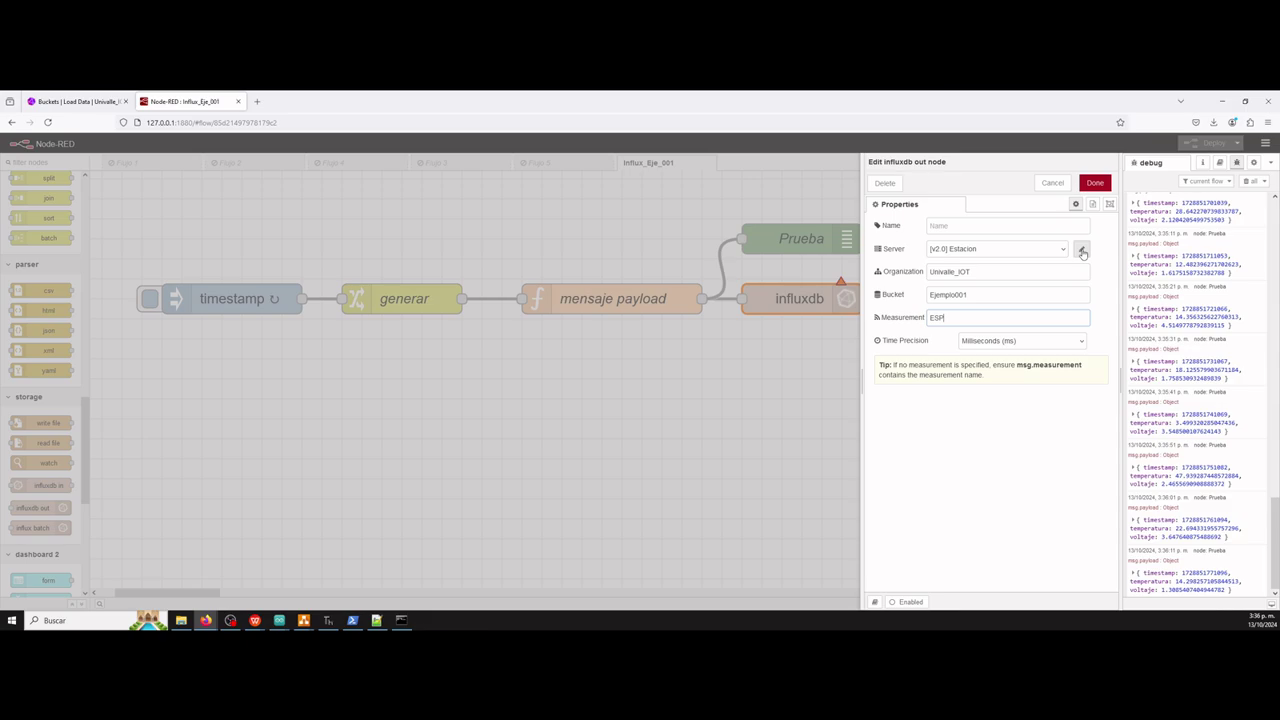
pyautogui.click(1081, 251)
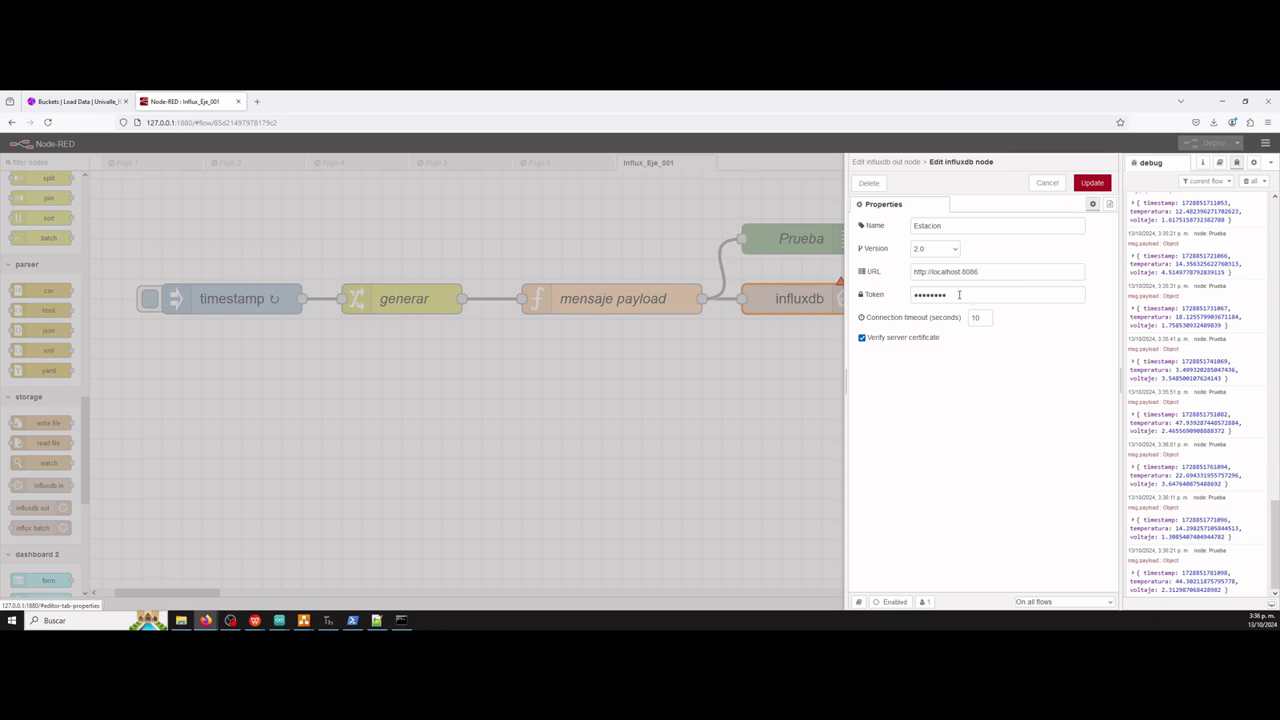
# Rename the server connection from Estacion to Ejemplo001.
pyautogui.click(941, 225)
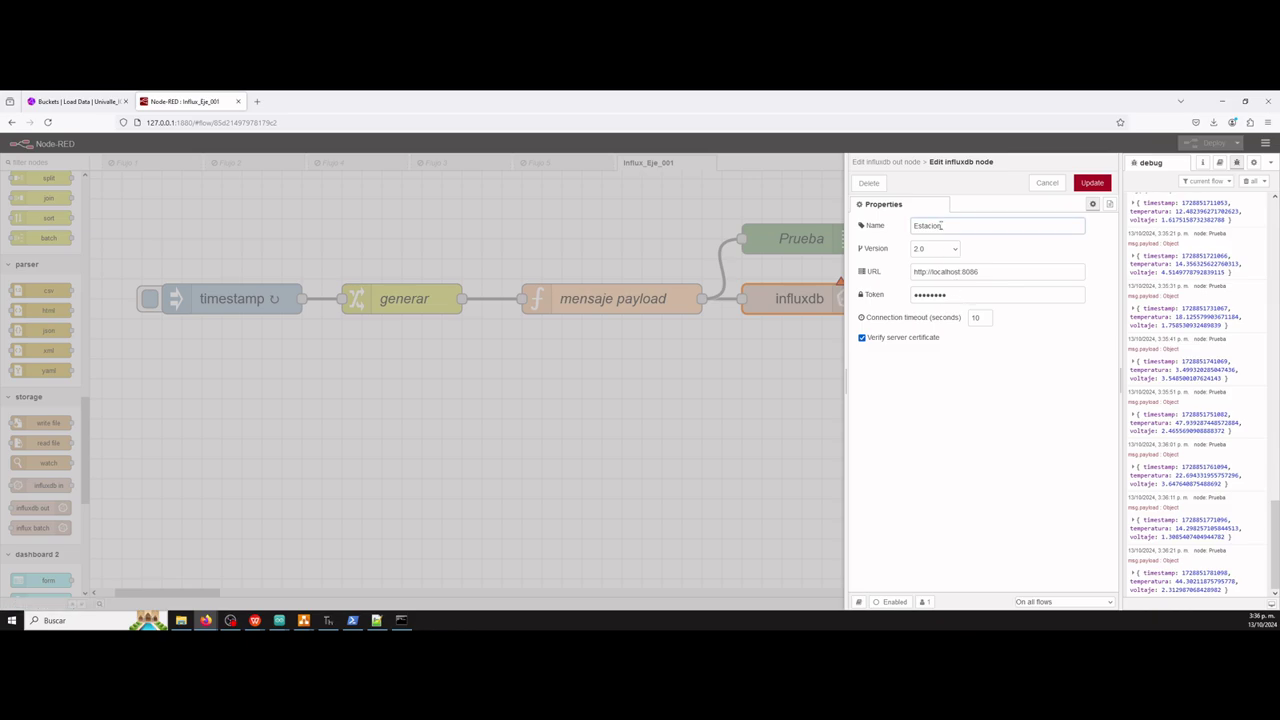
pyautogui.doubleClick(941, 225)
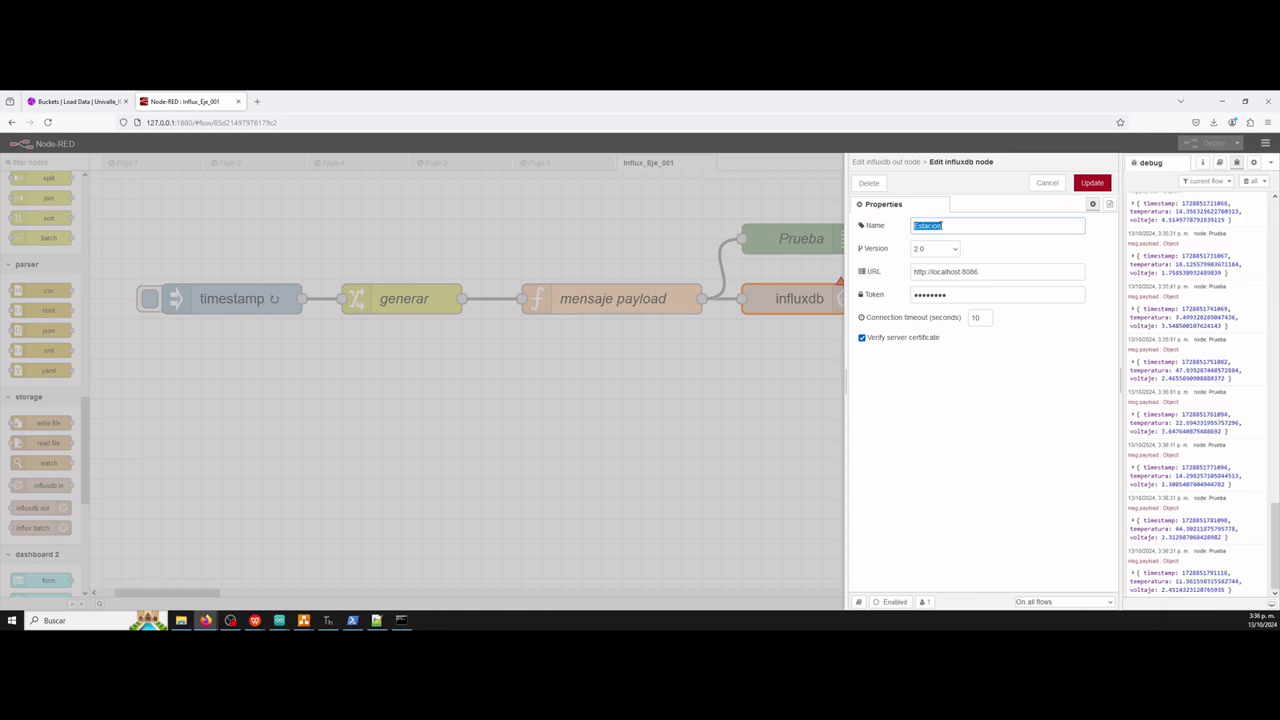
pyautogui.press('BackSpace')
pyautogui.click(70, 101)
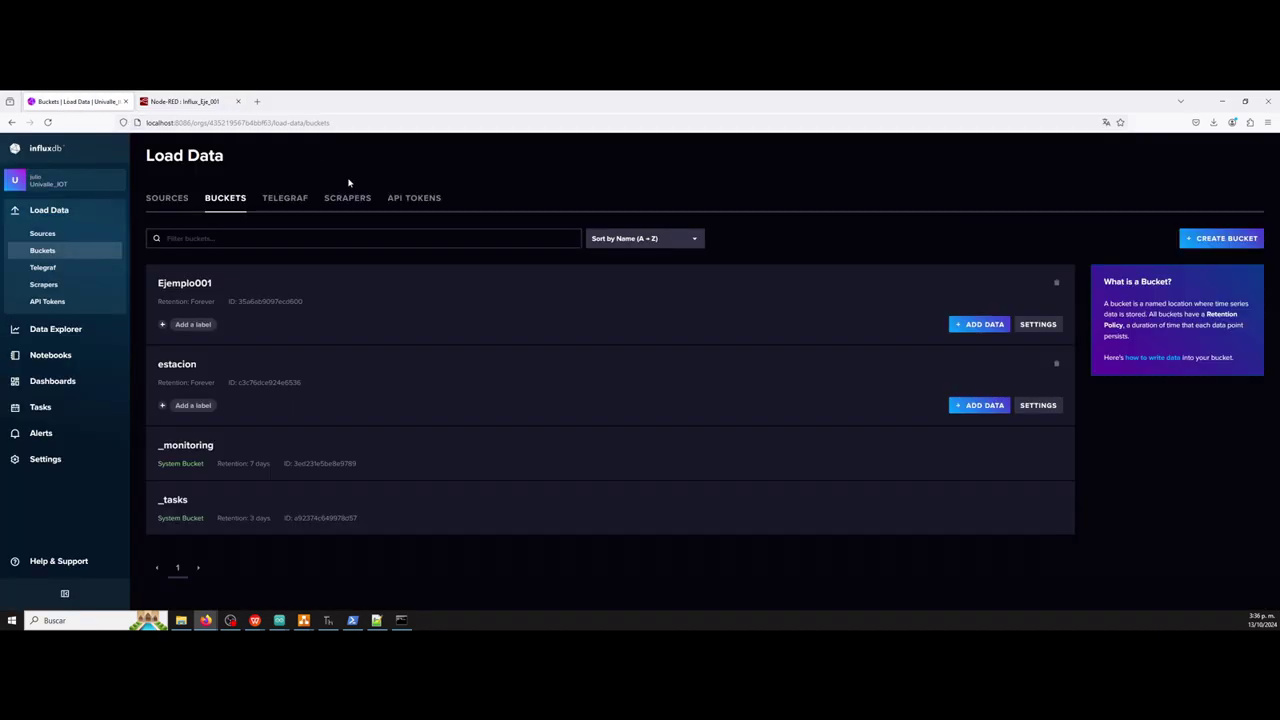
pyautogui.click(183, 104)
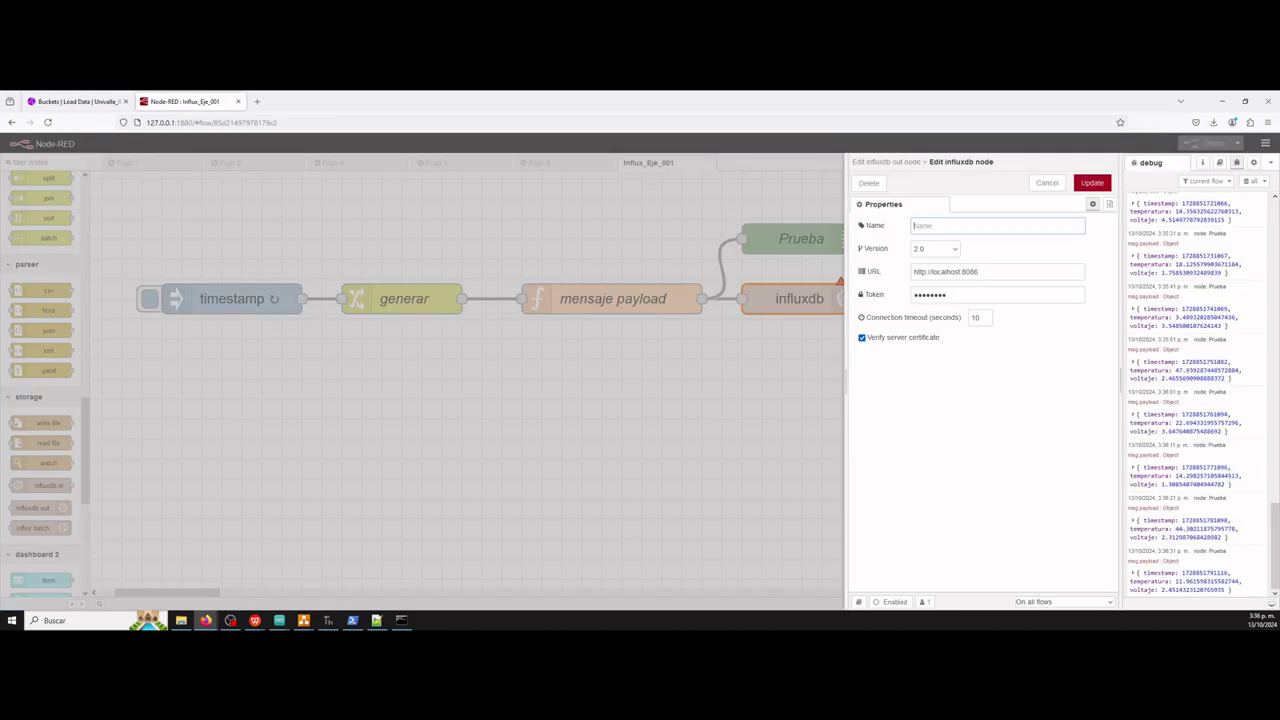
pyautogui.write('Ejemp')
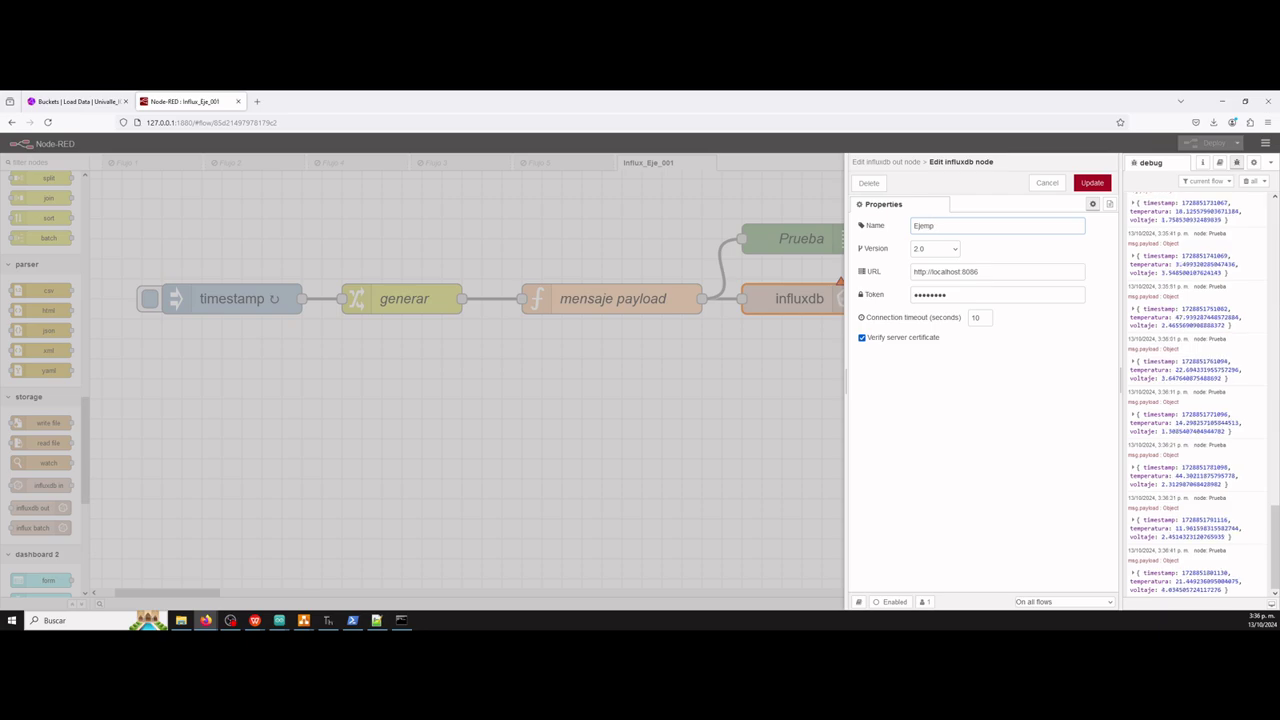
pyautogui.write('lo')
pyautogui.write('001')
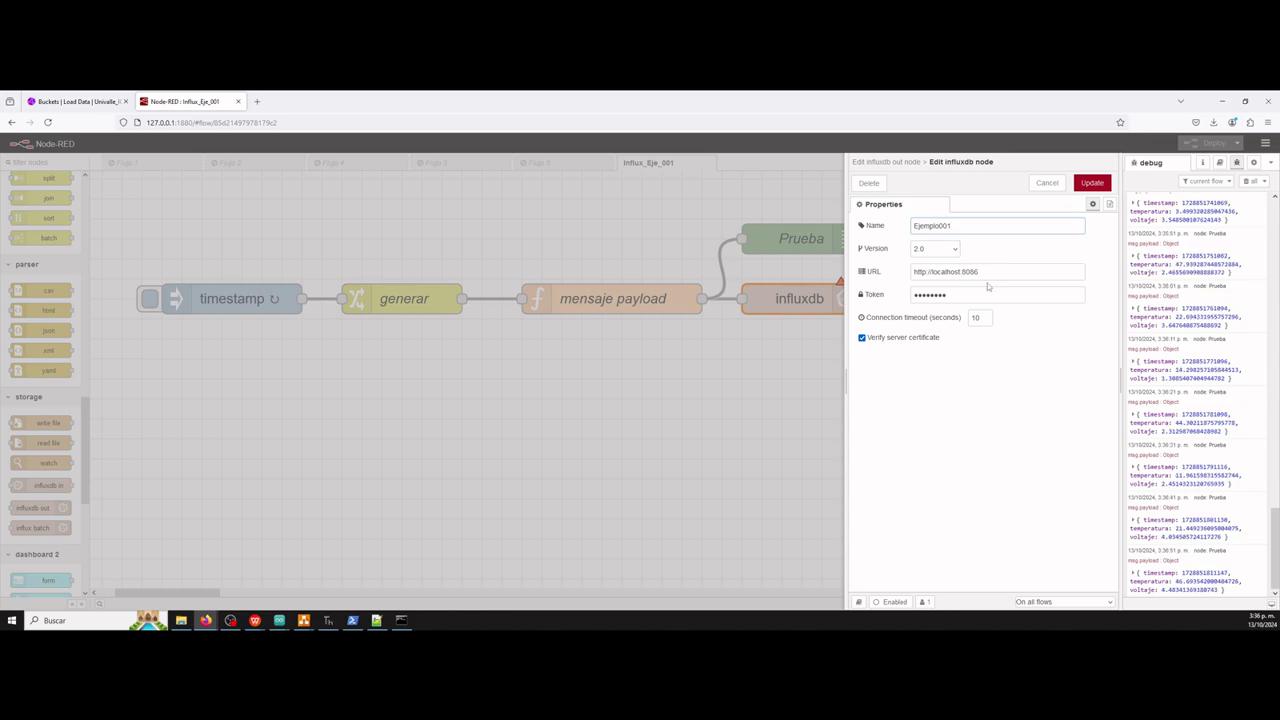
# Recheck the bucket name in InfluxDB and show its API tokens list.
pyautogui.click(75, 101)
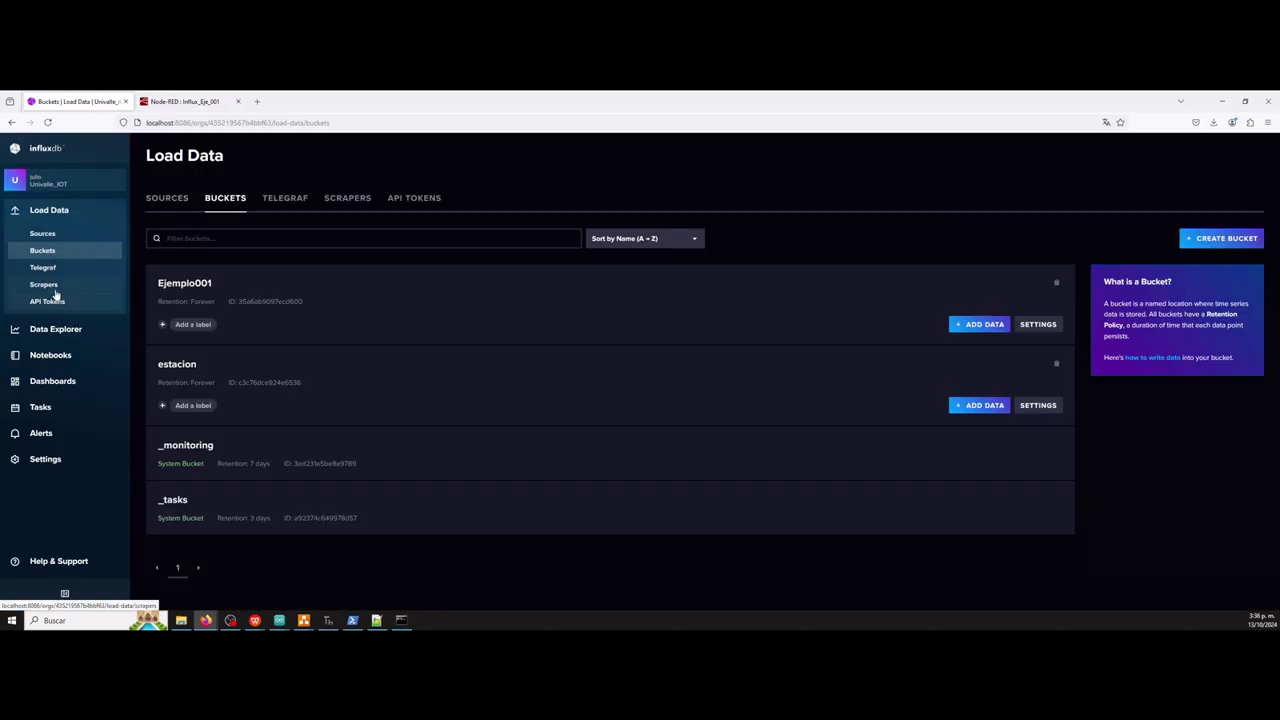
pyautogui.moveTo(68, 186)
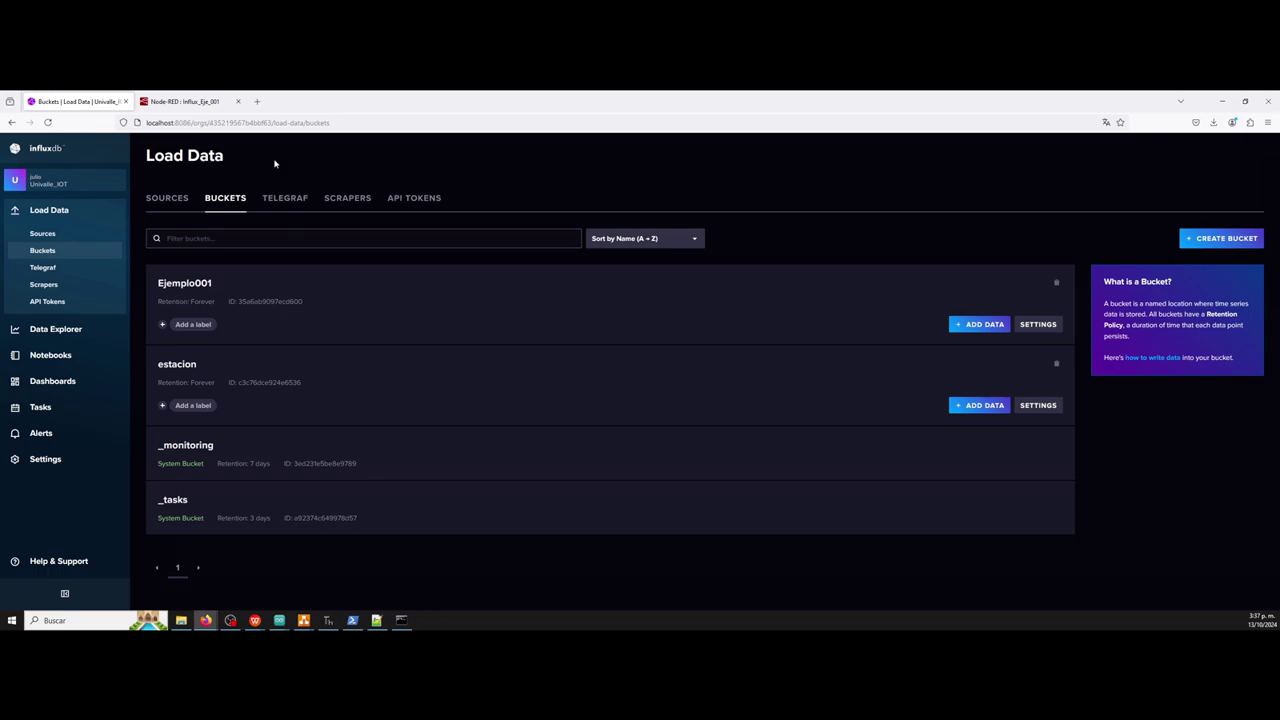
pyautogui.click(170, 102)
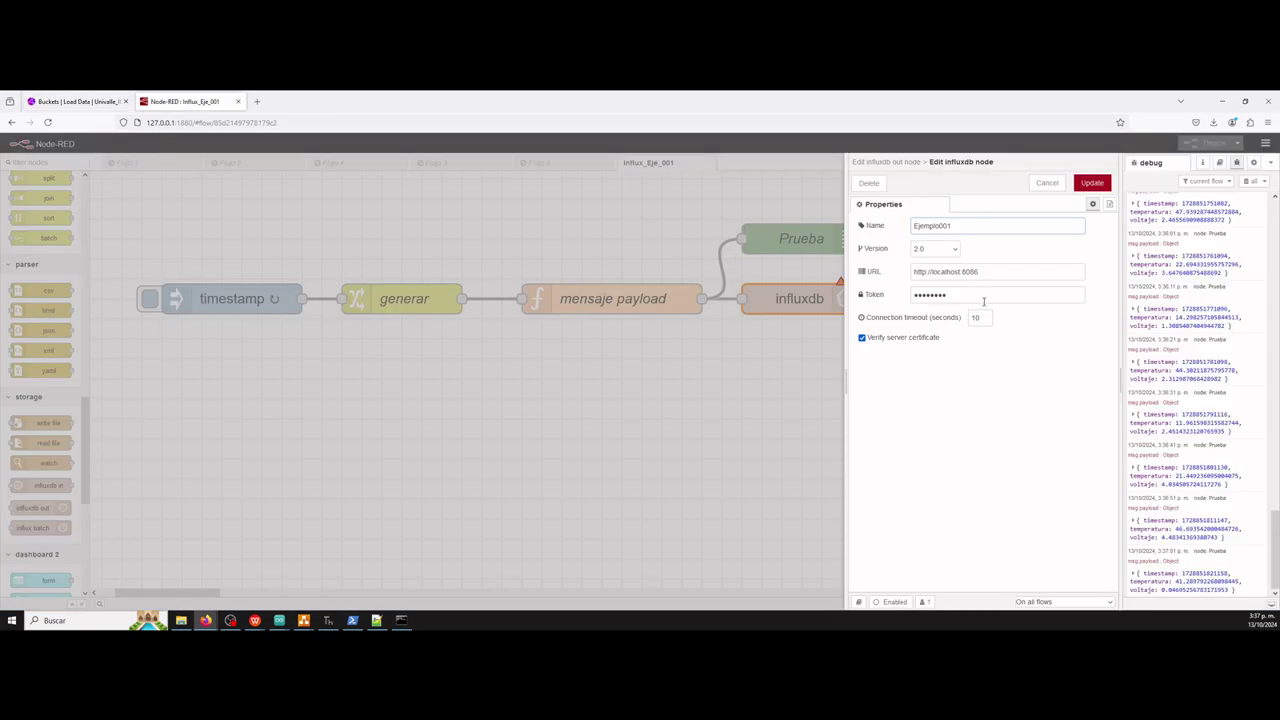
pyautogui.click(72, 105)
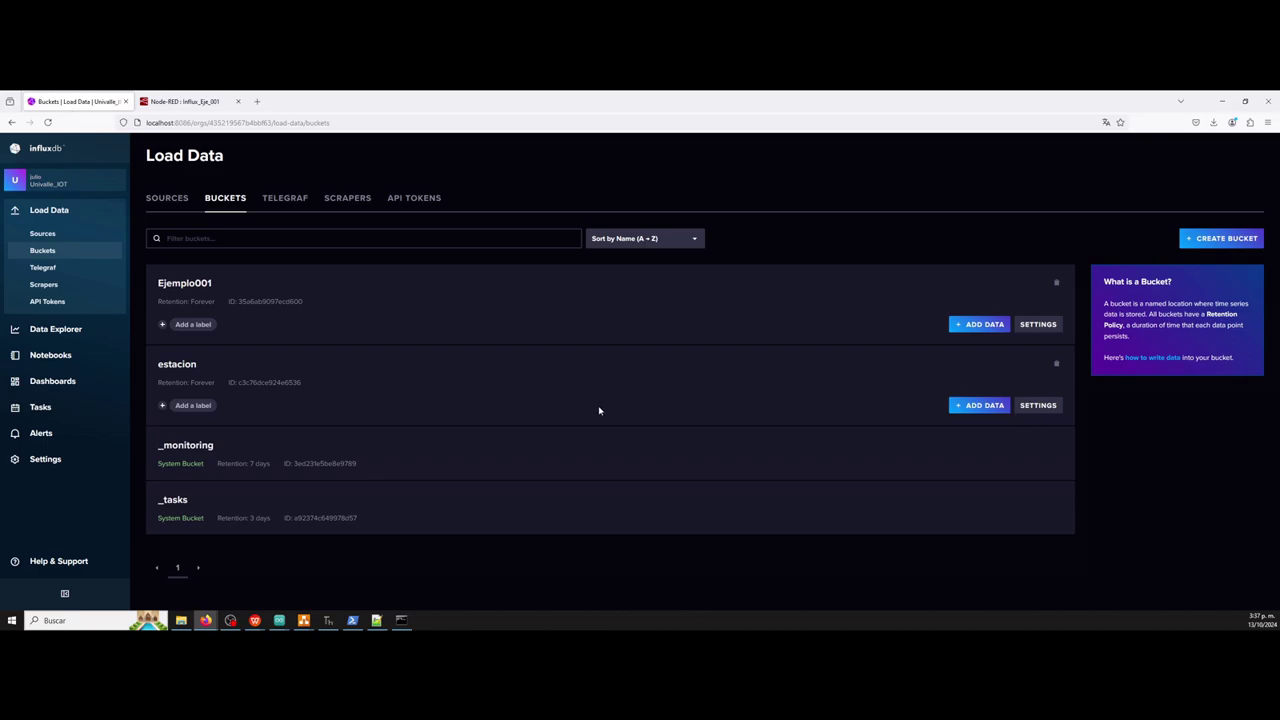
pyautogui.click(428, 202)
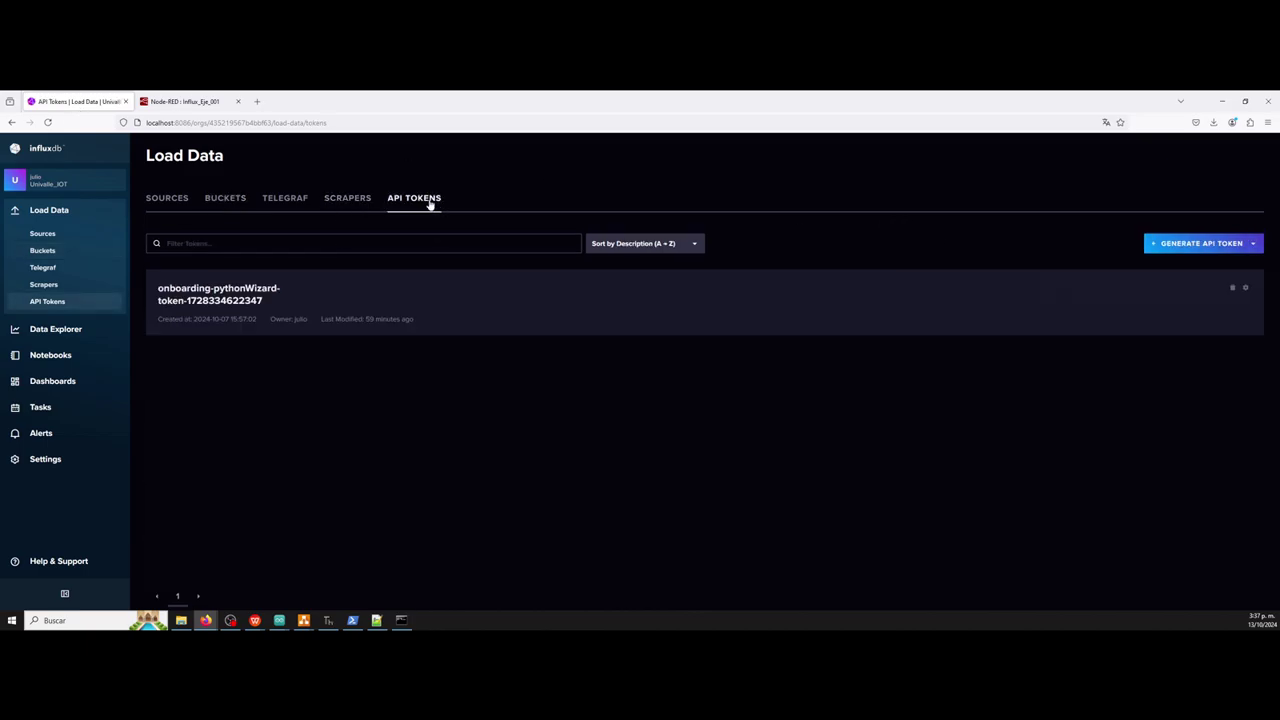
# Generate an all-access API token described as tokenEjemplo001.
pyautogui.click(1201, 248)
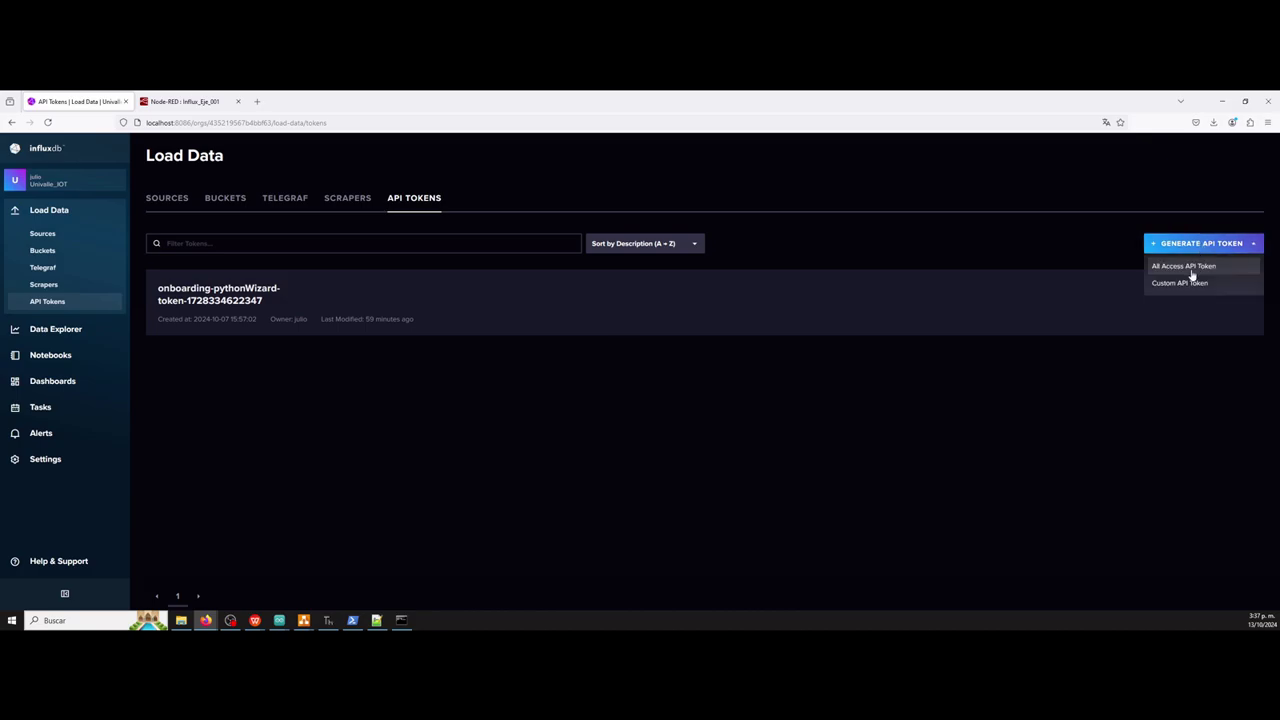
pyautogui.click(1192, 268)
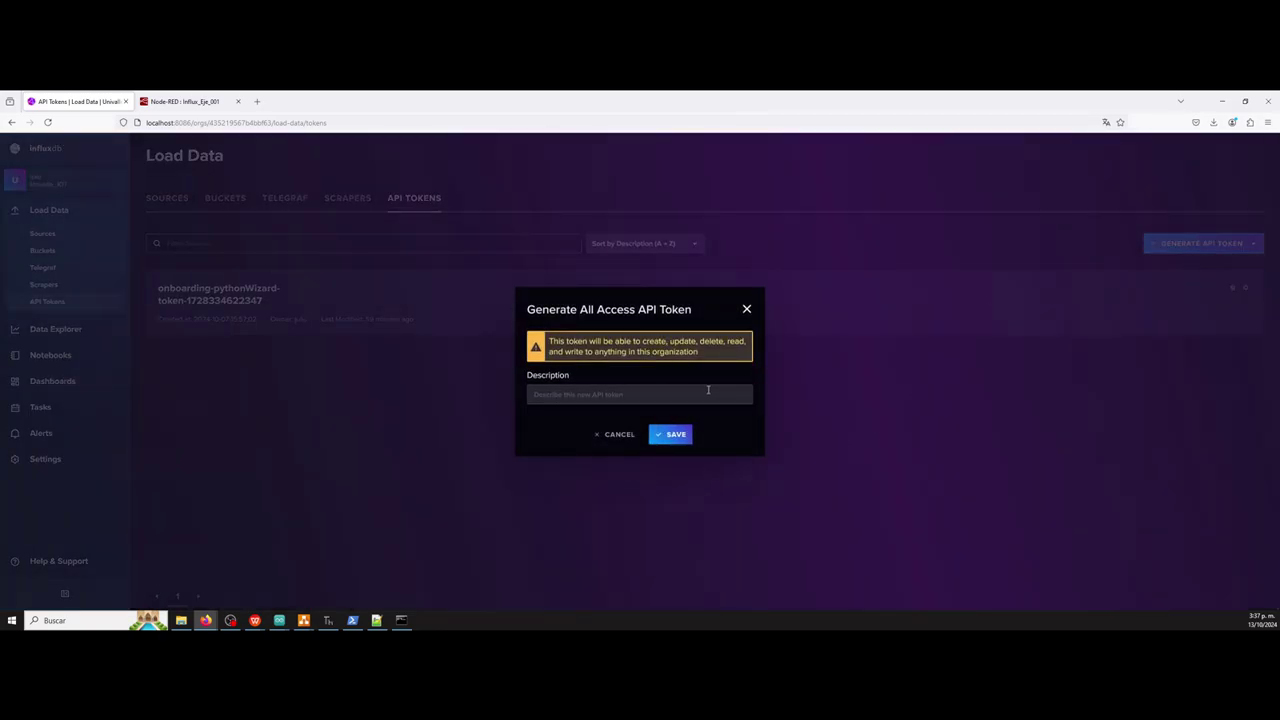
pyautogui.click(645, 394)
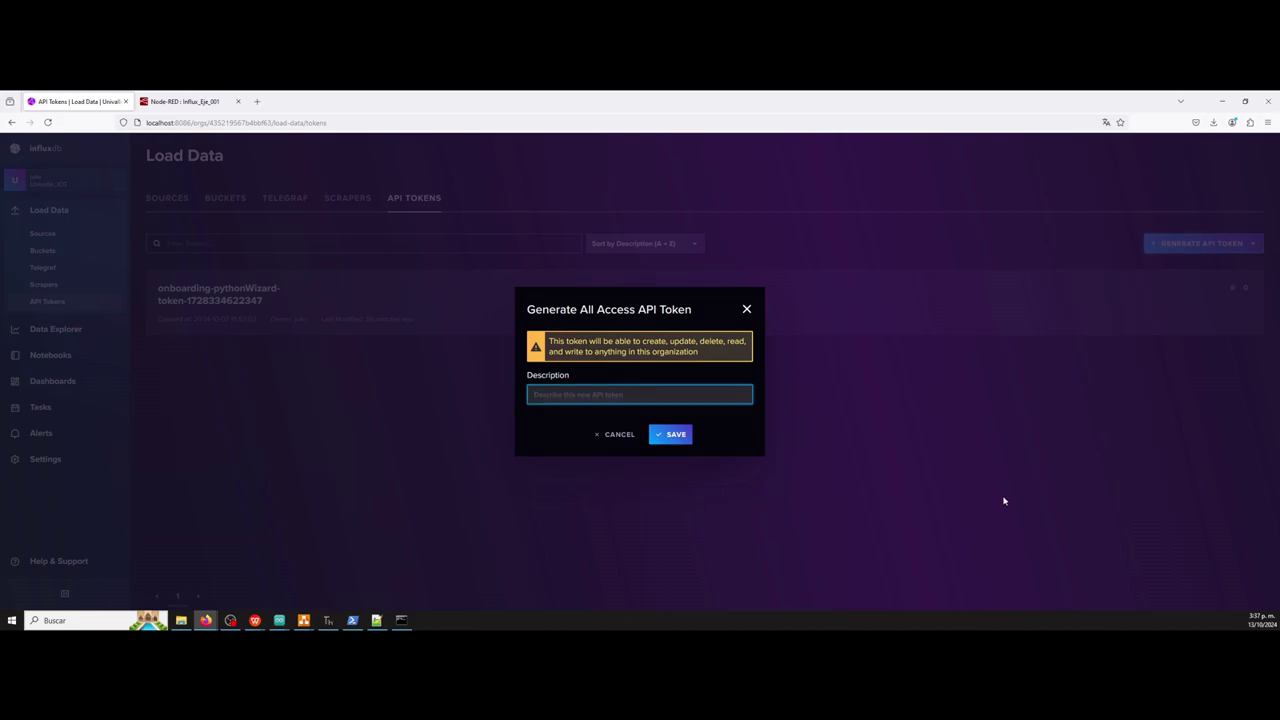
pyautogui.write('tokenEjemplo001')
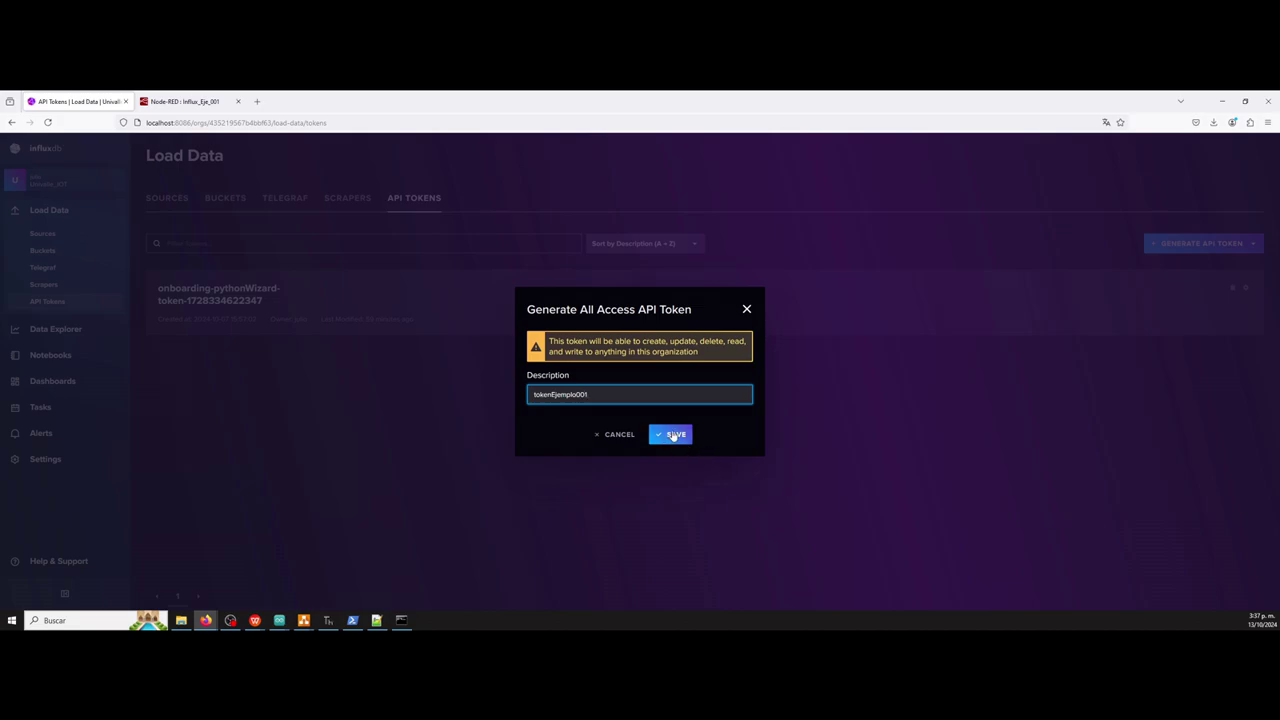
pyautogui.click(672, 436)
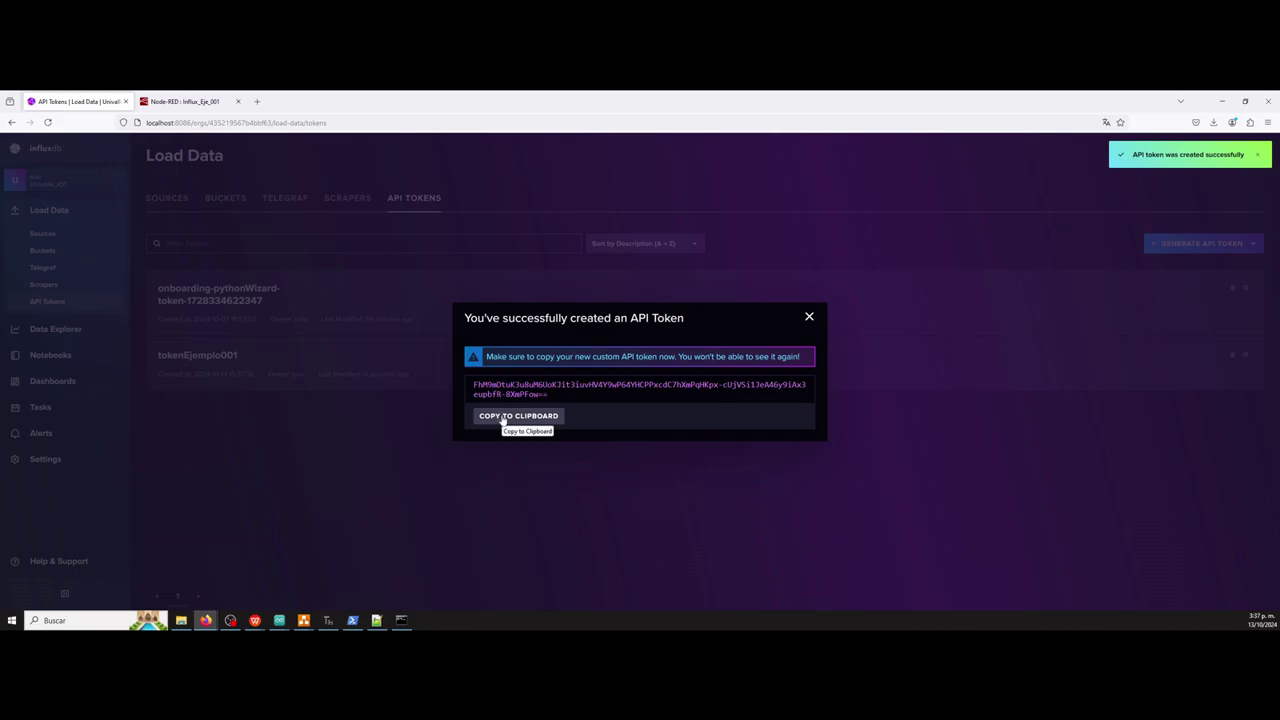
# Copy the new token to the clipboard and return to the Node-RED connection settings.
pyautogui.click(503, 421)
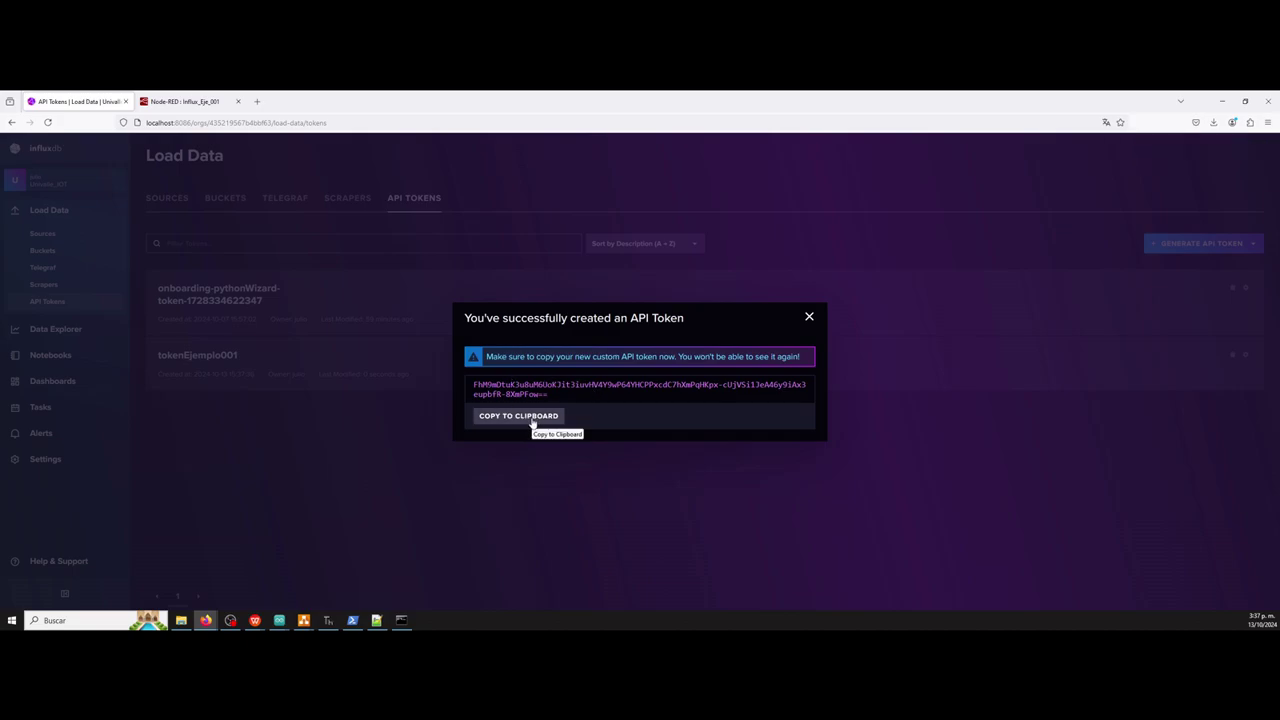
pyautogui.click(532, 423)
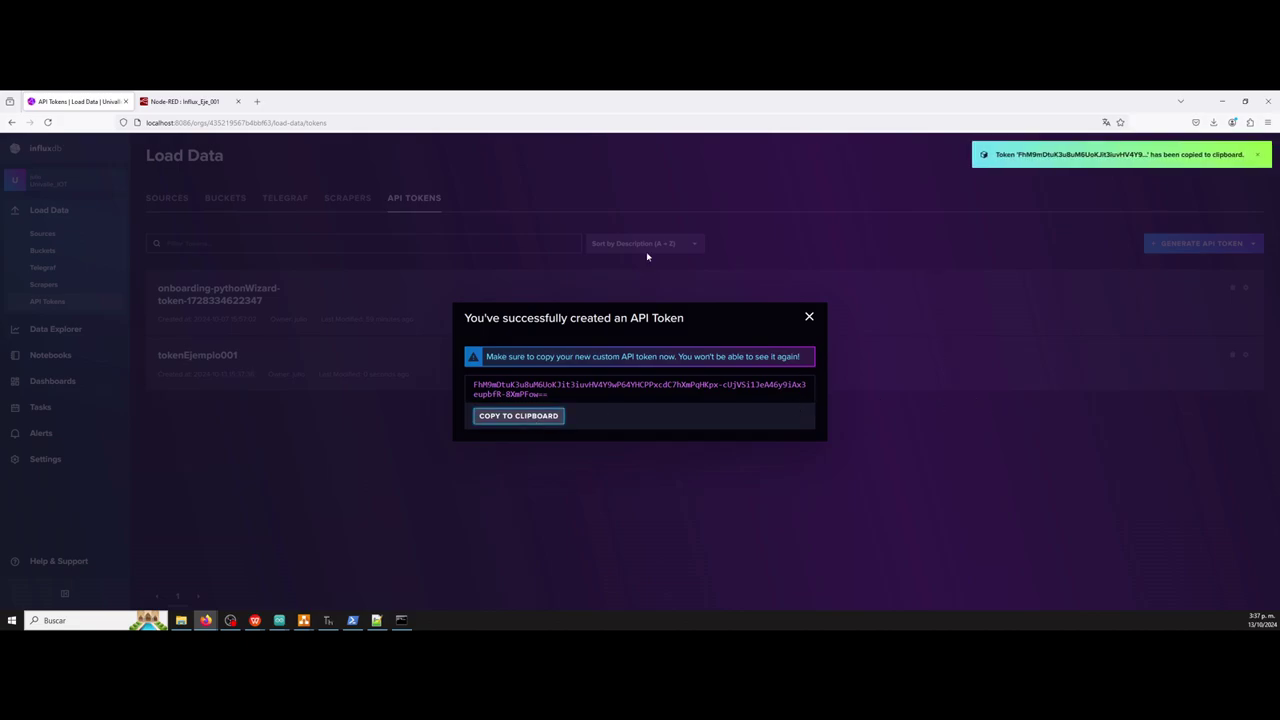
pyautogui.click(180, 102)
# Replace the connection's old token with the newly copied API token.
pyautogui.click(937, 293)
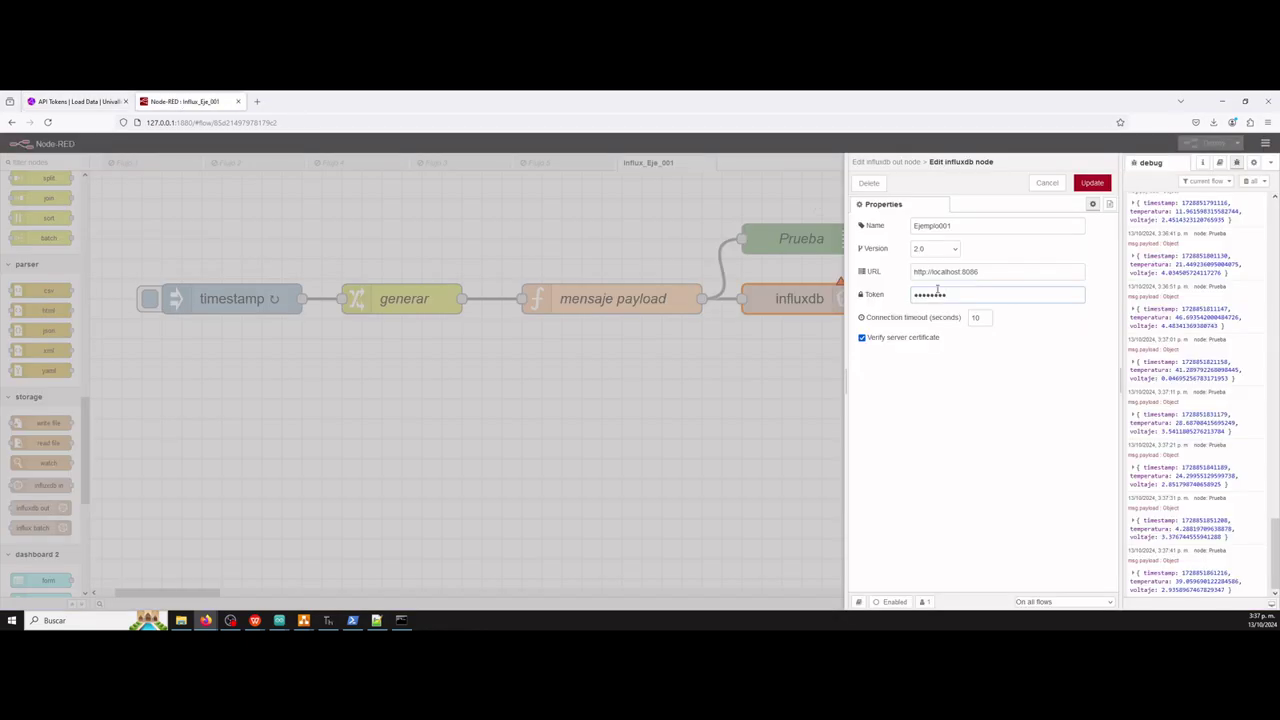
pyautogui.hotkey('ctrl', 'a')
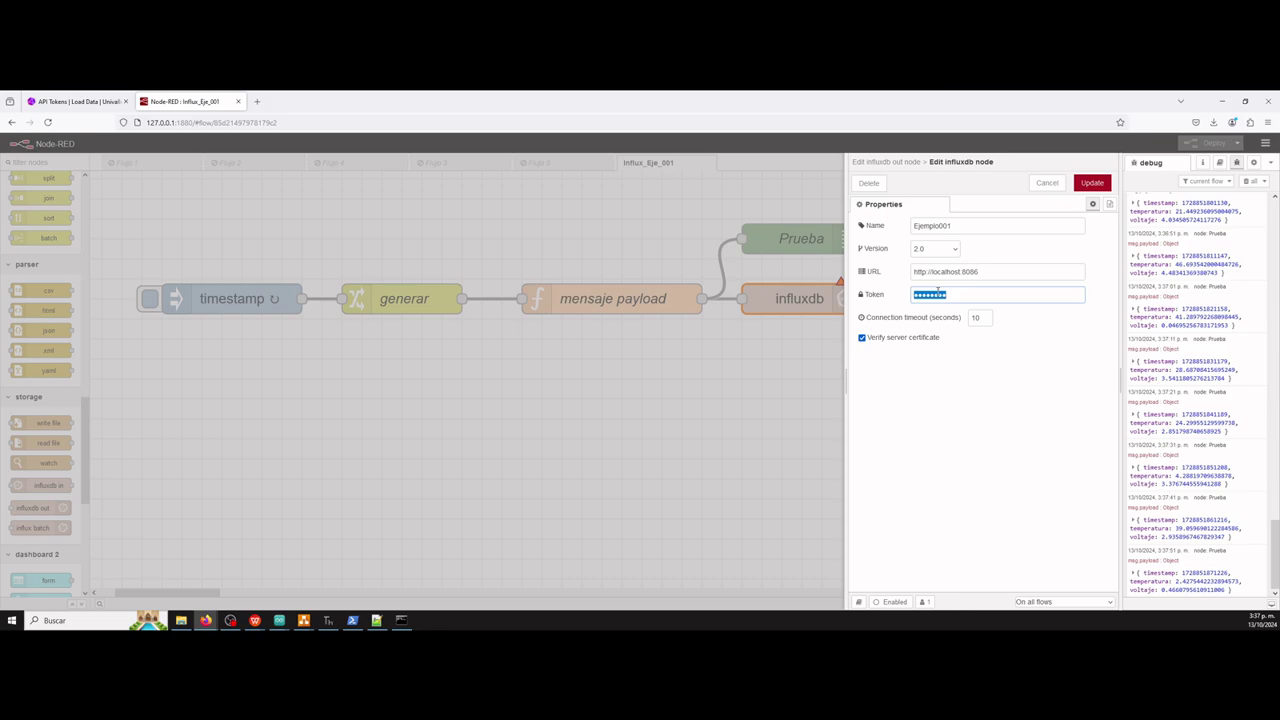
pyautogui.press('BackSpace')
pyautogui.hotkey('ctrl', 'v')
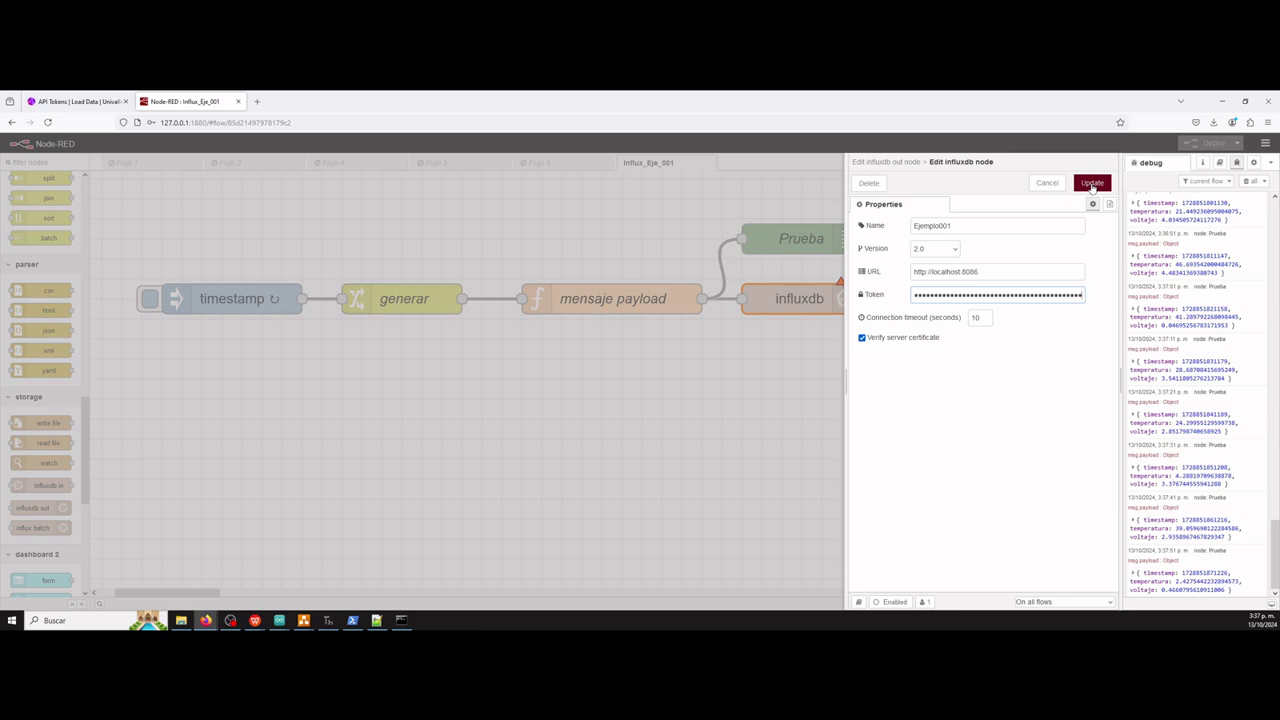
# Save the server config and influxdb node, deploy the flow, and return to InfluxDB.
pyautogui.click(1092, 184)
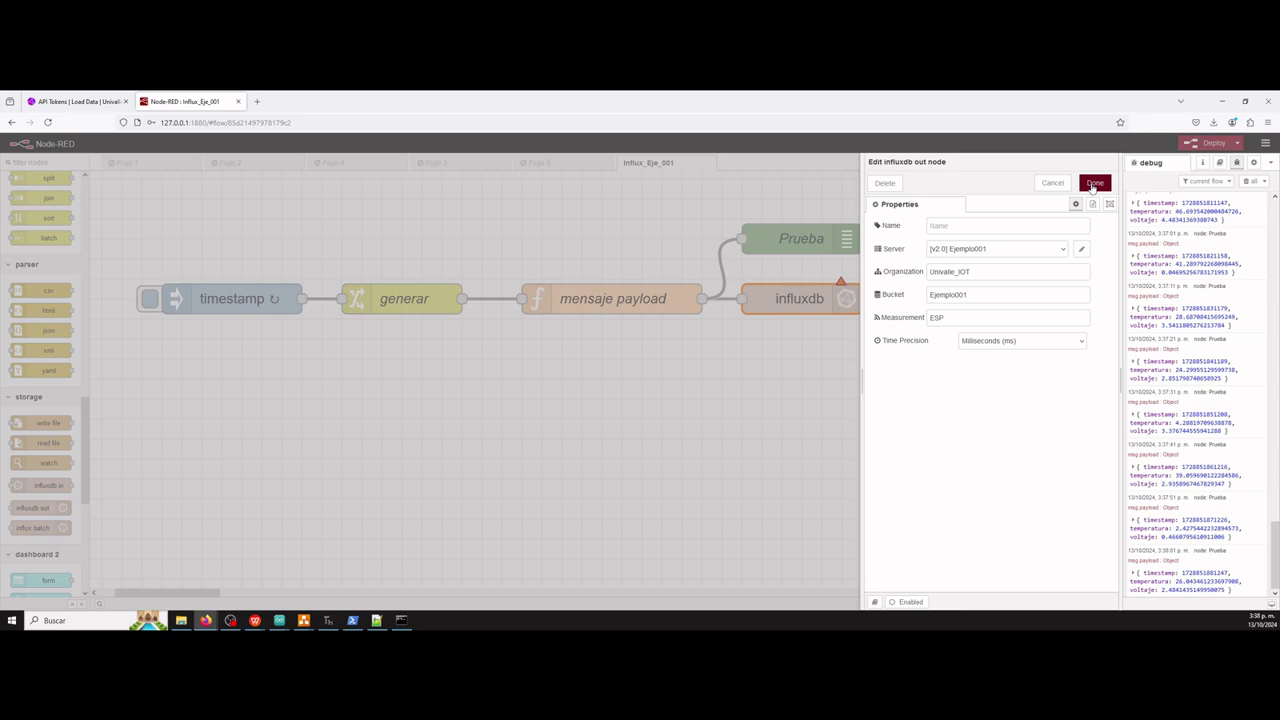
pyautogui.click(1094, 184)
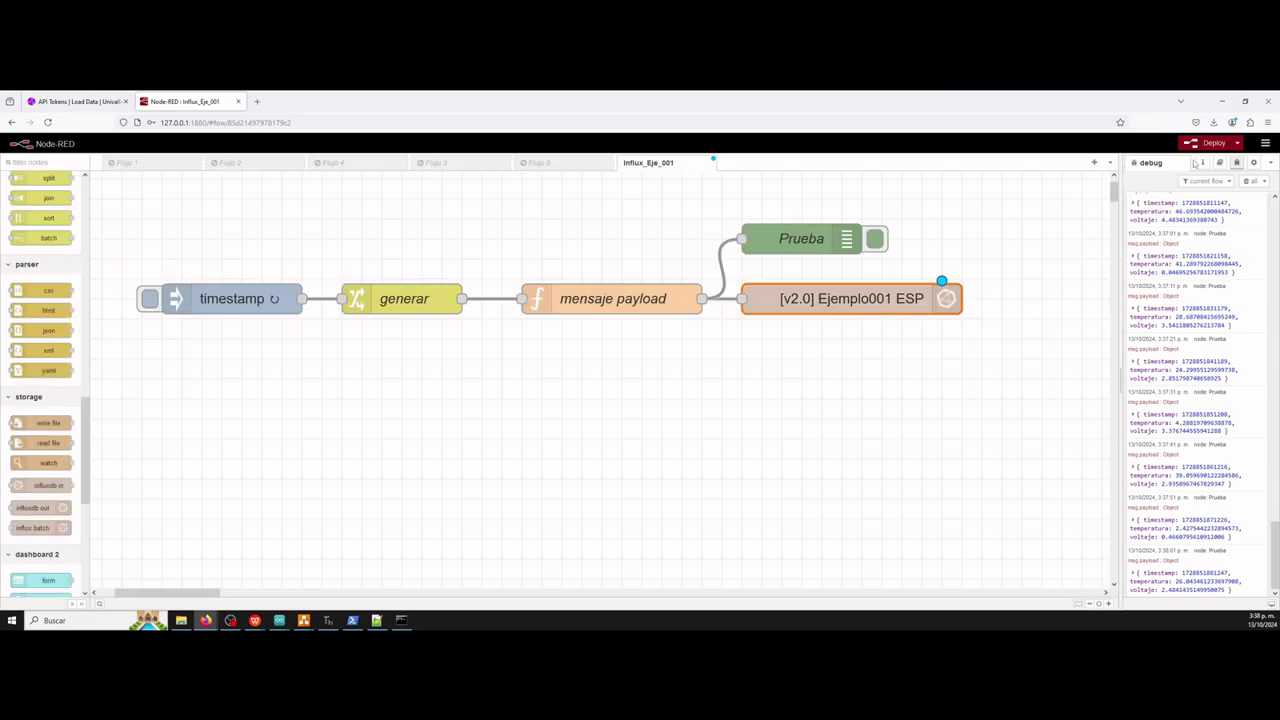
pyautogui.click(1202, 147)
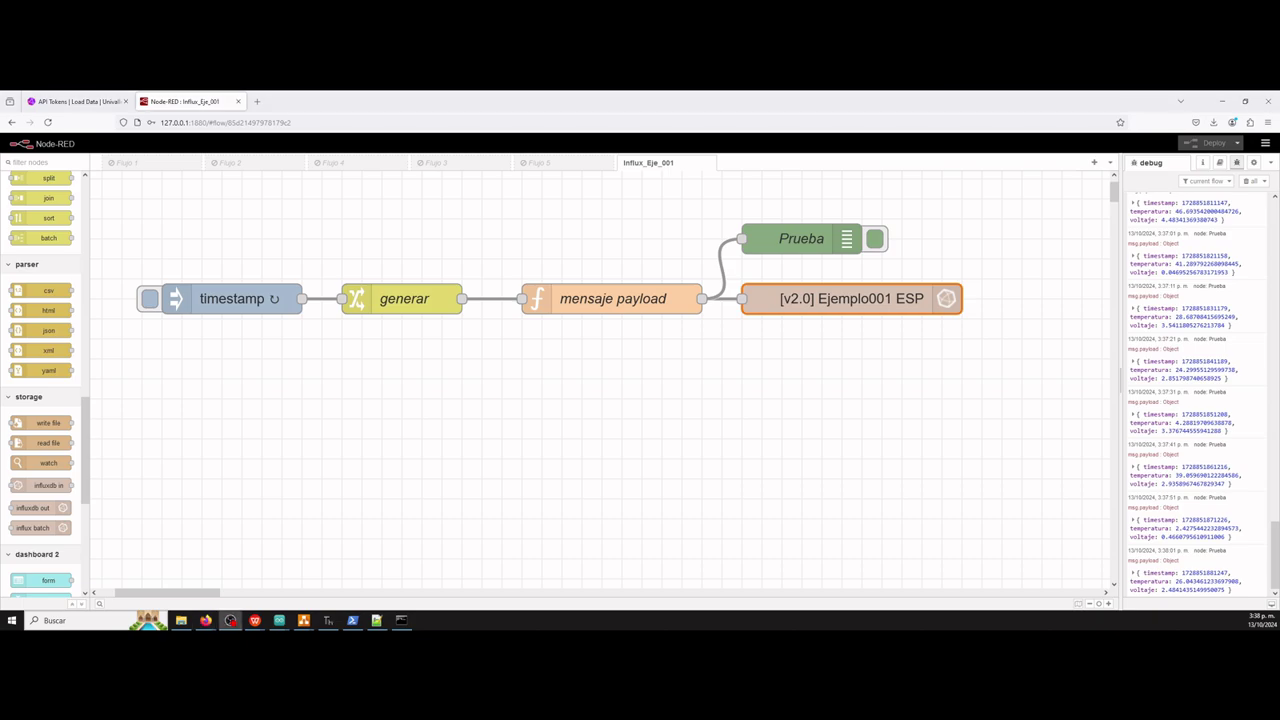
pyautogui.hotkey('ctrl', 'Tab')
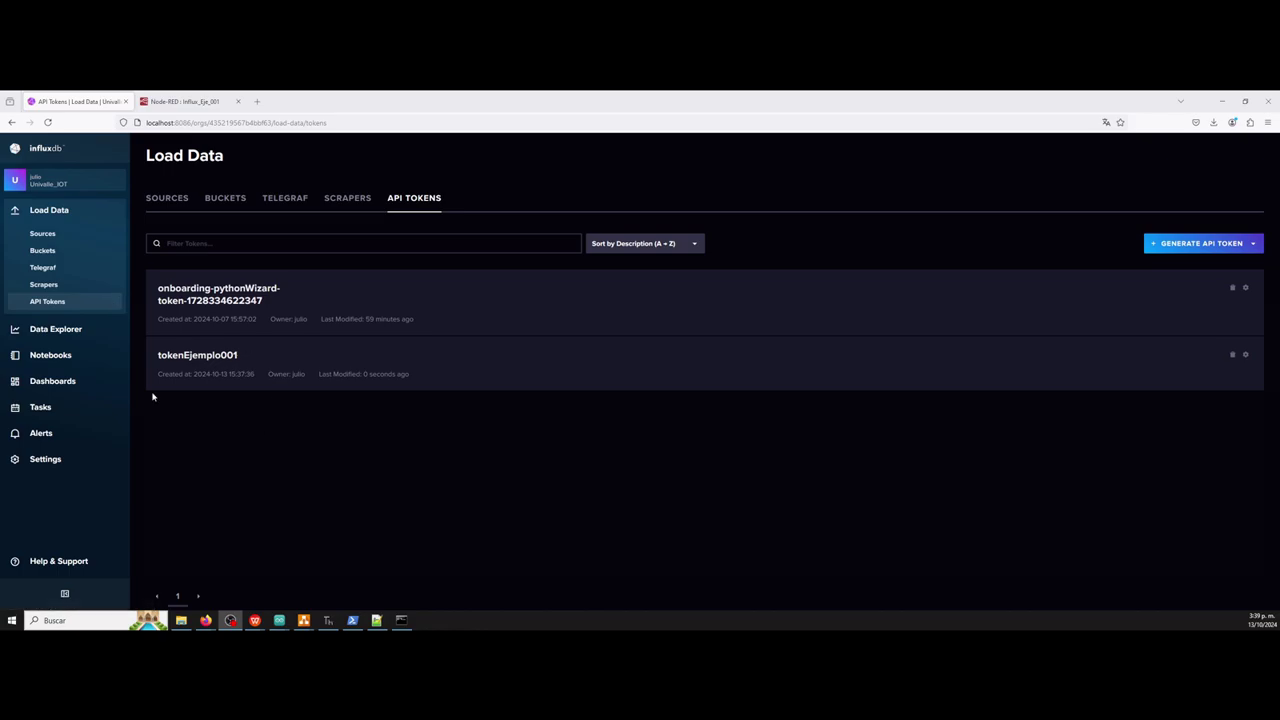
# Query Ejemplo001's ESP temperatura, timestamp and voltaje fields in Data Explorer as raw data.
pyautogui.click(67, 333)
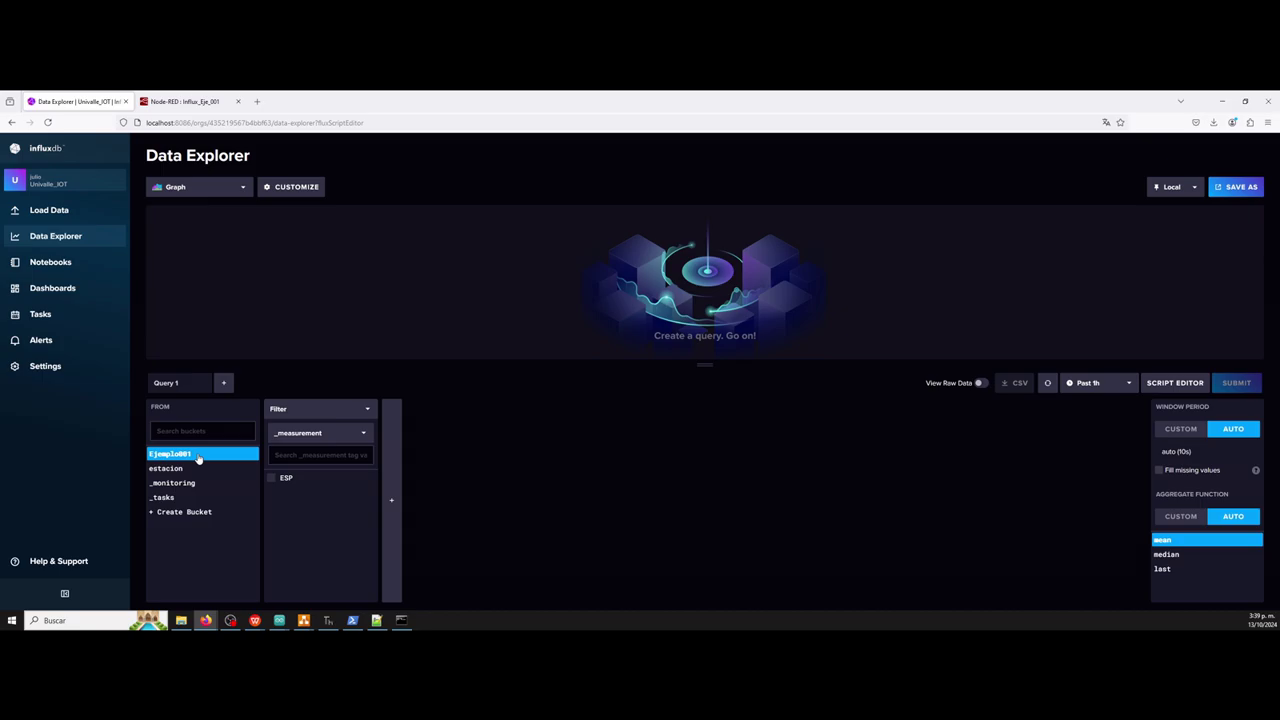
pyautogui.click(274, 479)
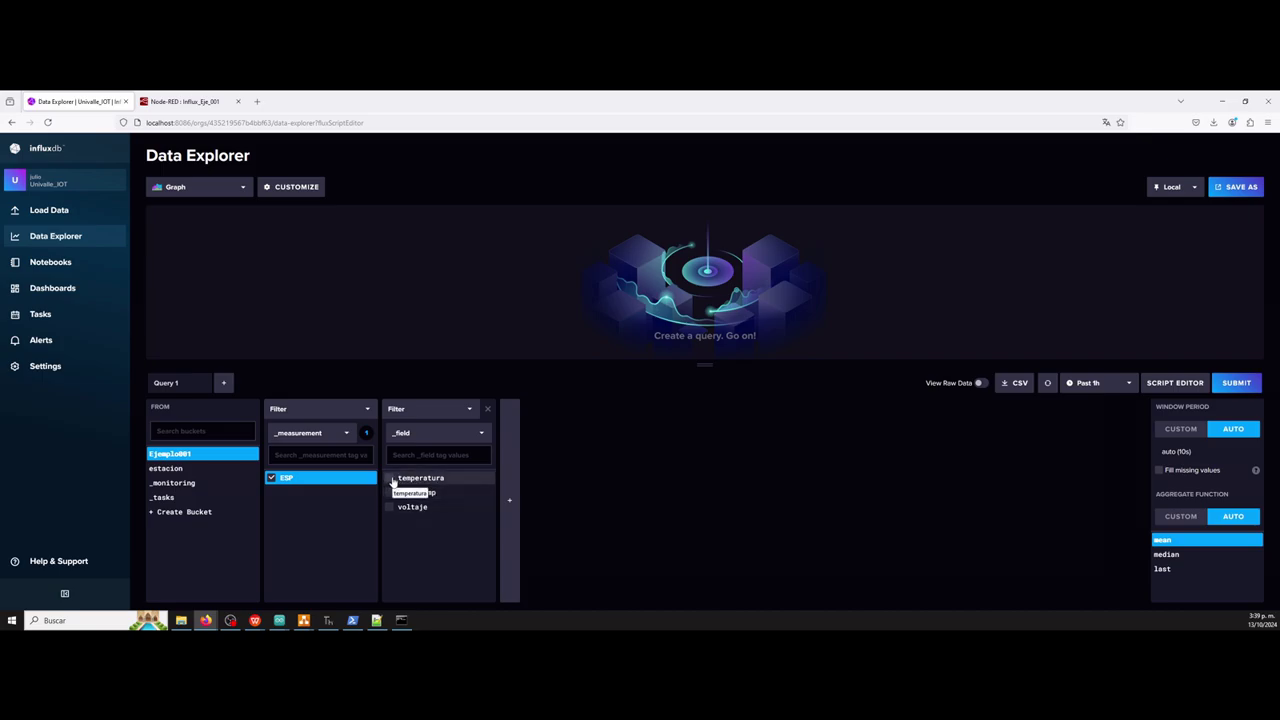
pyautogui.click(391, 479)
pyautogui.click(390, 492)
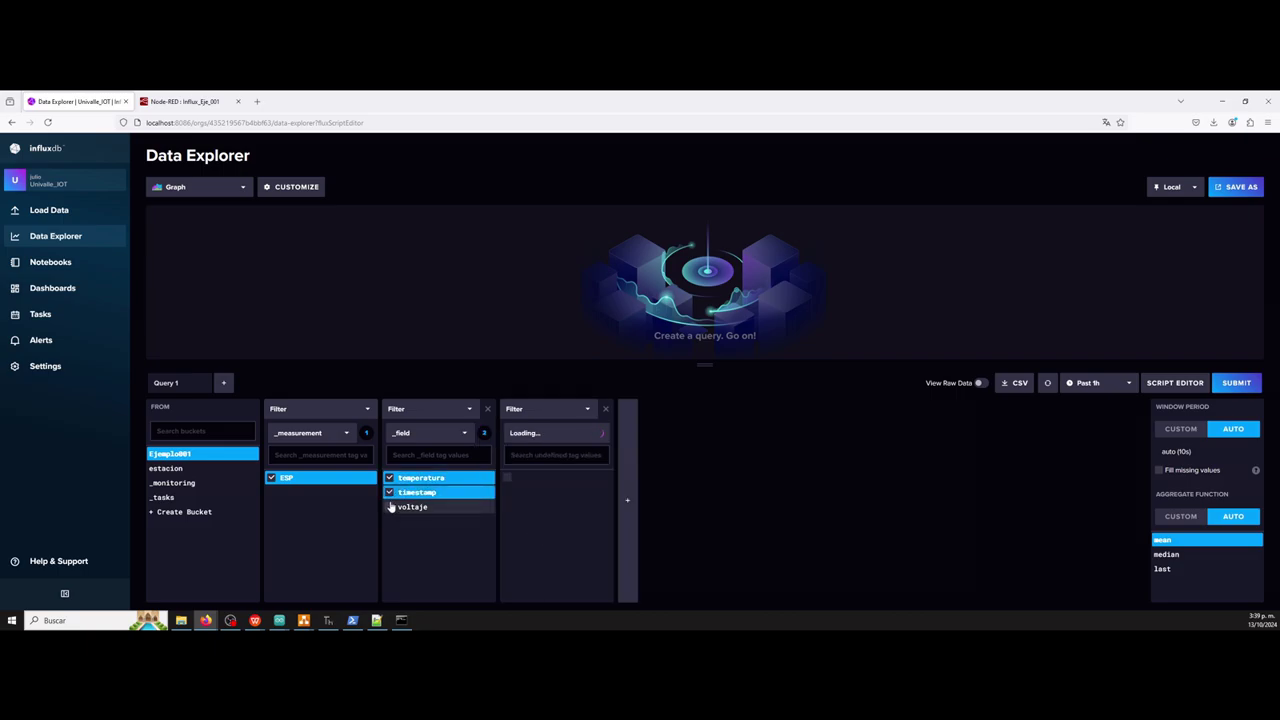
pyautogui.click(391, 508)
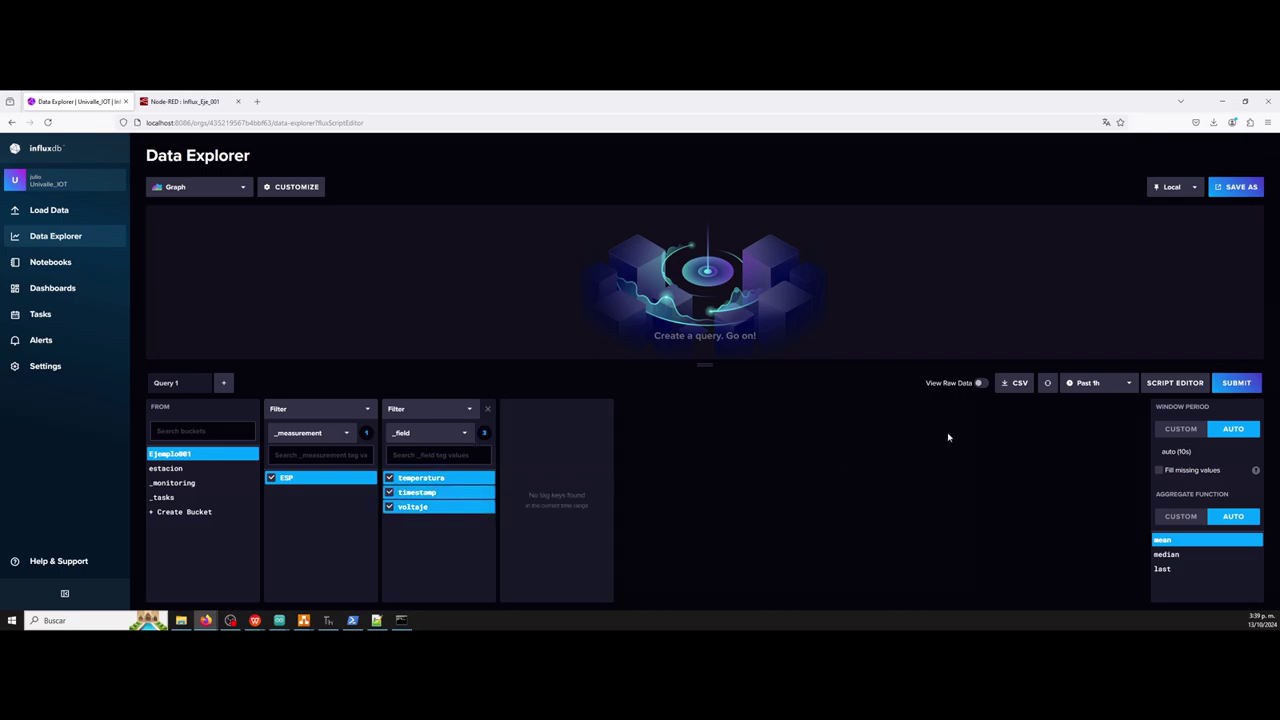
pyautogui.click(982, 383)
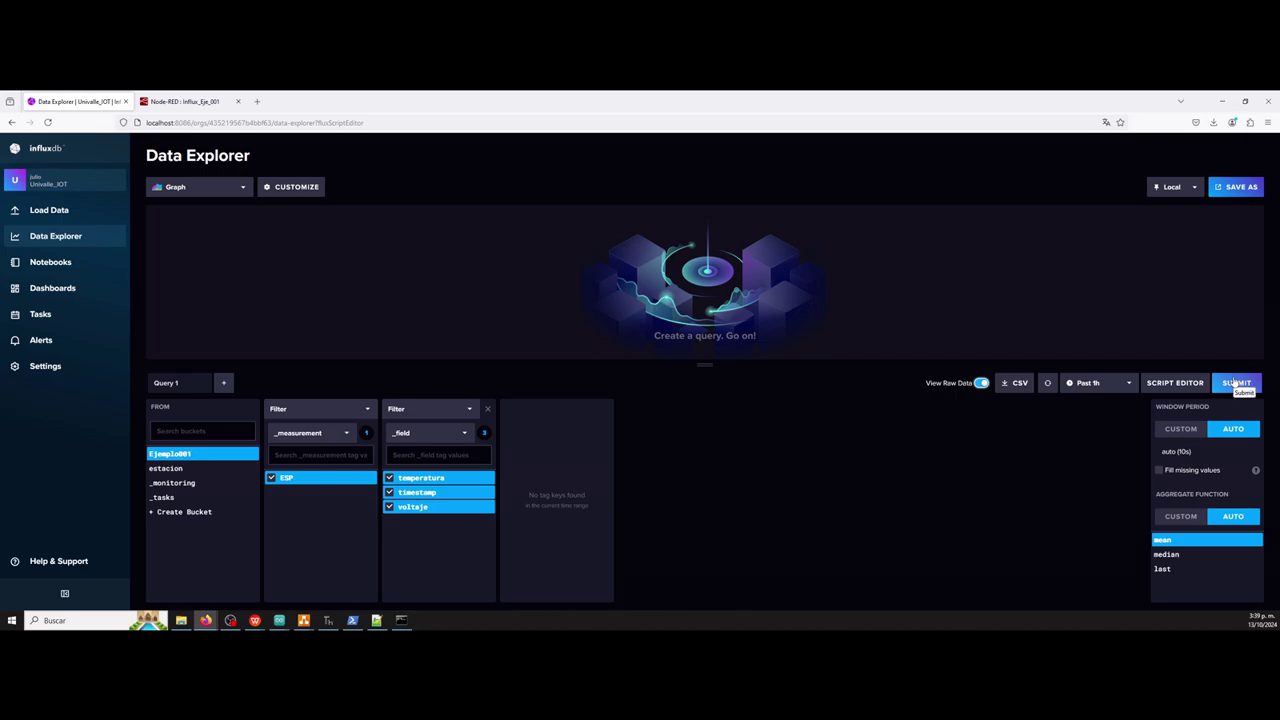
pyautogui.click(1236, 383)
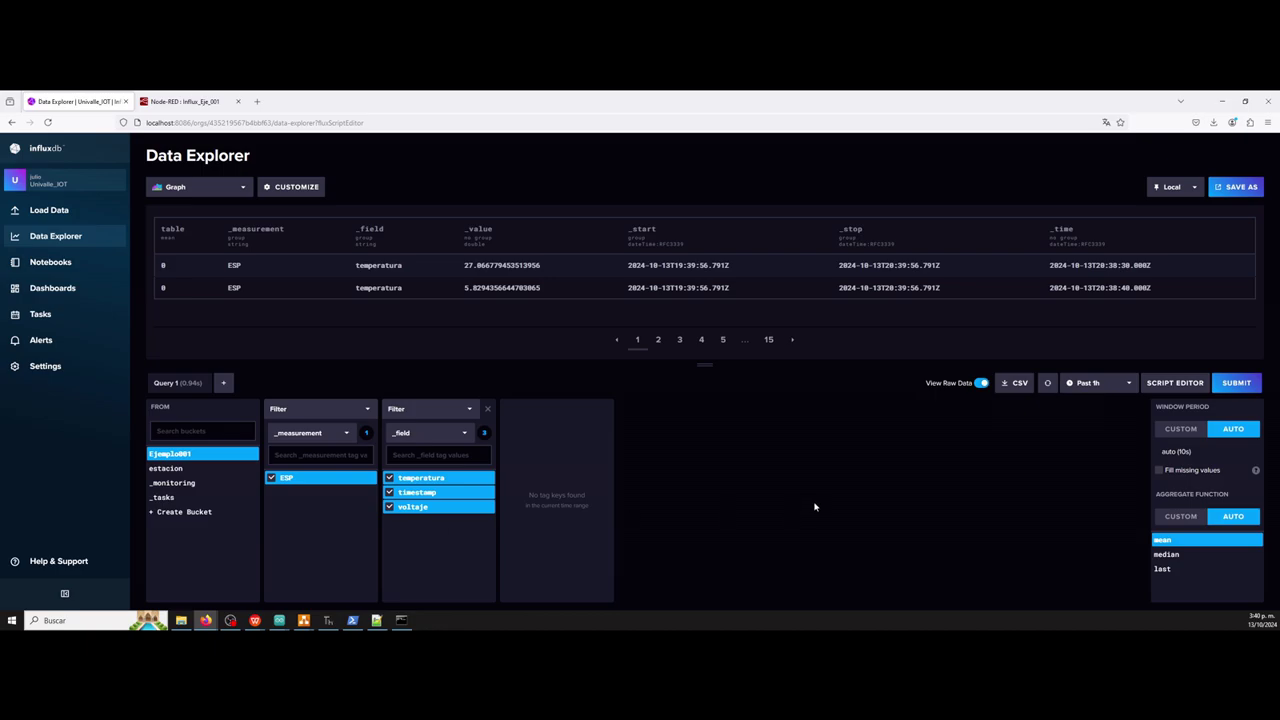
# Drop temperatura and then timestamp from the query, leaving voltaje plotted as a line graph.
pyautogui.click(389, 479)
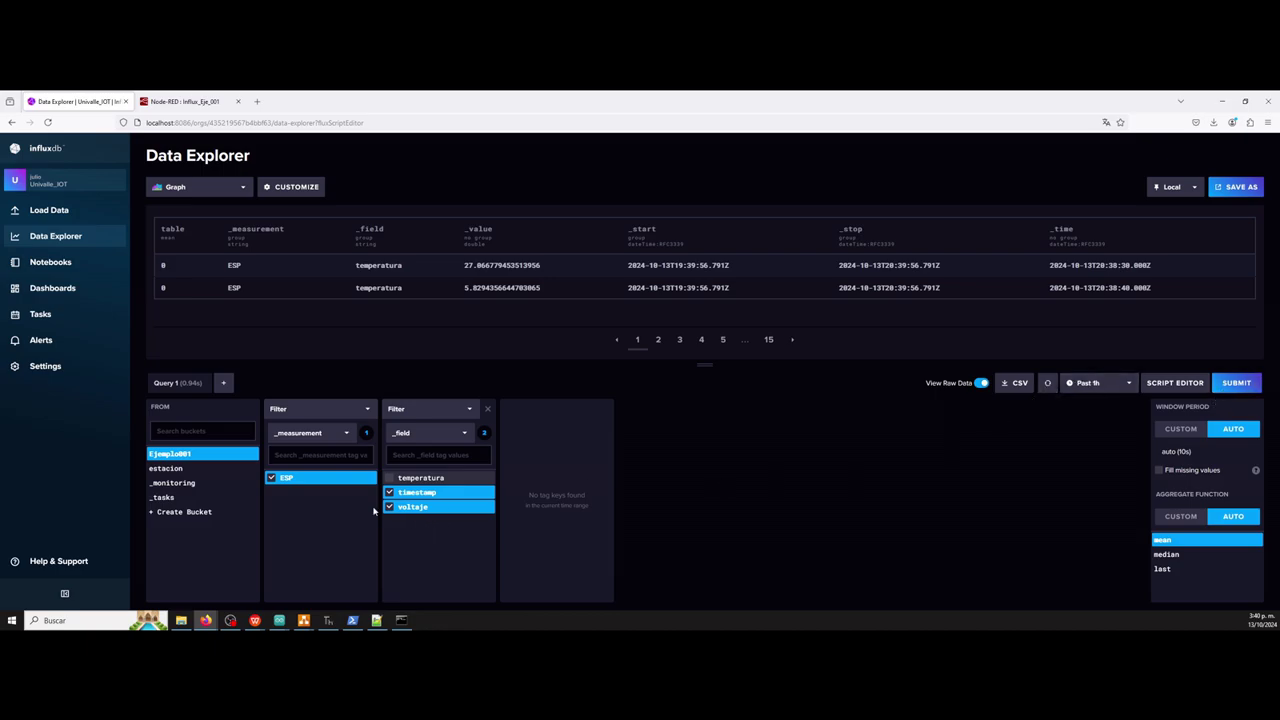
pyautogui.click(1237, 384)
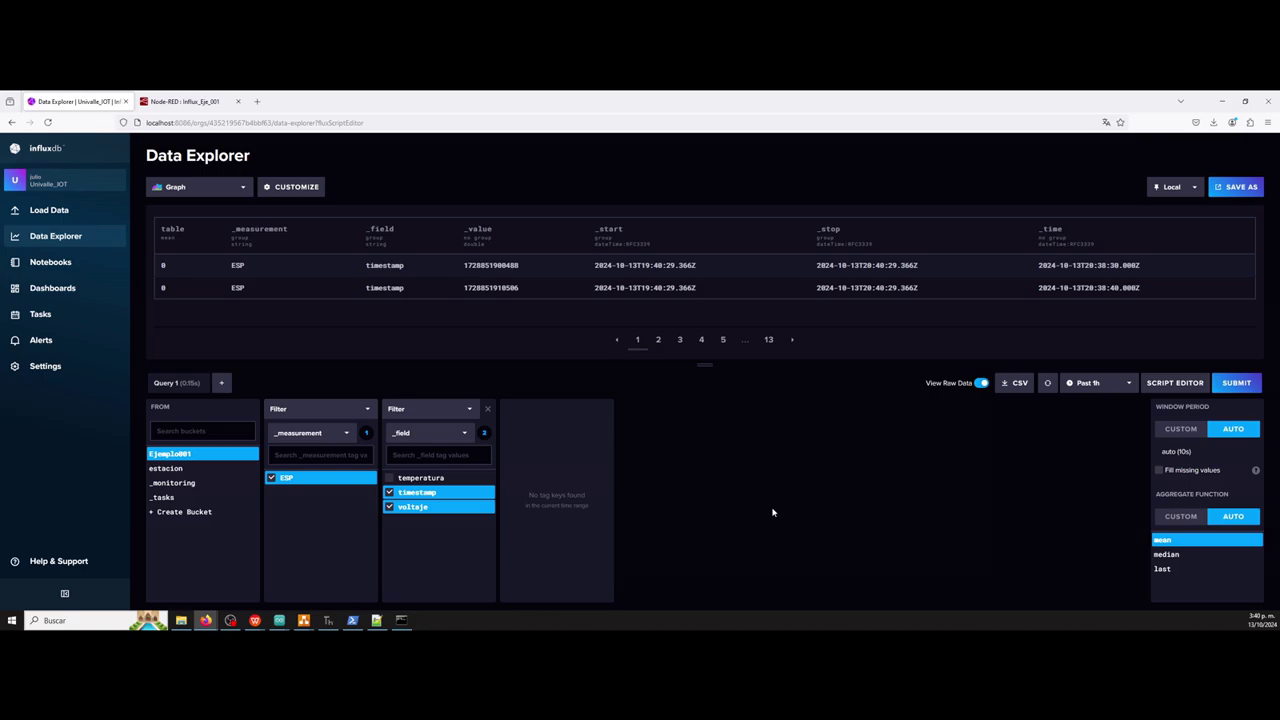
pyautogui.click(389, 493)
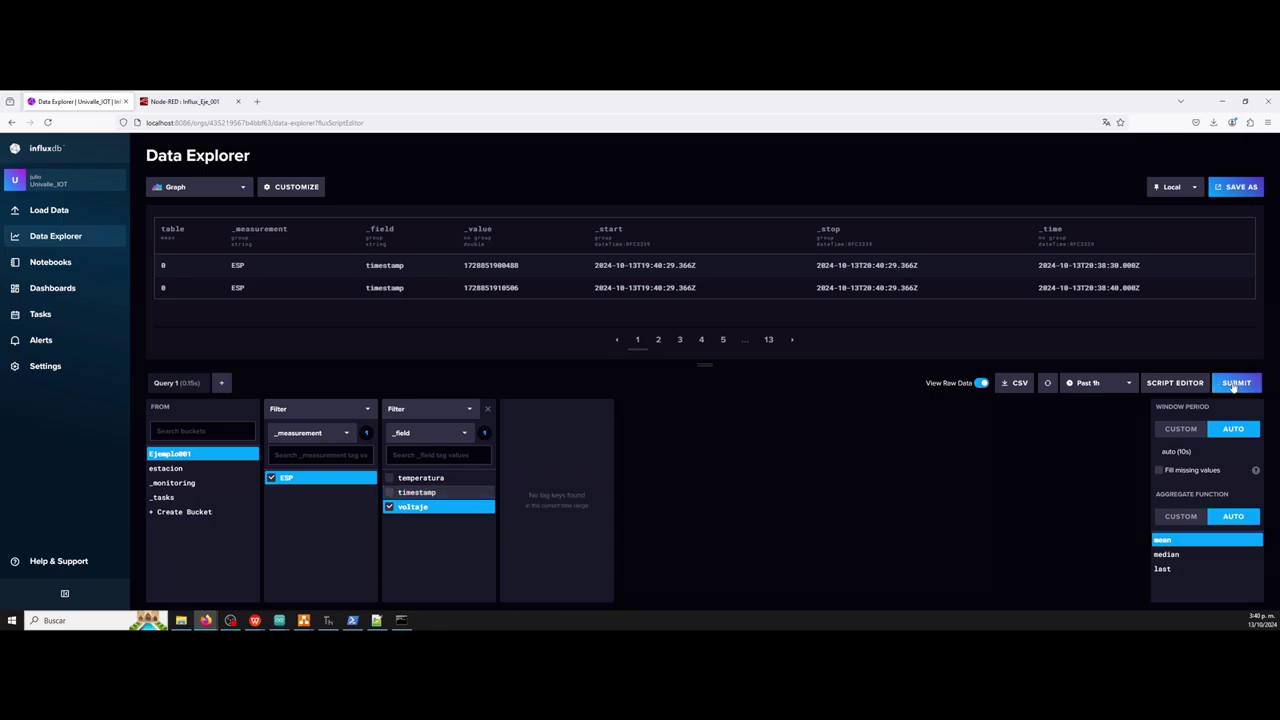
pyautogui.click(1237, 383)
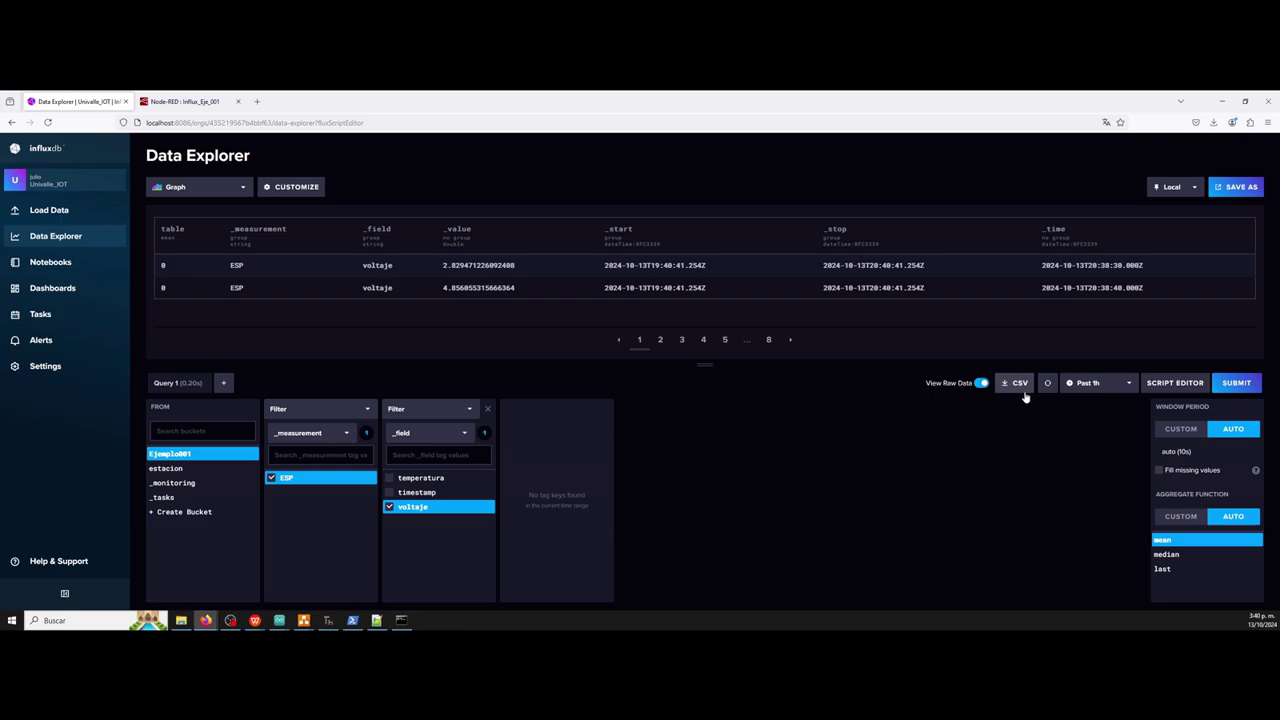
pyautogui.click(980, 383)
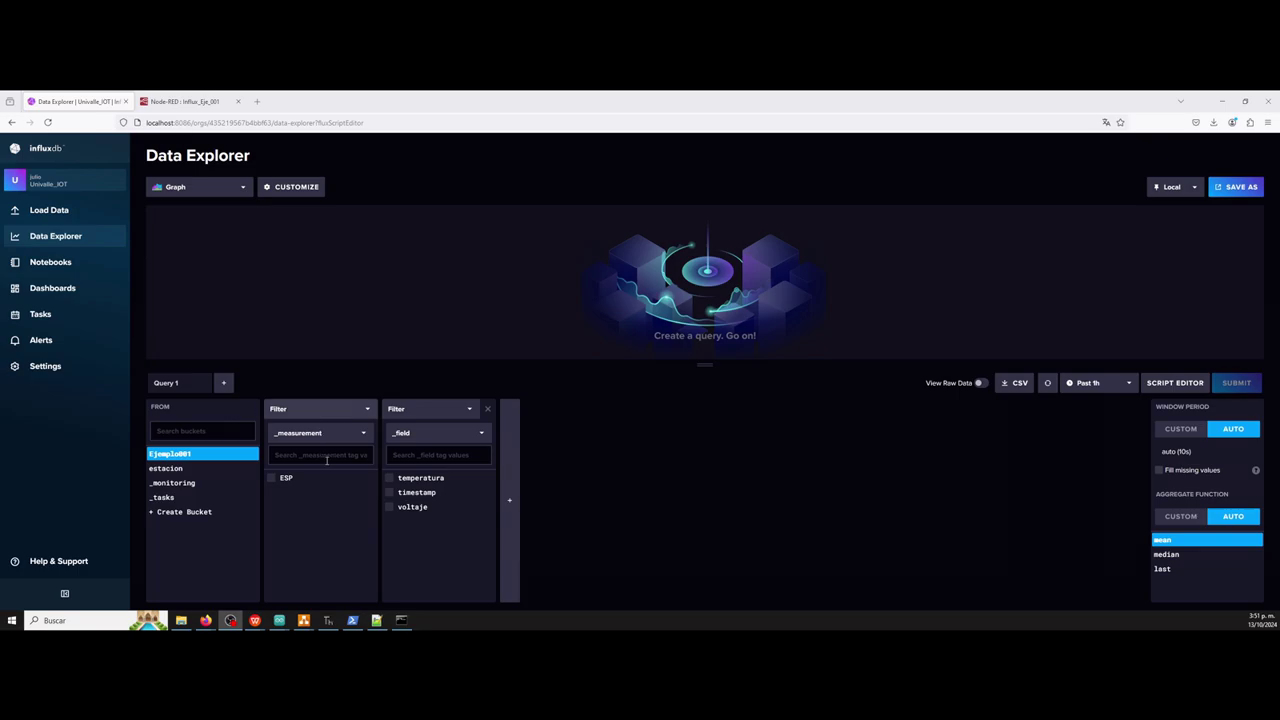
# Query the raw ESP timestamp values from Ejemplo001.
pyautogui.click(271, 478)
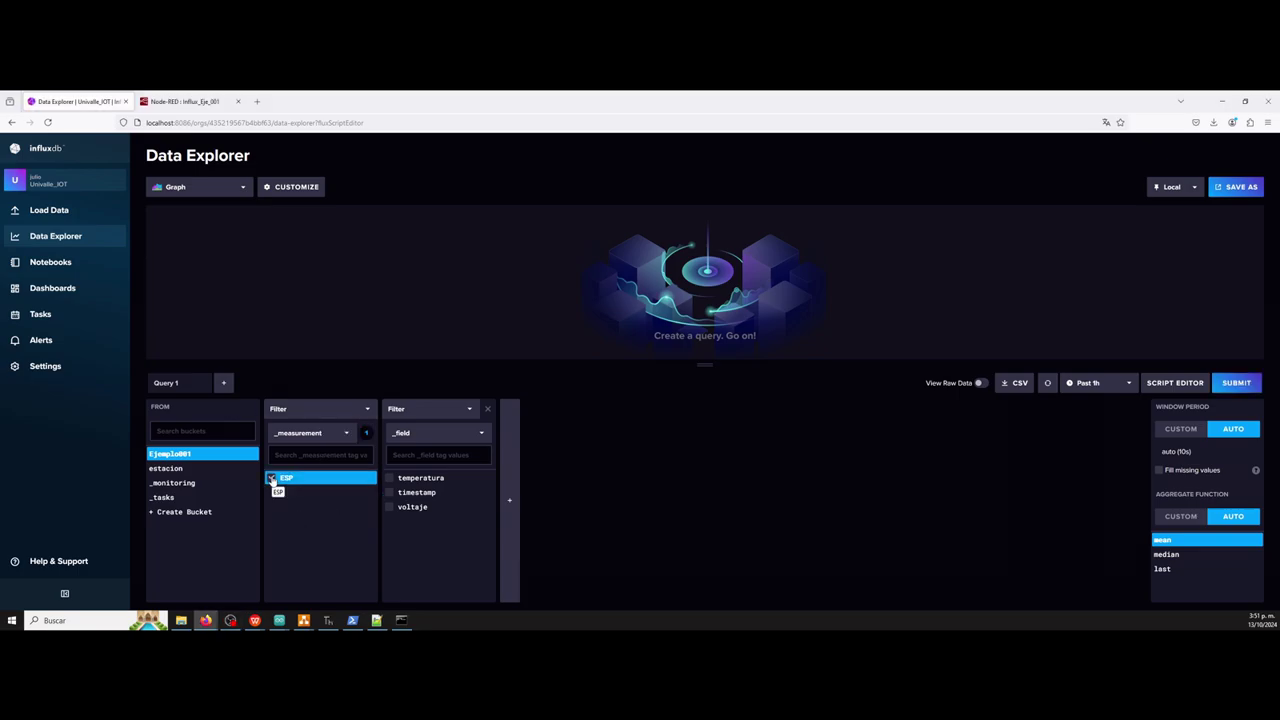
pyautogui.click(392, 494)
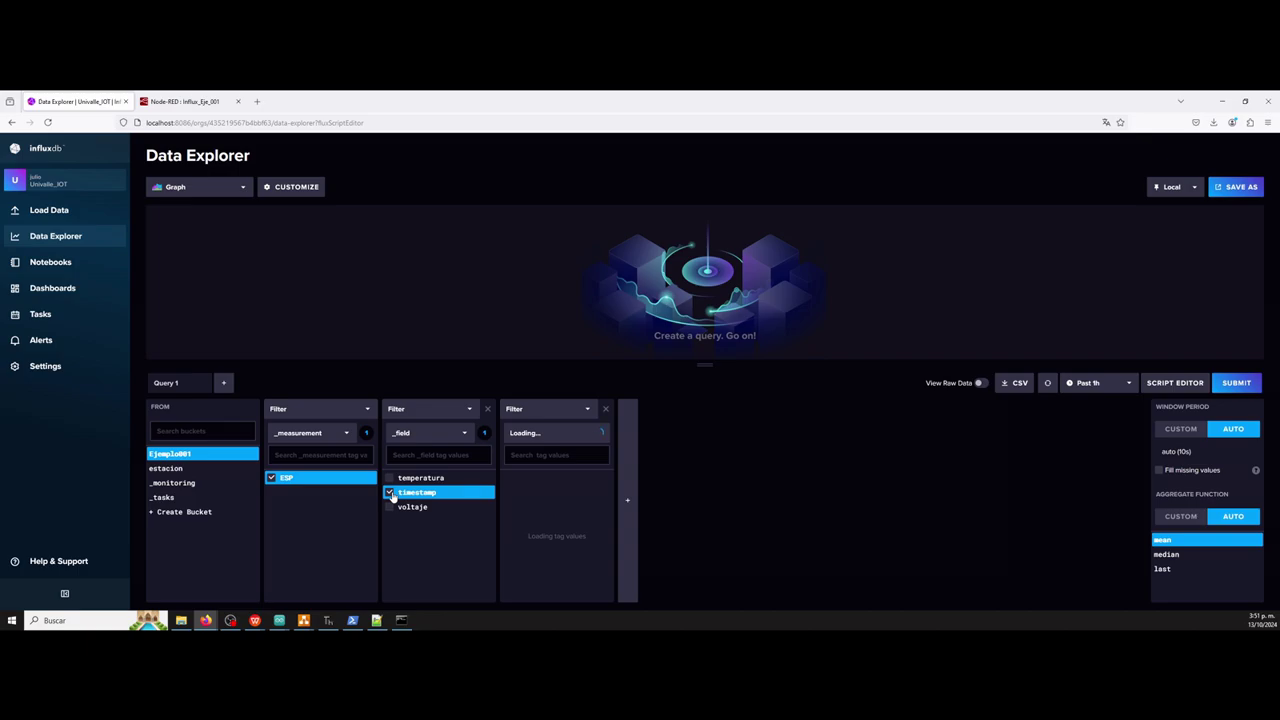
pyautogui.click(981, 384)
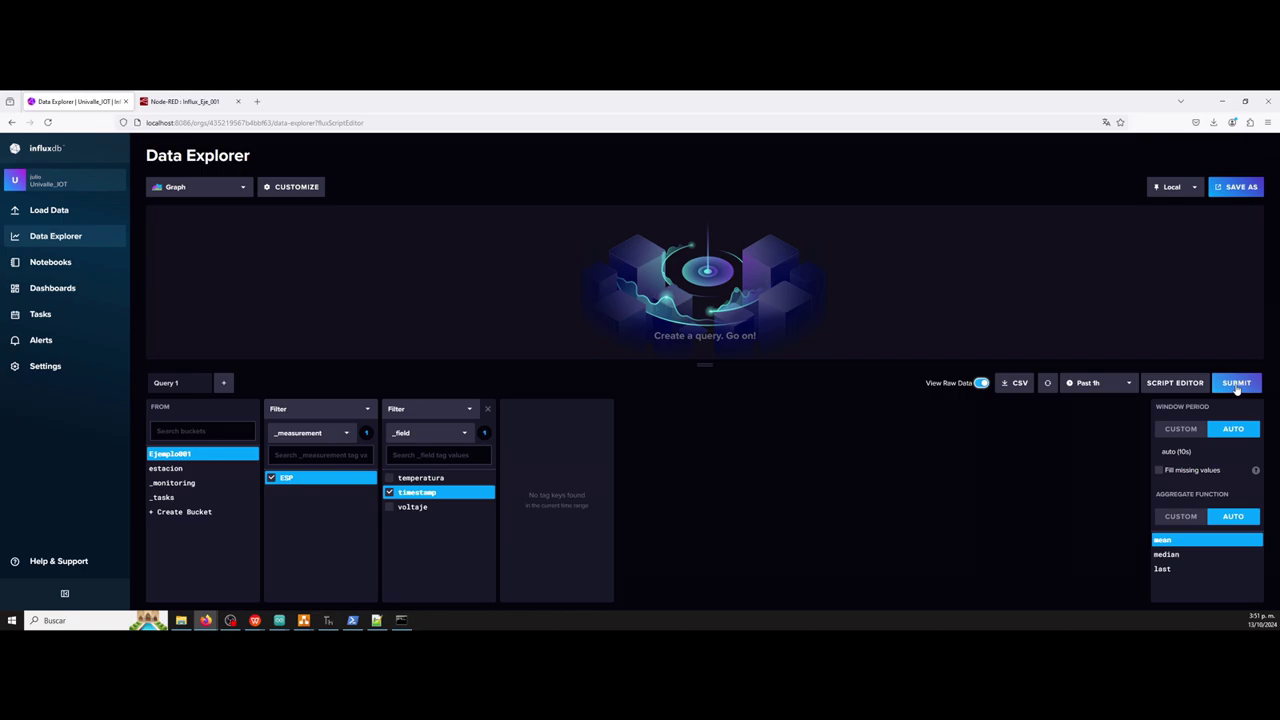
pyautogui.click(1237, 385)
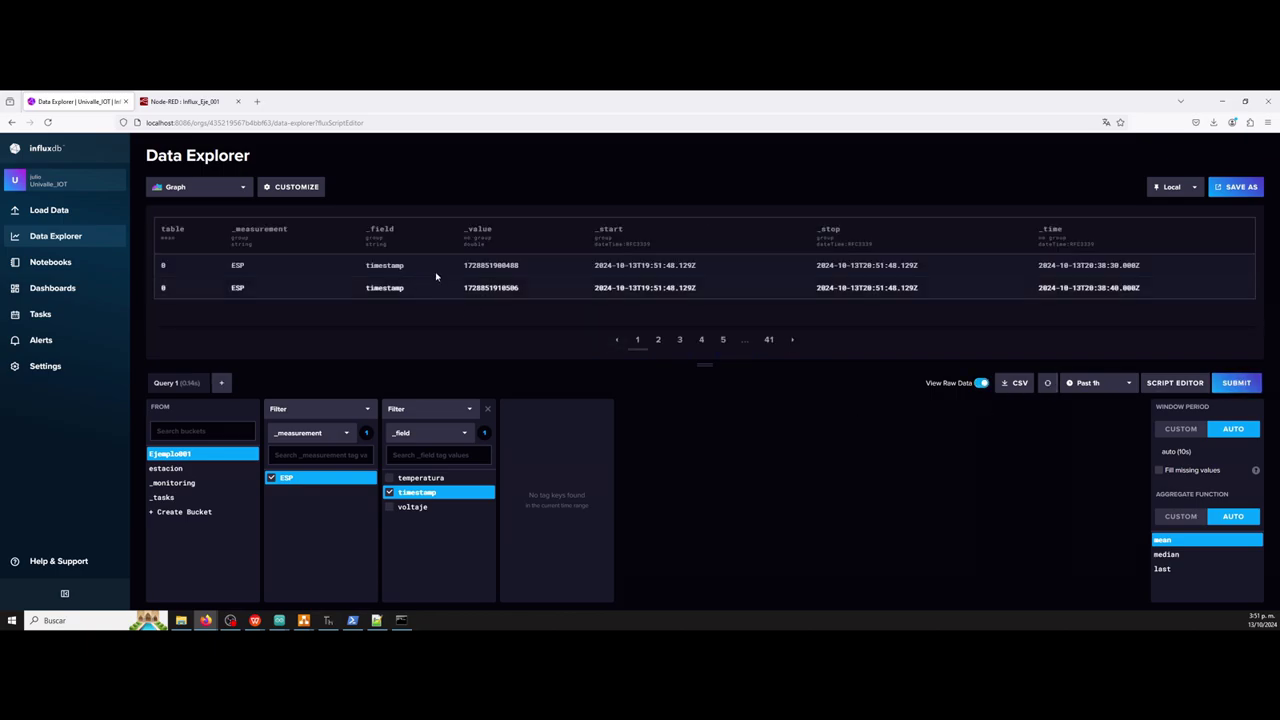
pyautogui.click(770, 341)
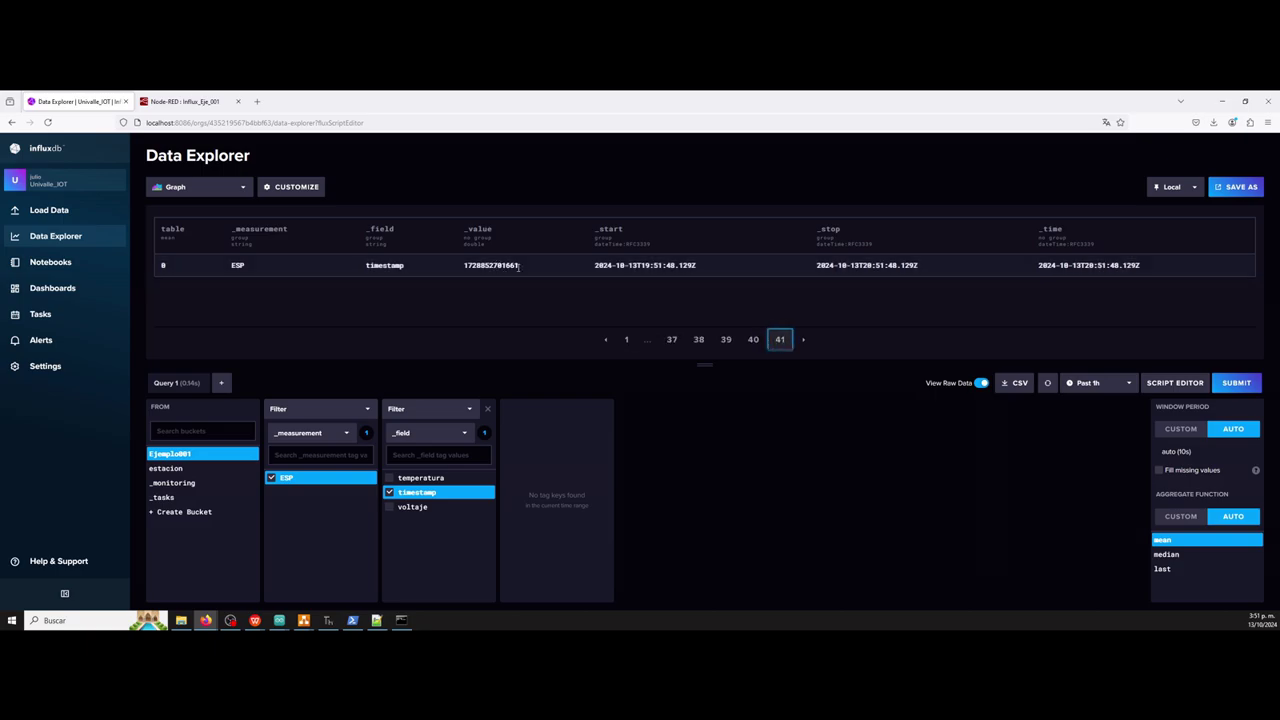
pyautogui.moveTo(517, 267); pyautogui.dragTo(464, 275)
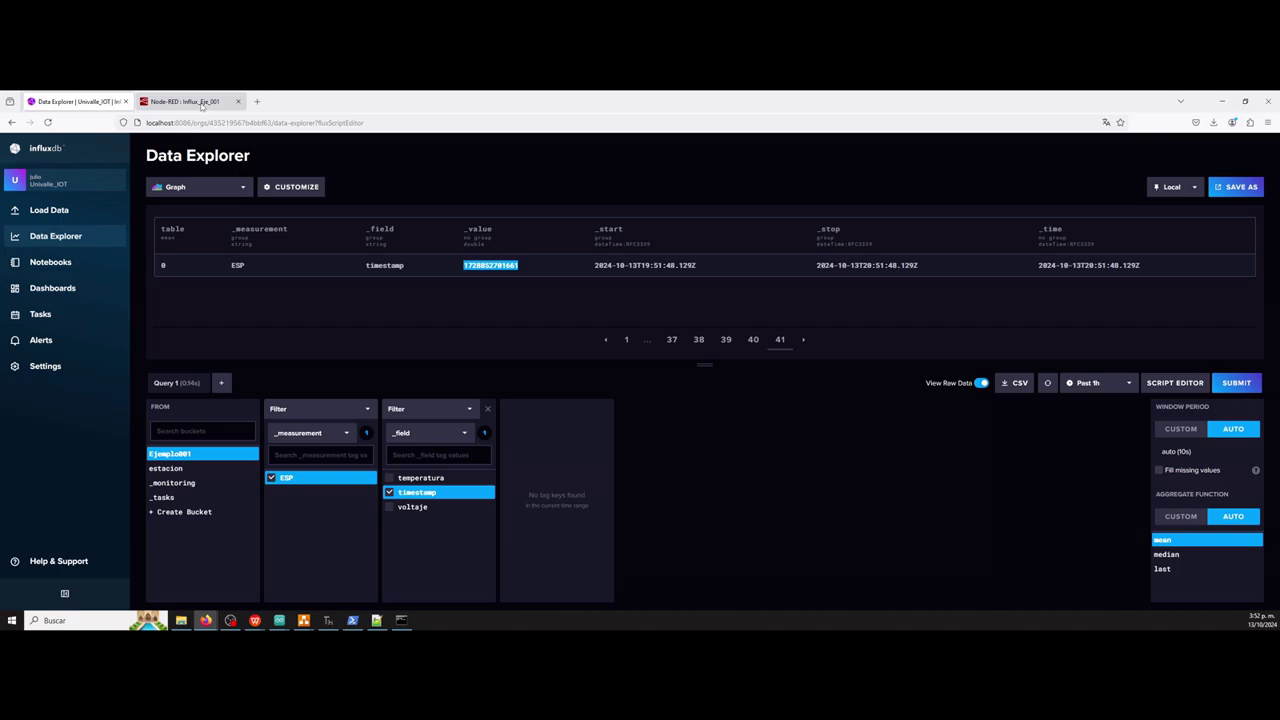
pyautogui.click(202, 104)
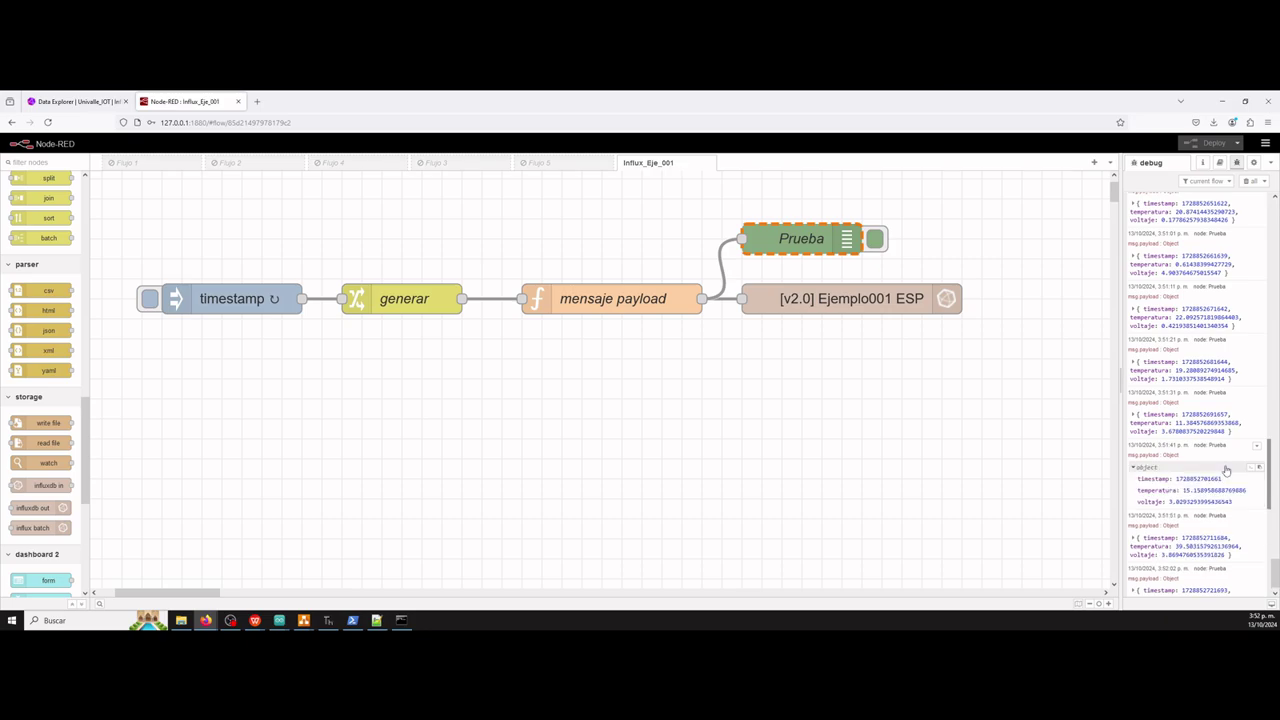
pyautogui.click(1226, 470)
pyautogui.moveTo(1222, 480); pyautogui.dragTo(1176, 484)
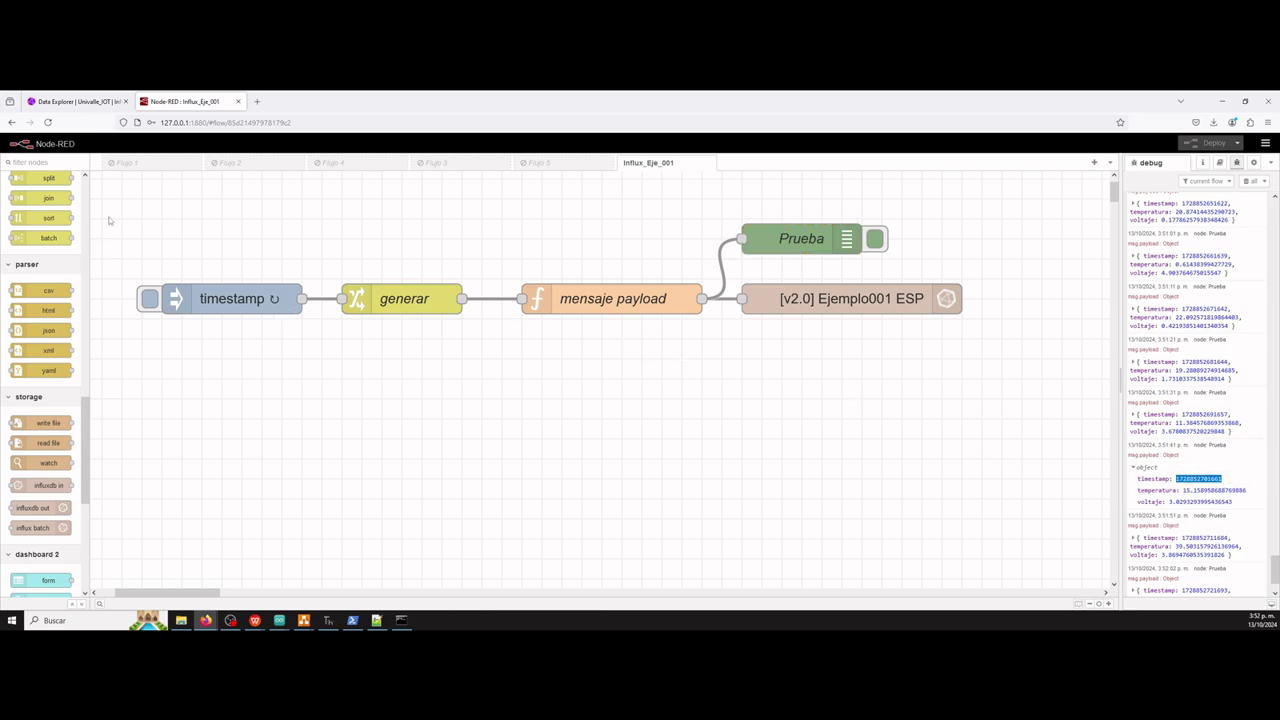
pyautogui.click(70, 104)
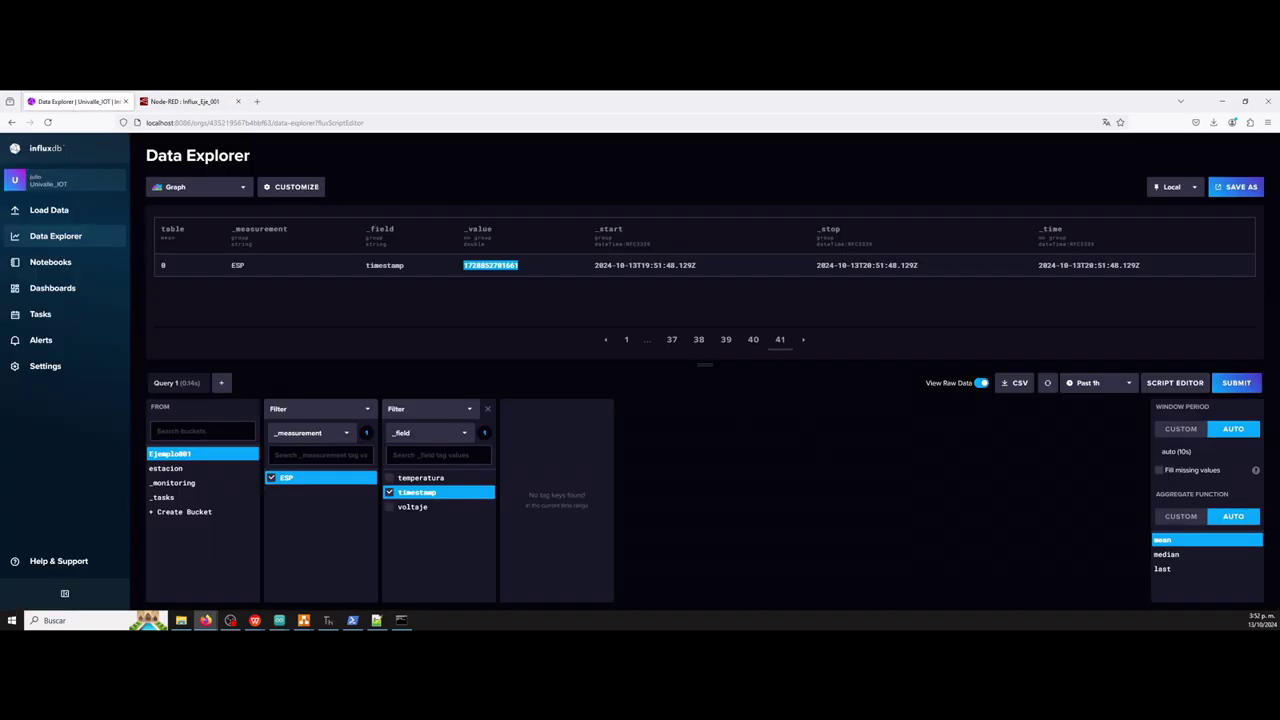
# Re-run the query and create a new blank dashboard.
pyautogui.click(1235, 383)
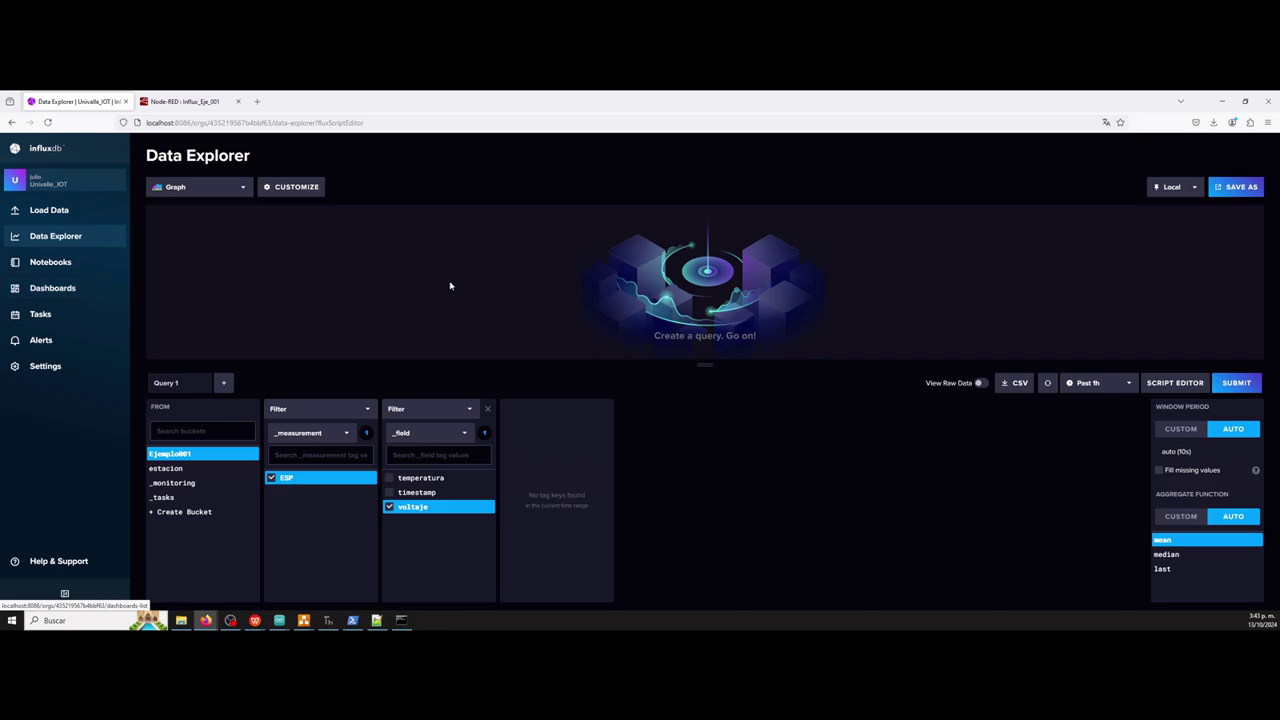
pyautogui.click(71, 289)
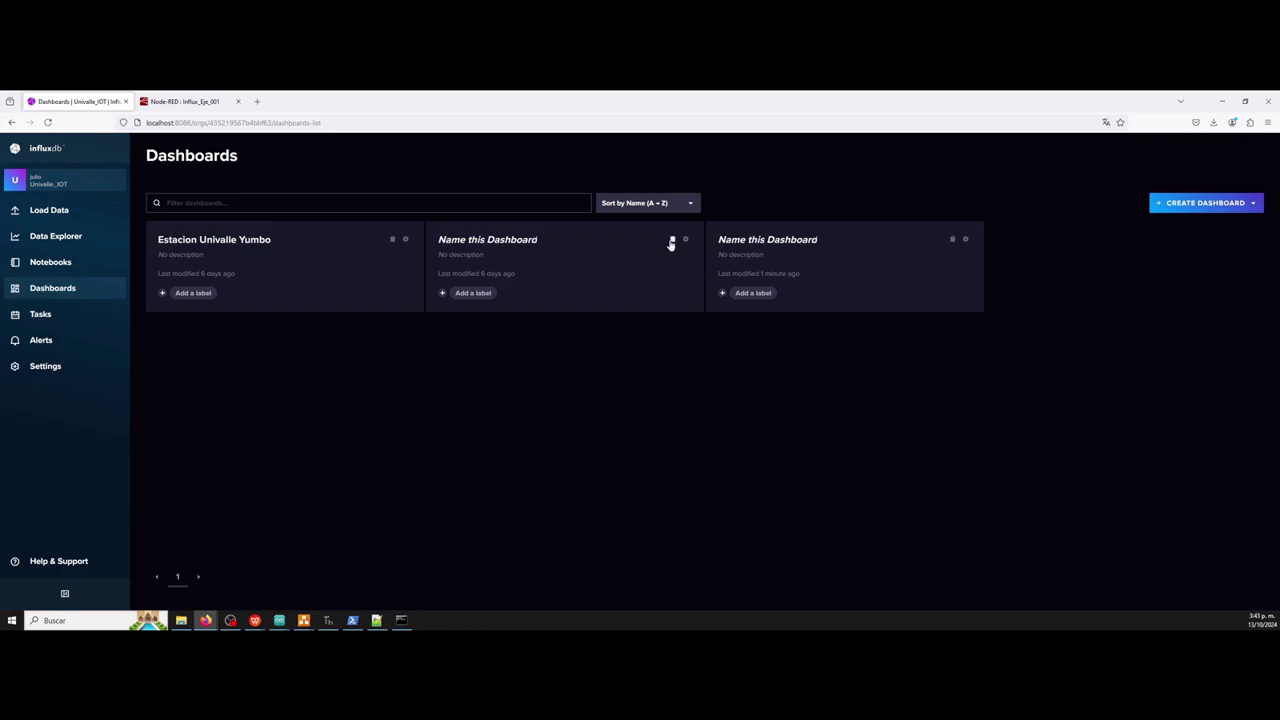
pyautogui.click(1206, 203)
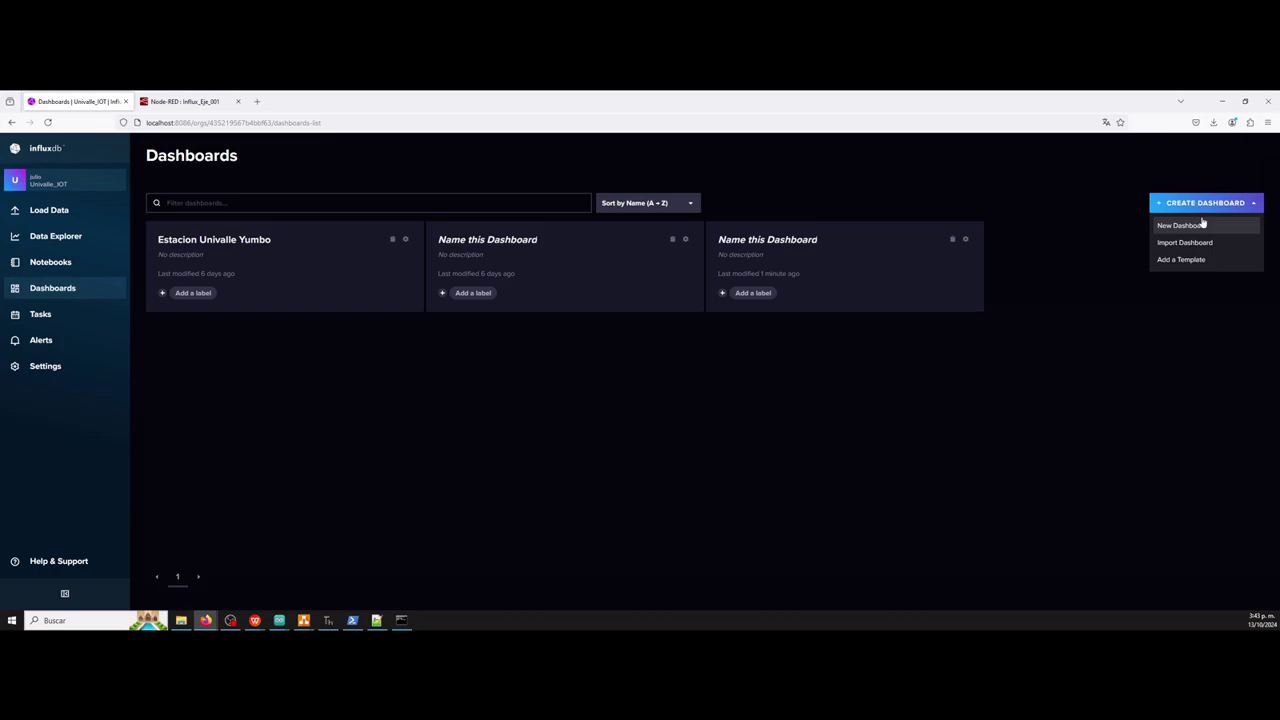
pyautogui.click(1200, 228)
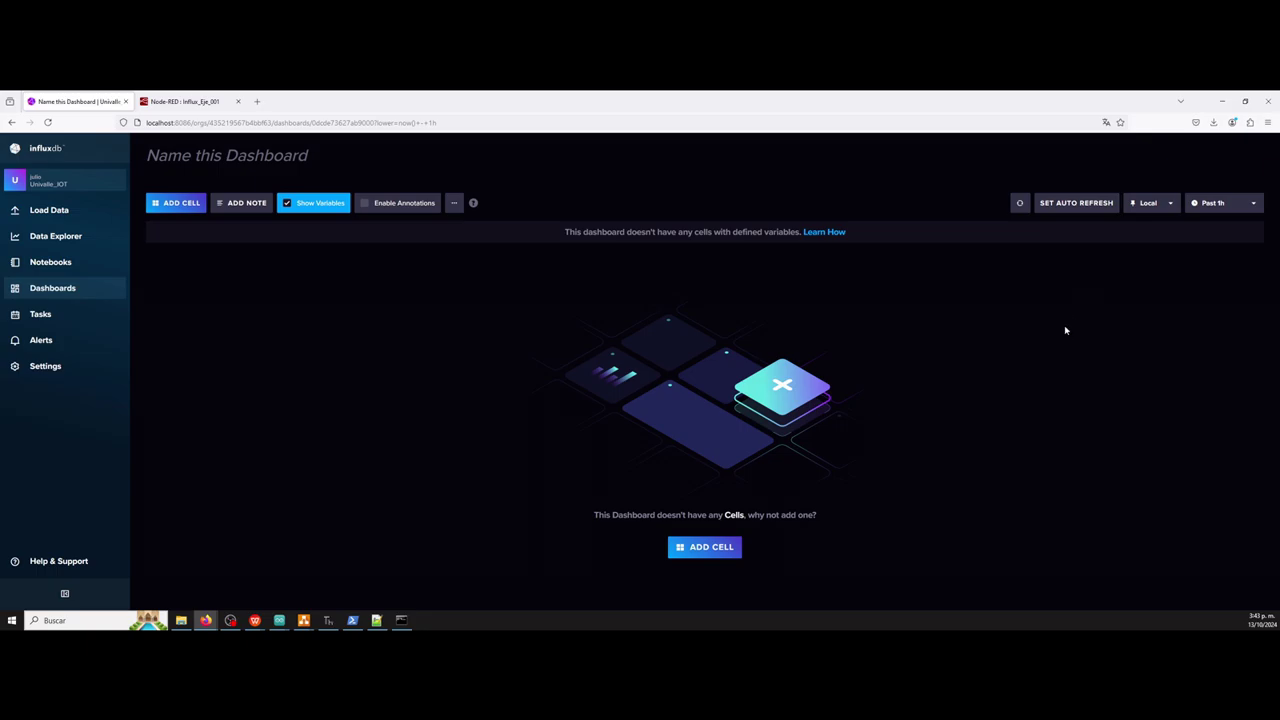
# Title the dashboard Ejemplo001 and add its first cell.
pyautogui.click(265, 158)
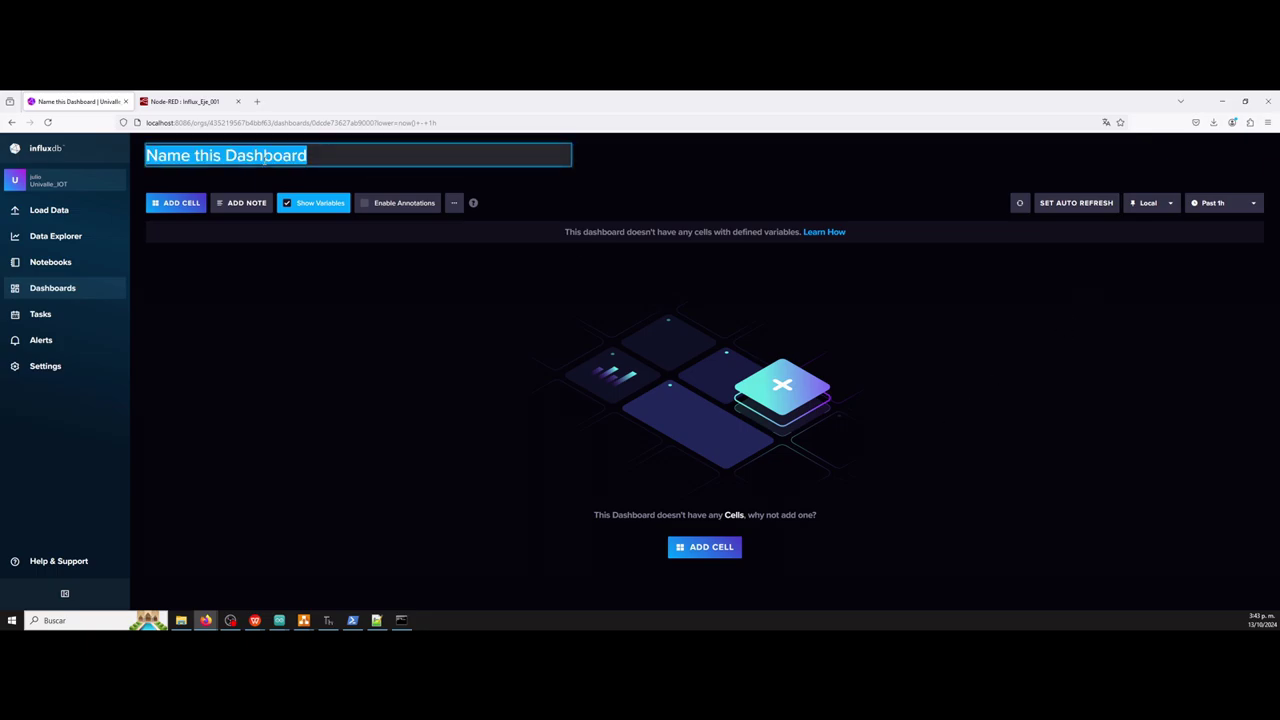
pyautogui.press('BackSpace')
pyautogui.write('Ejempl')
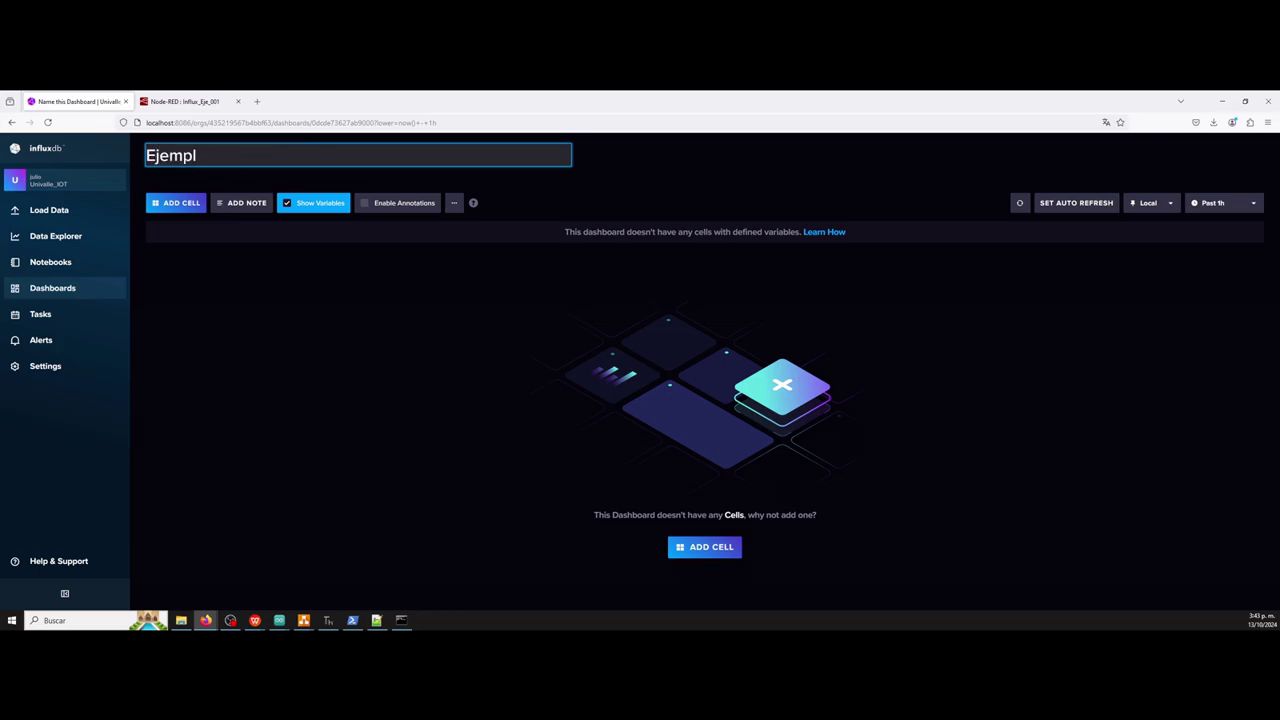
pyautogui.write('o001')
pyautogui.click(412, 295)
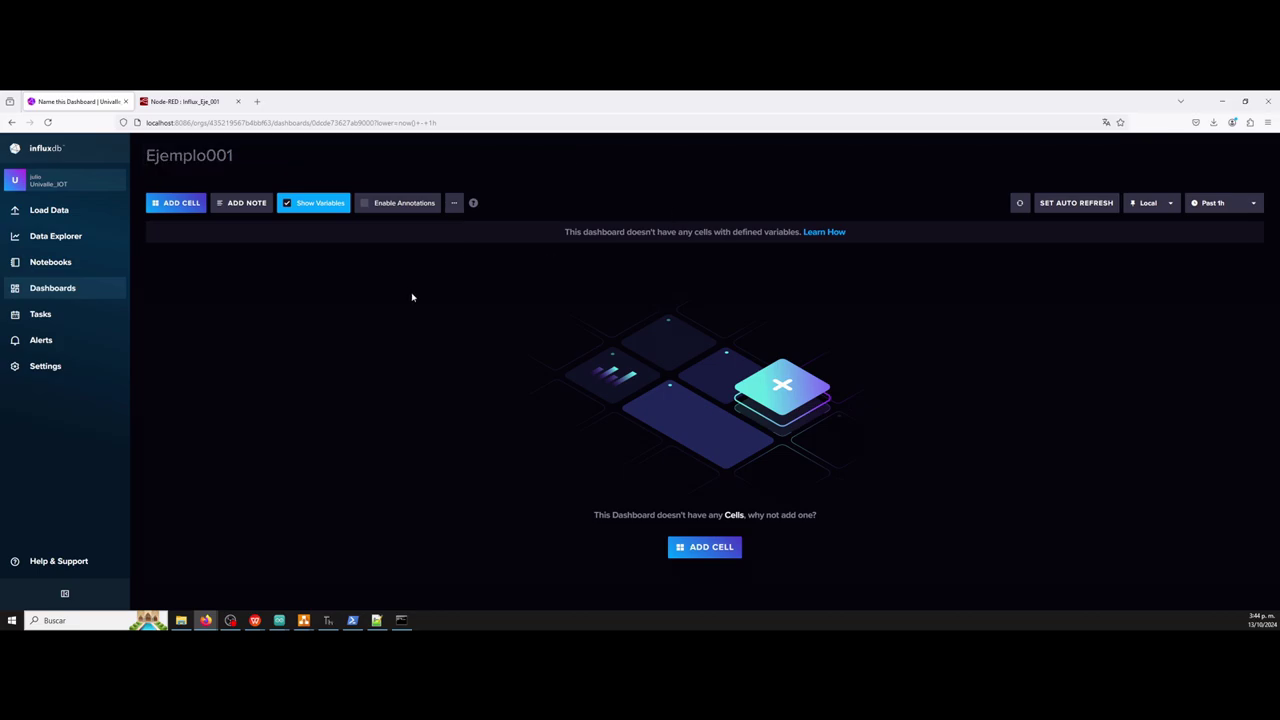
pyautogui.click(181, 203)
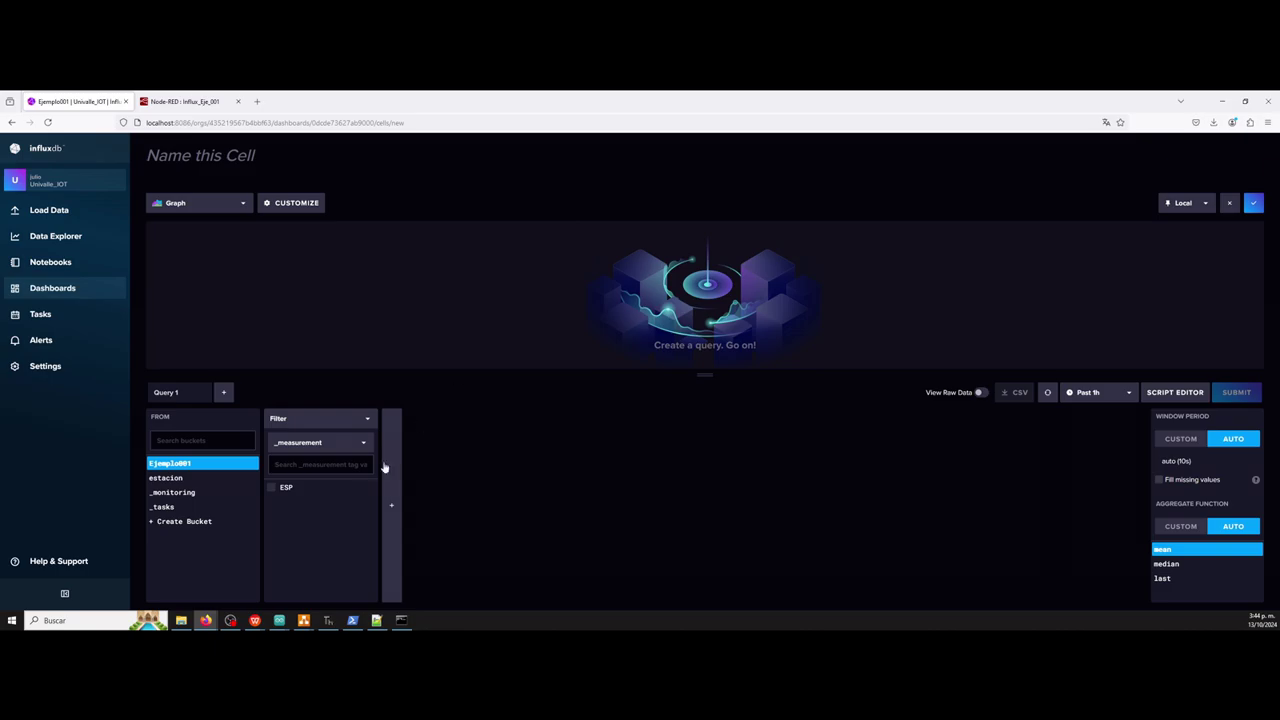
# Save a Gauge cell querying ESP voltaje, showing a reading of 3,44.
pyautogui.click(274, 490)
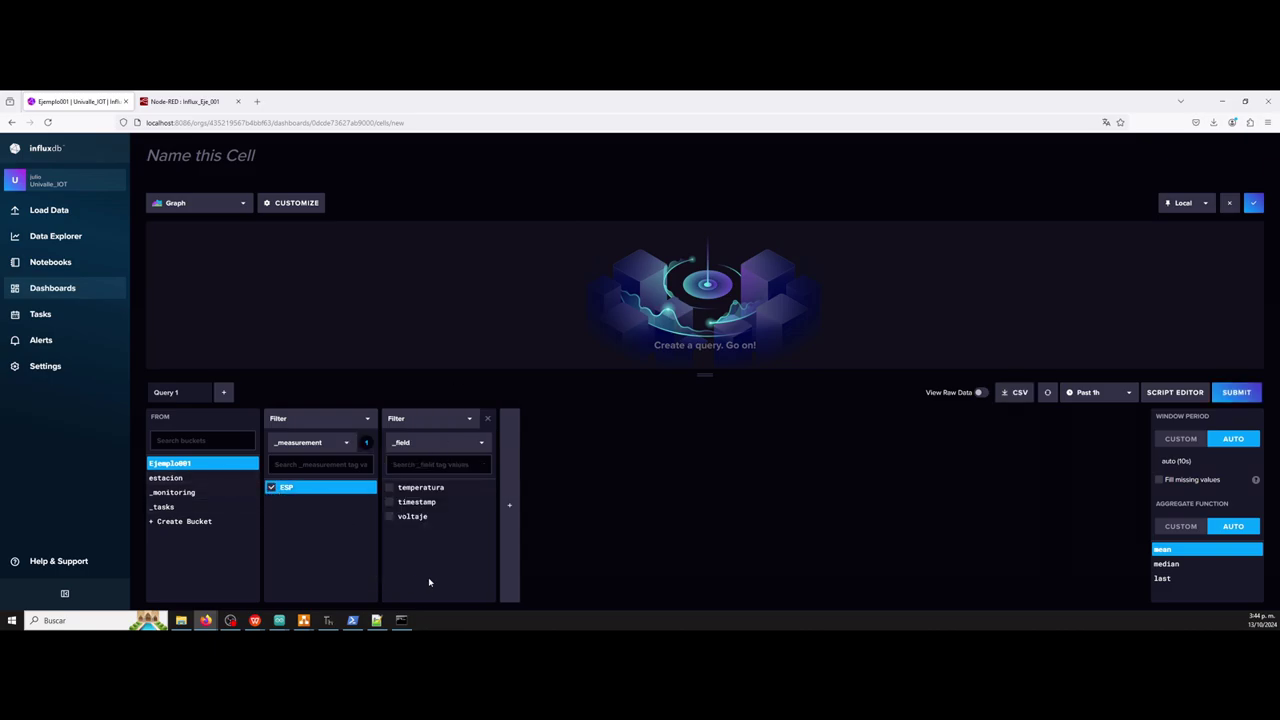
pyautogui.click(390, 517)
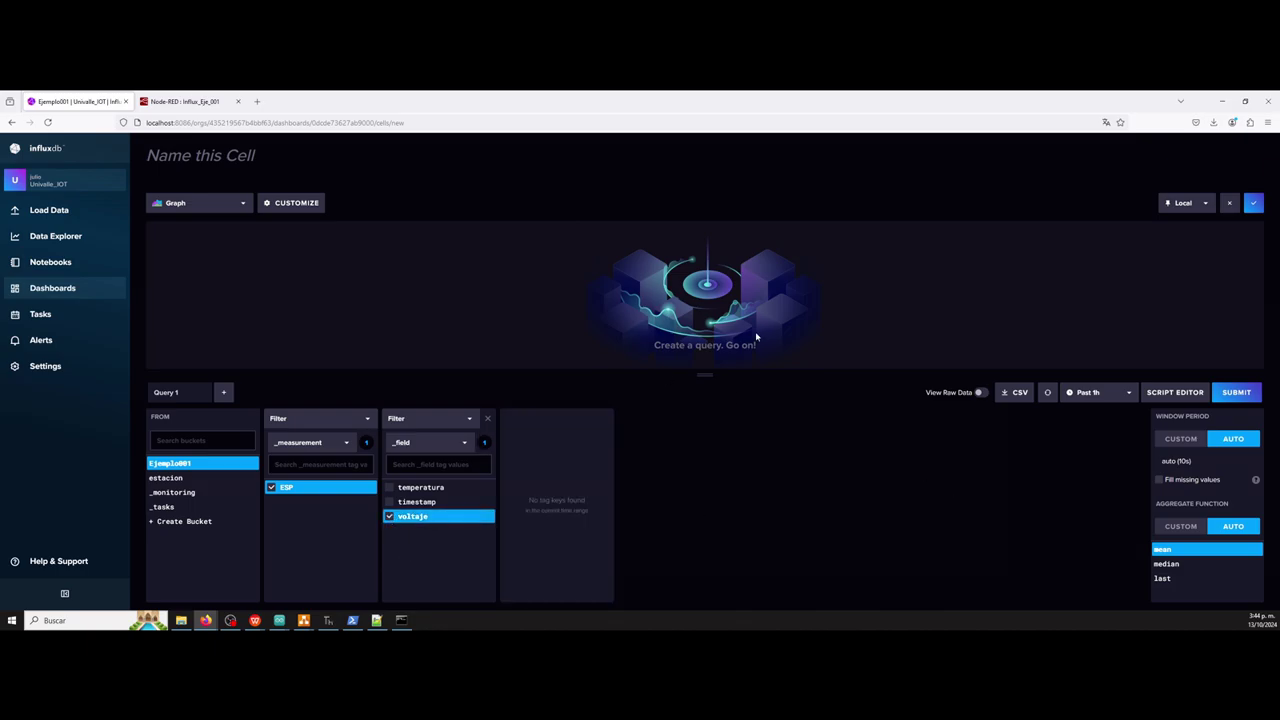
pyautogui.click(237, 208)
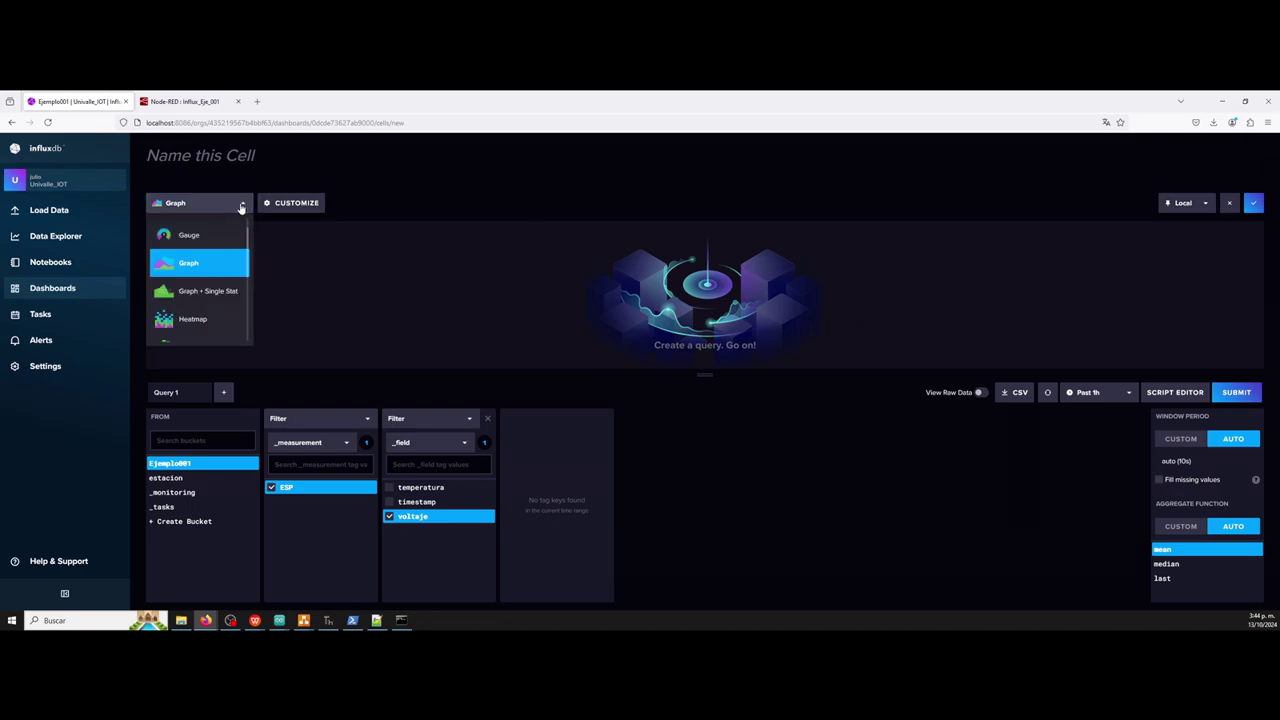
pyautogui.click(190, 236)
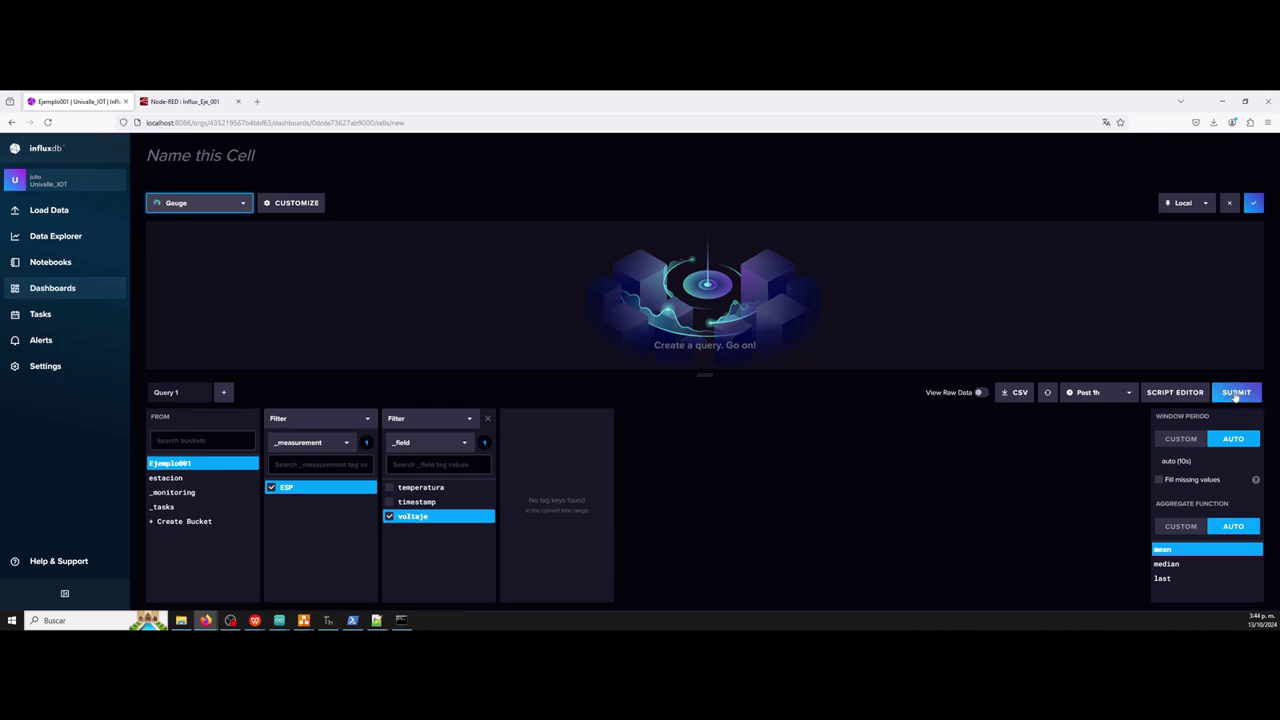
pyautogui.click(1237, 393)
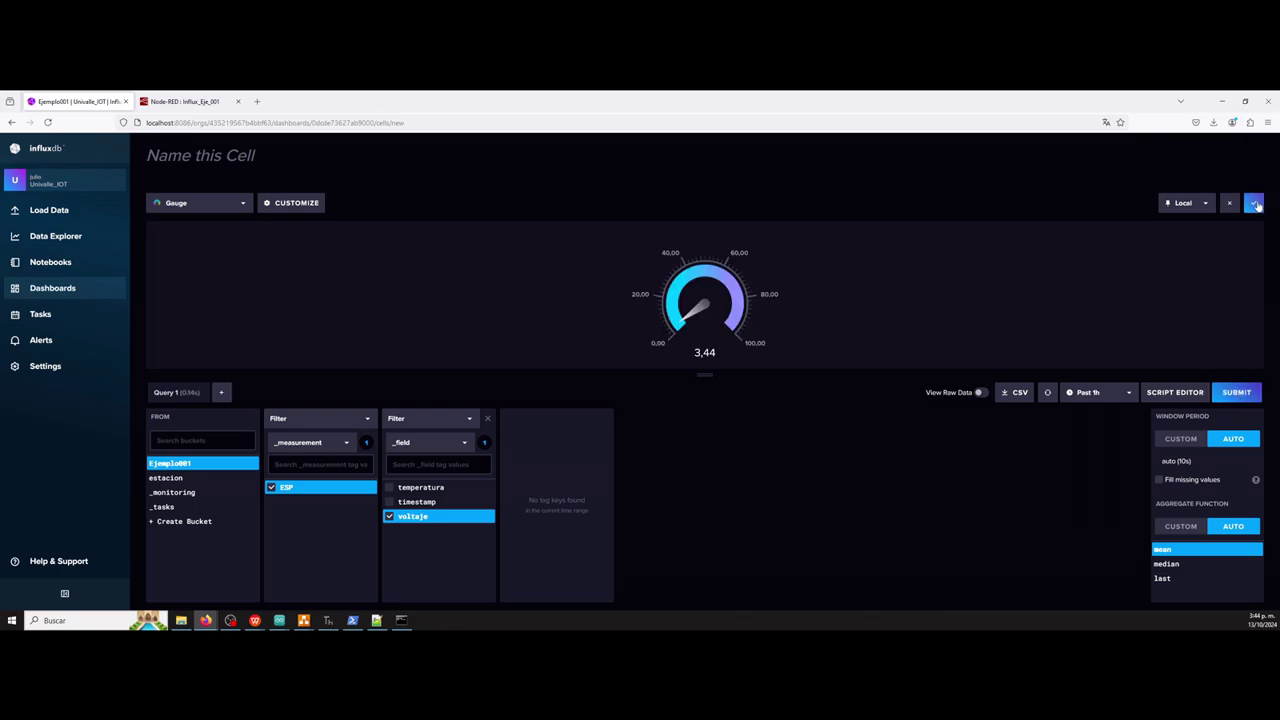
pyautogui.click(1255, 204)
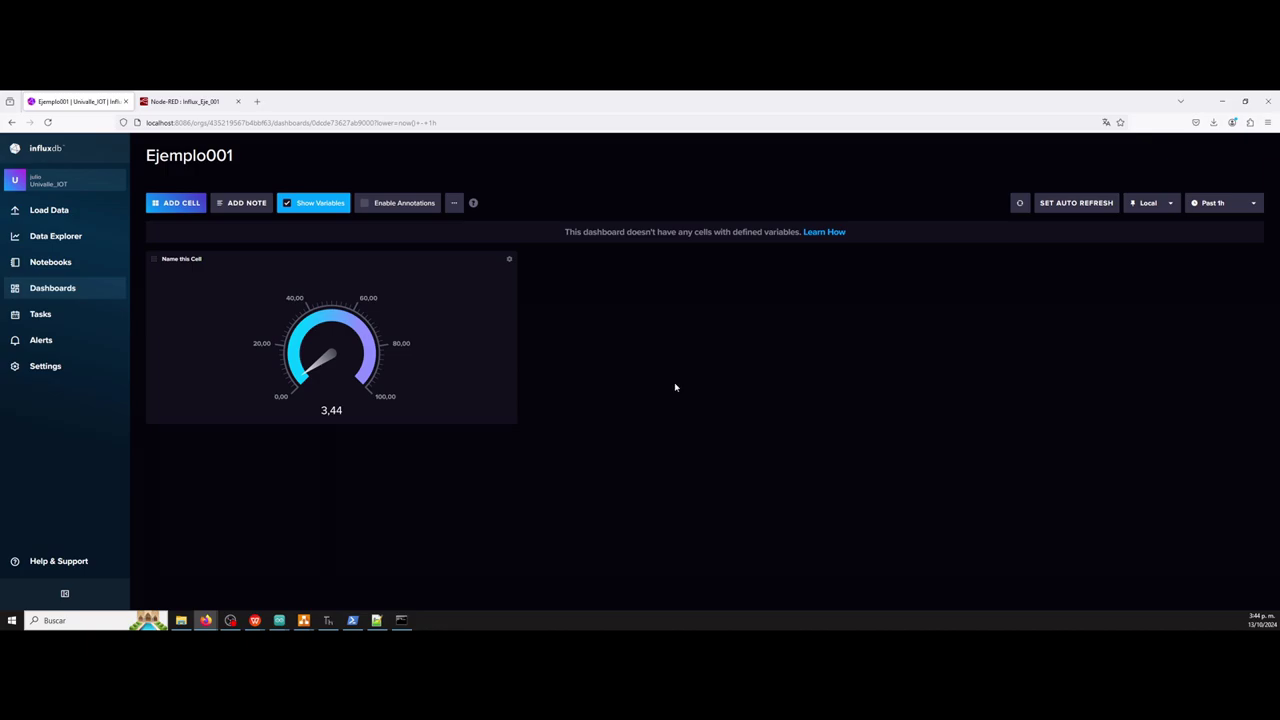
# Shrink the gauge cell and start a new cell querying ESP voltaje.
pyautogui.moveTo(509, 418); pyautogui.dragTo(344, 360)
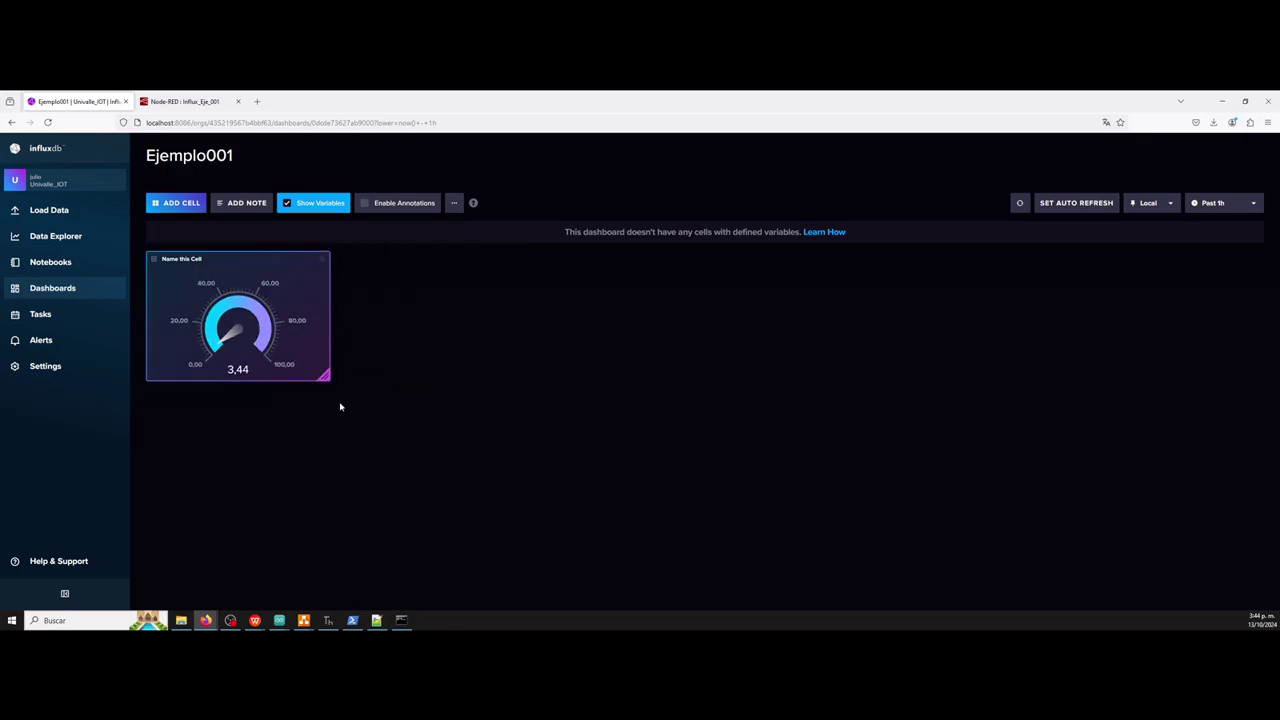
pyautogui.moveTo(340, 407); pyautogui.dragTo(371, 443)
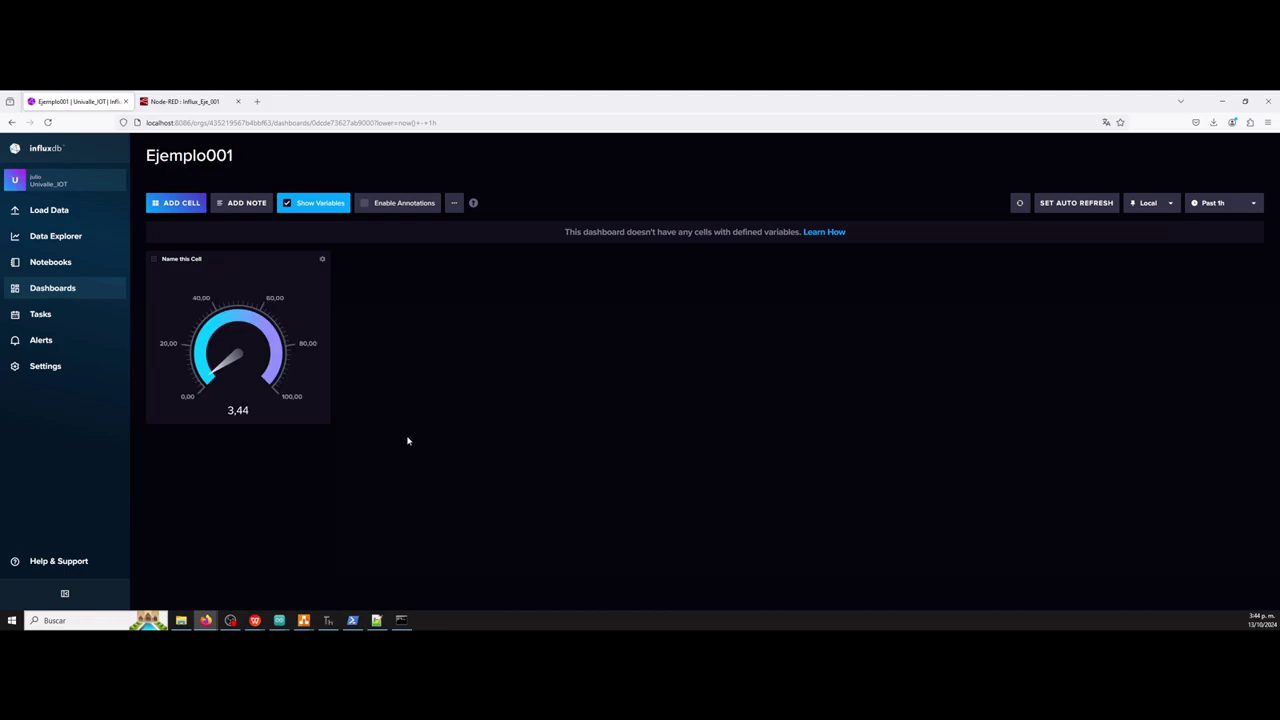
pyautogui.click(184, 205)
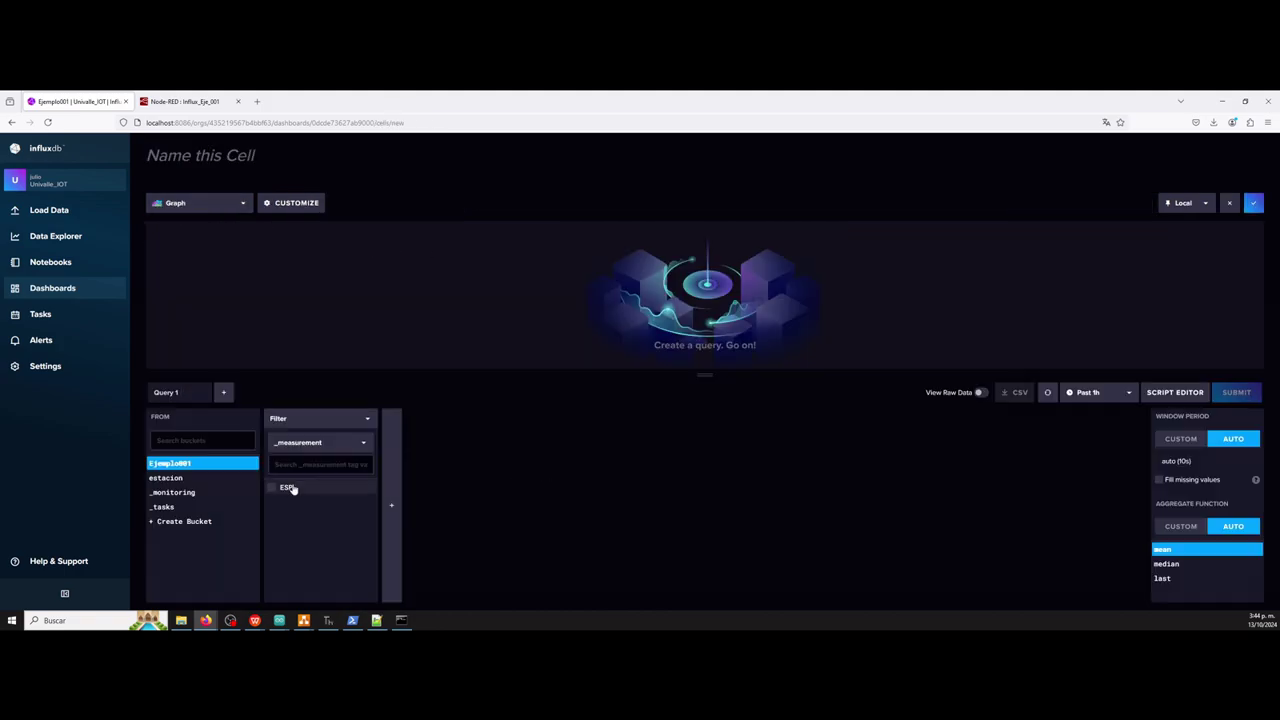
pyautogui.click(275, 489)
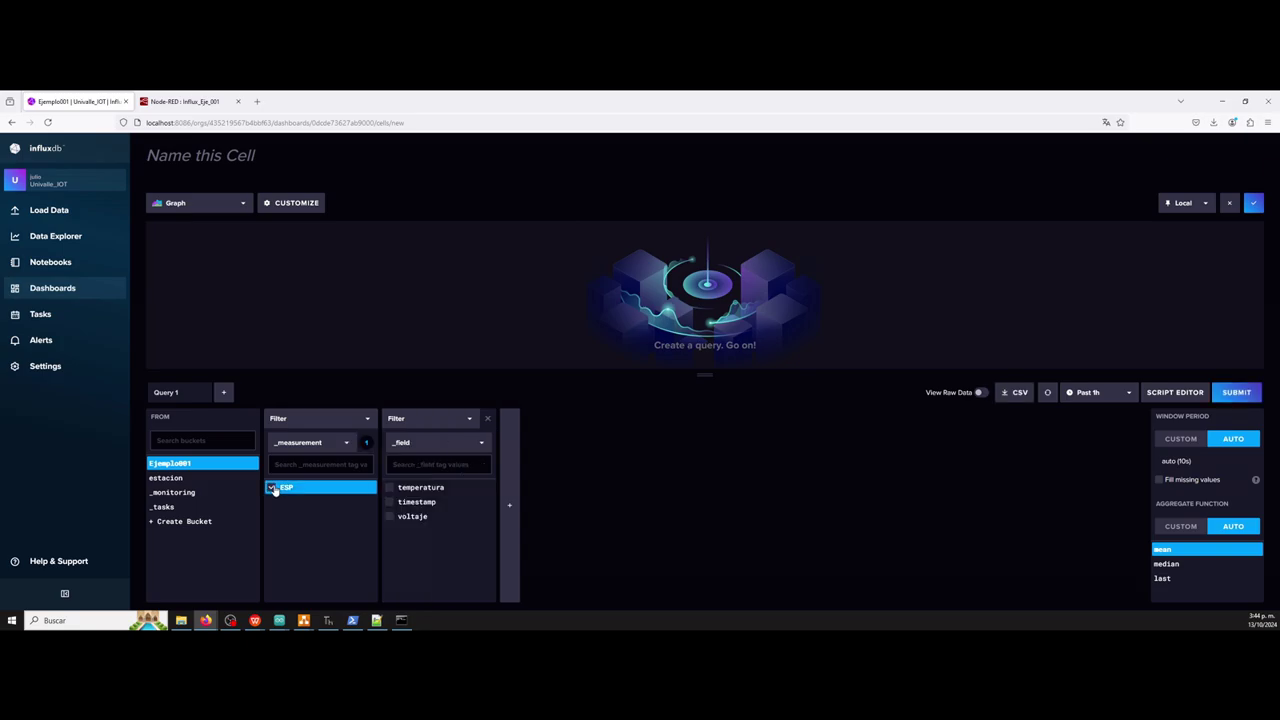
pyautogui.click(392, 517)
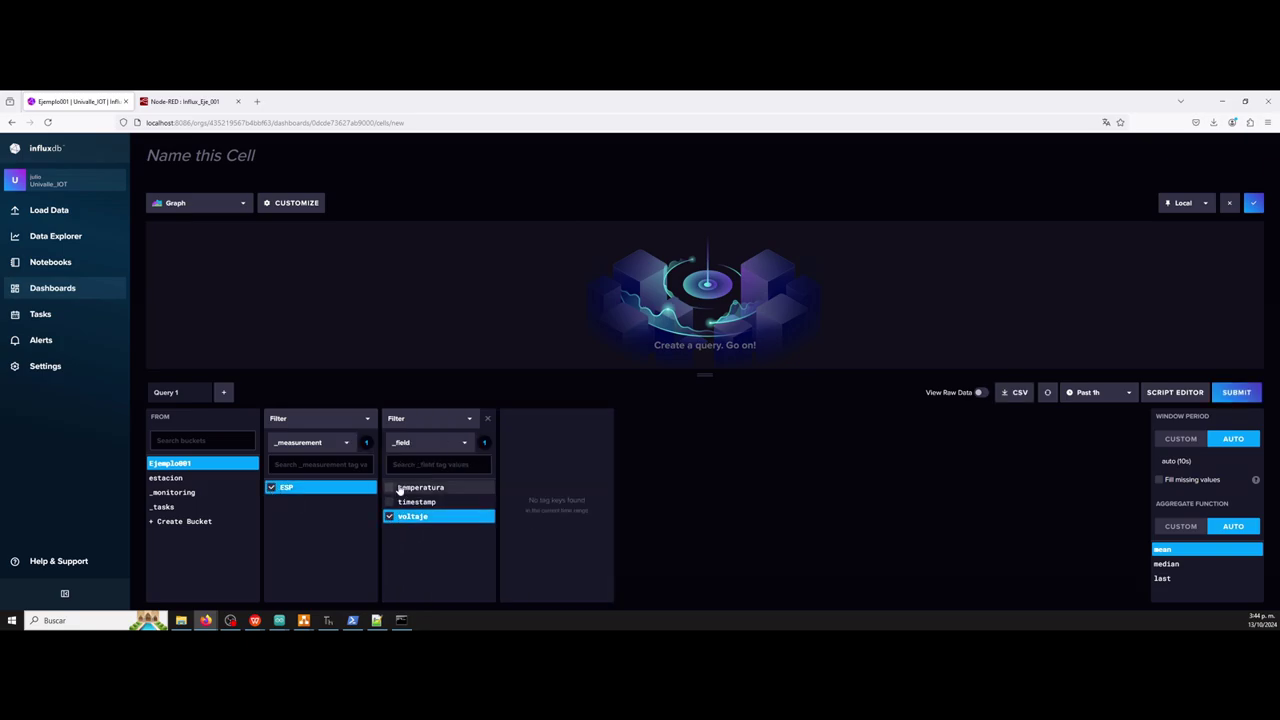
# Set the new cell's visualization to Graph and preview voltaje over the past hour.
pyautogui.click(245, 204)
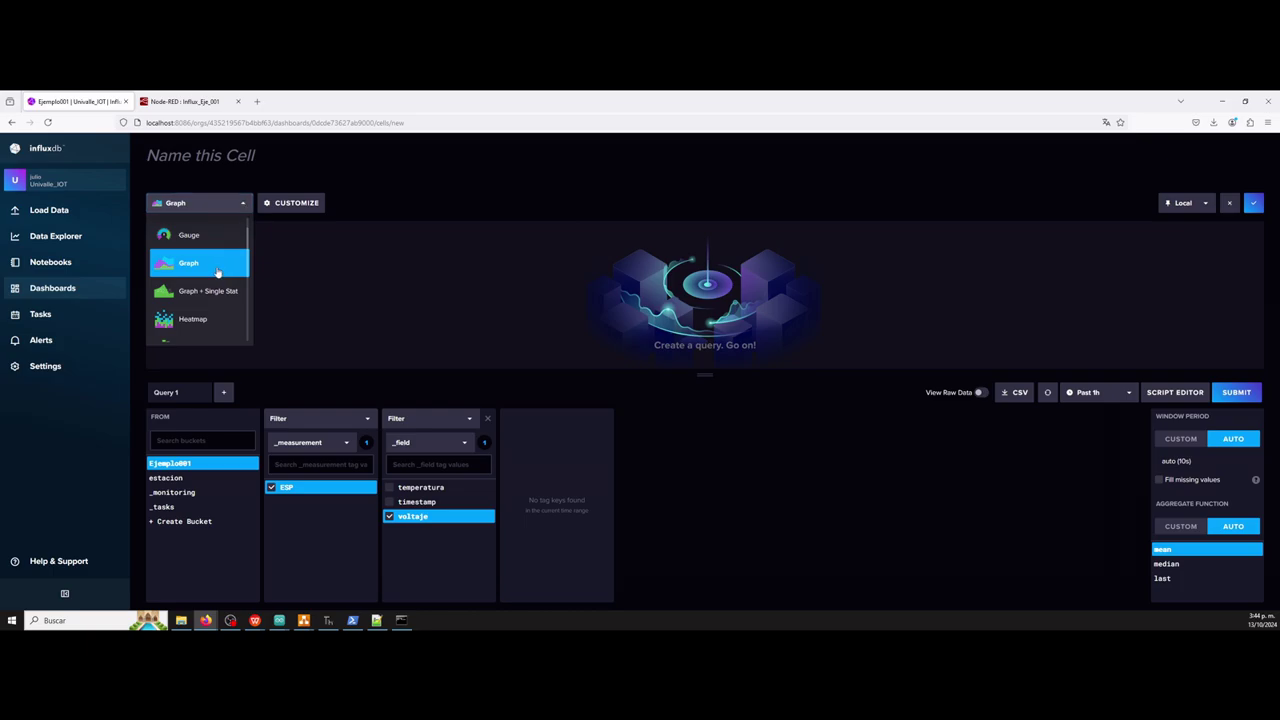
pyautogui.scroll(-4, 217, 272)
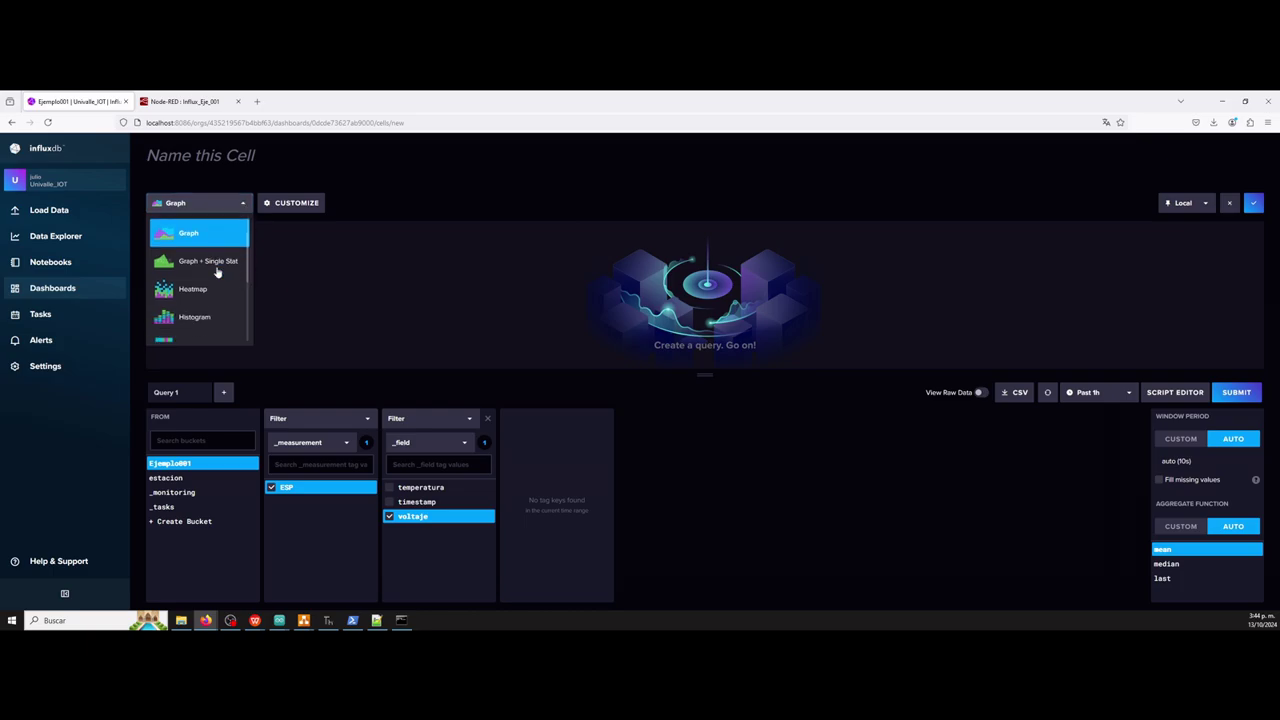
pyautogui.scroll(-1, 217, 272)
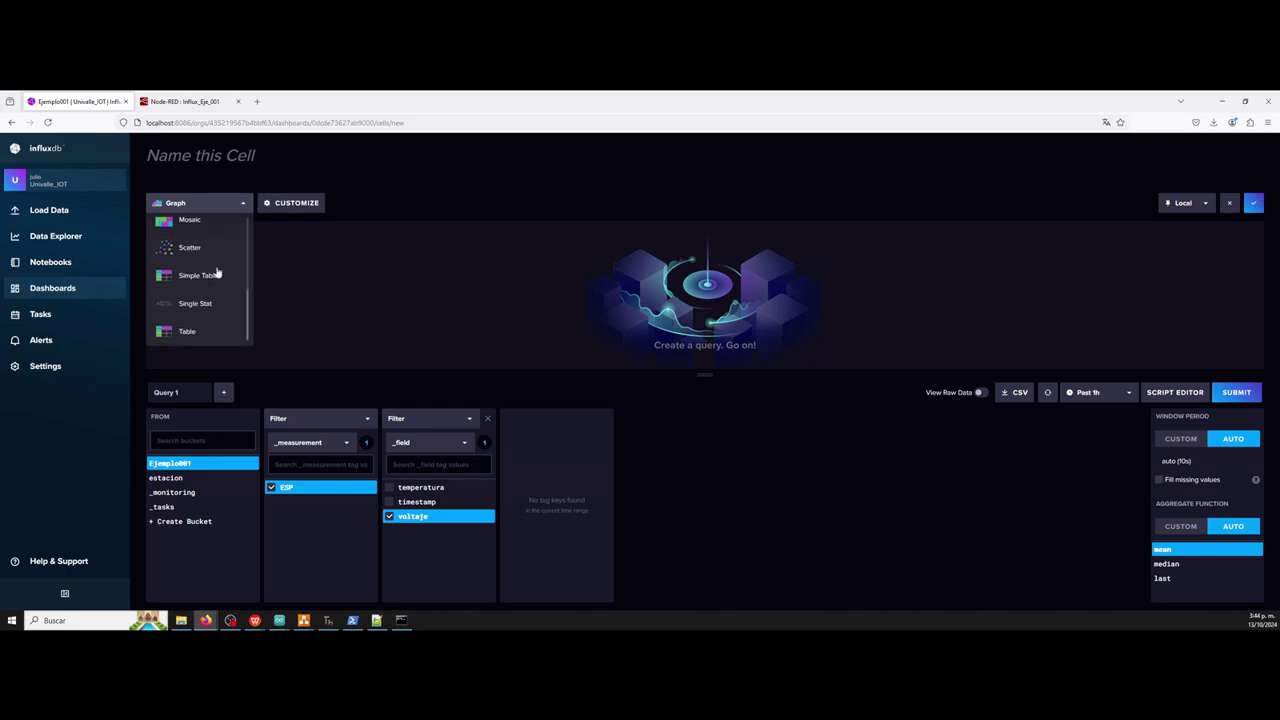
pyautogui.scroll(5, 217, 272)
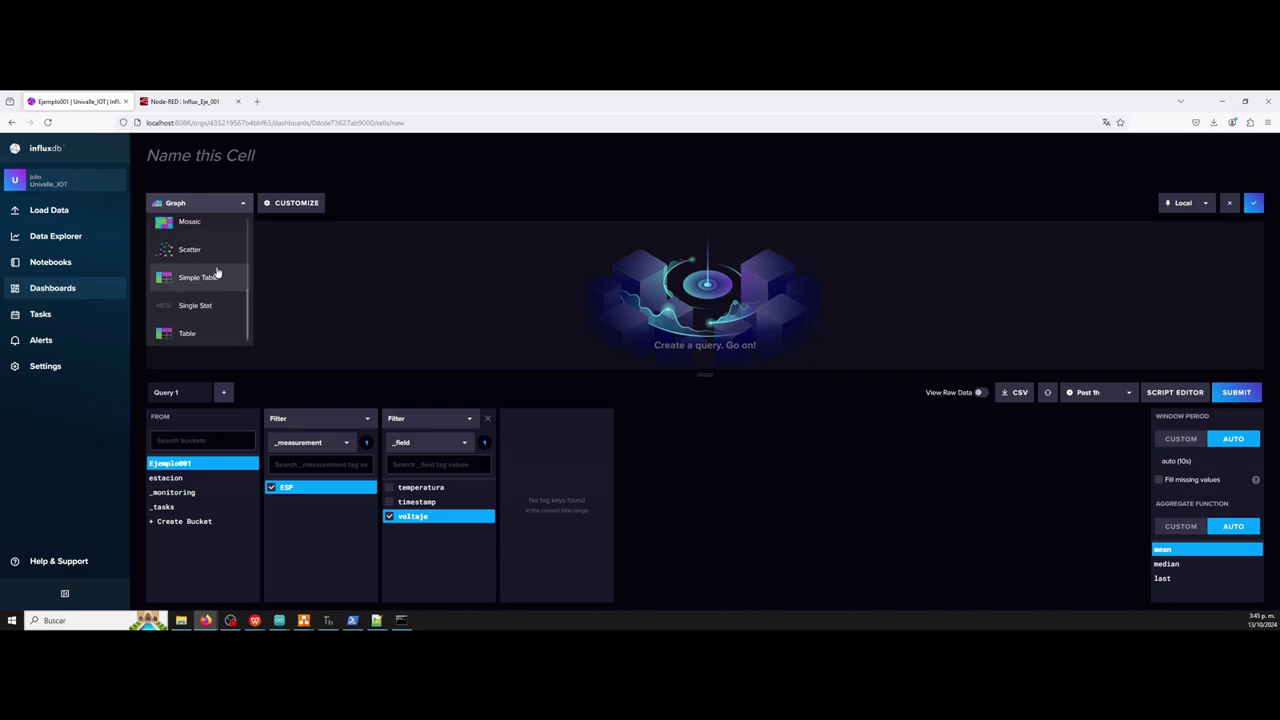
pyautogui.scroll(1, 217, 272)
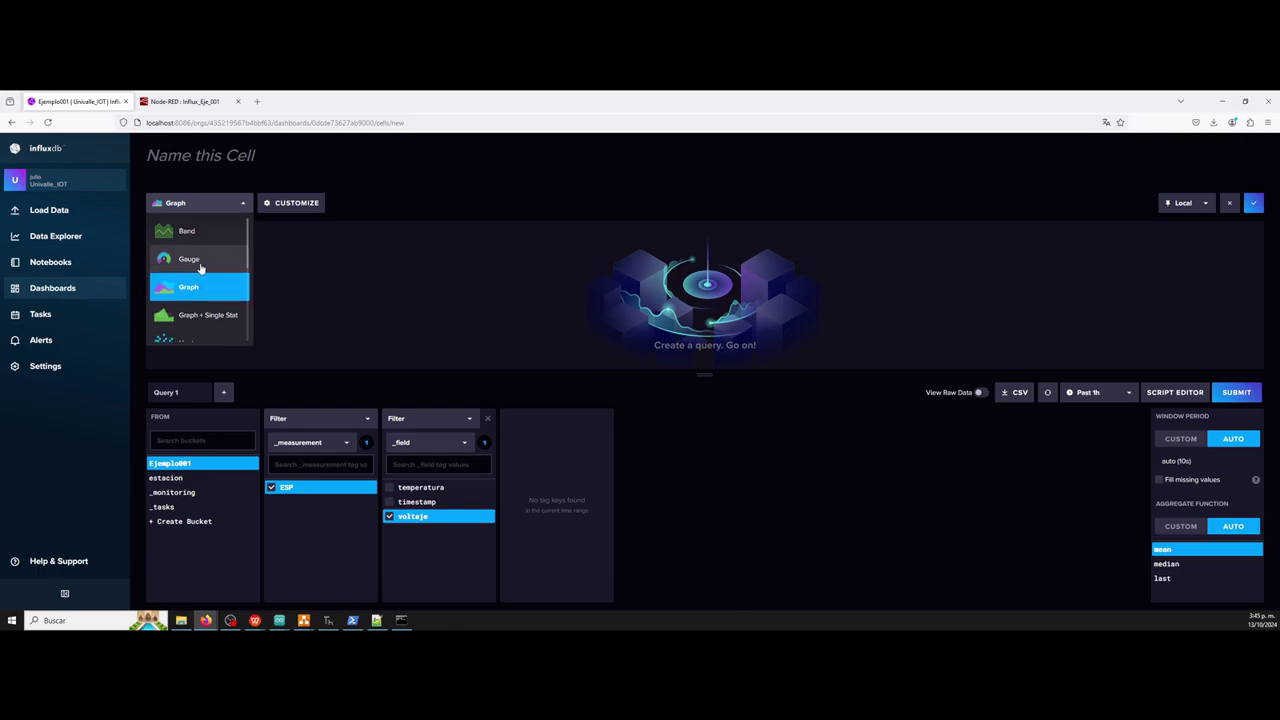
pyautogui.click(200, 262)
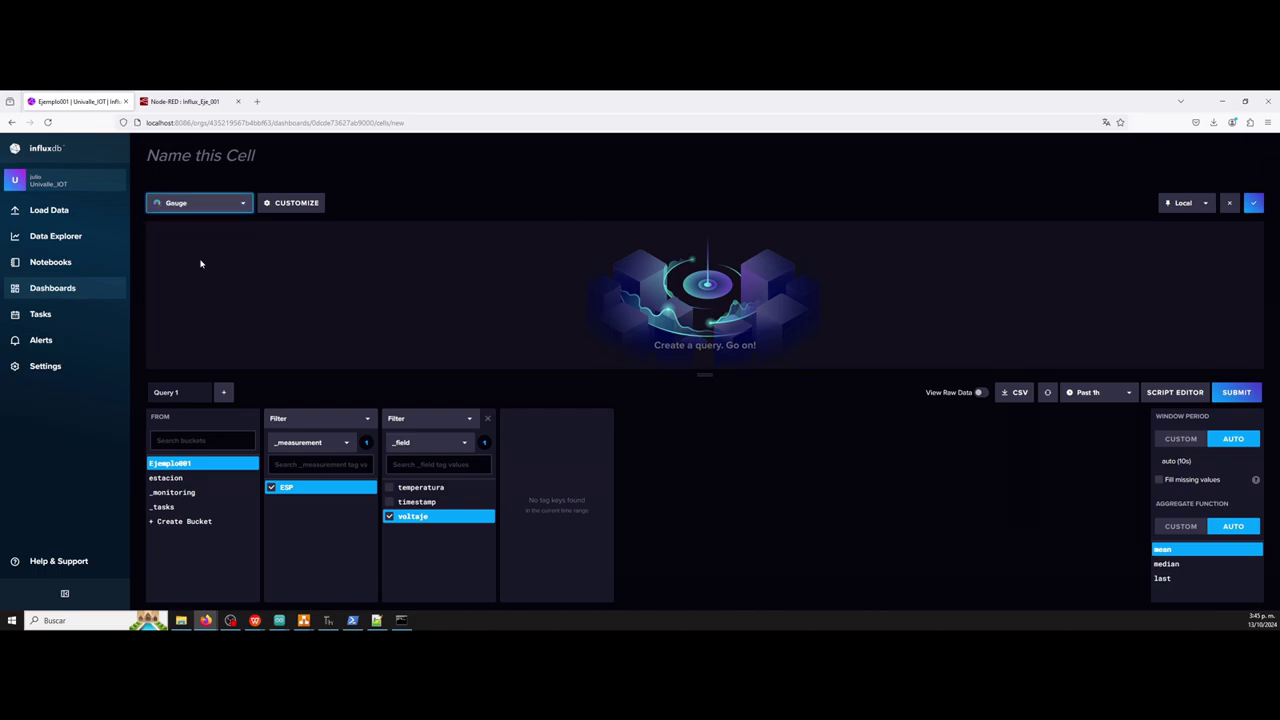
pyautogui.click(240, 208)
pyautogui.click(200, 275)
pyautogui.click(1237, 393)
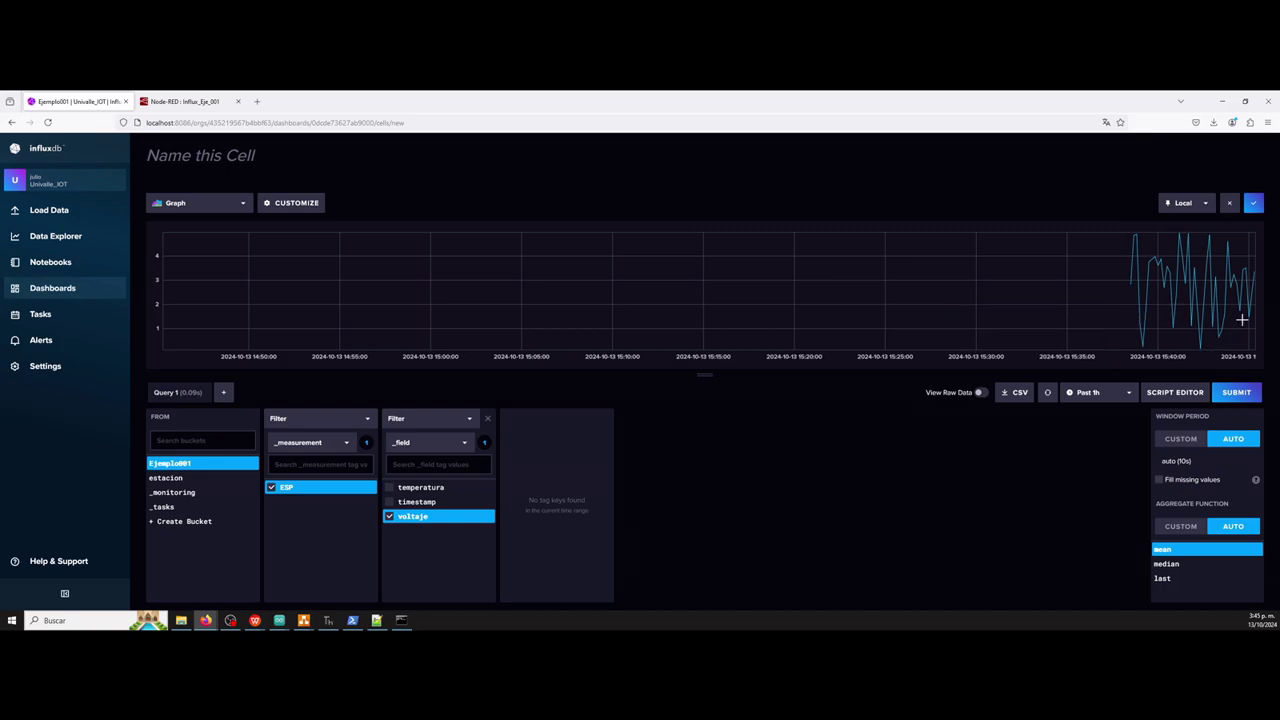
# Save the voltaje graph cell and drag it beside the gauge cell.
pyautogui.click(1254, 203)
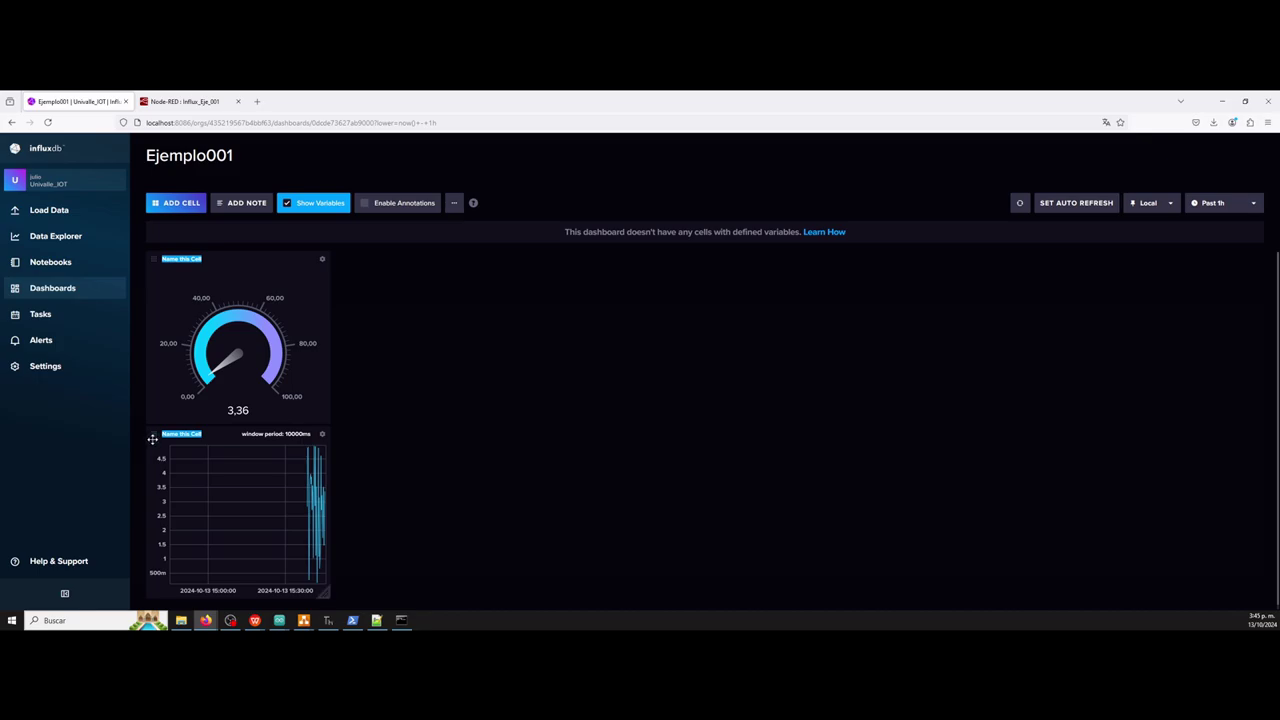
pyautogui.moveTo(153, 437); pyautogui.dragTo(348, 271)
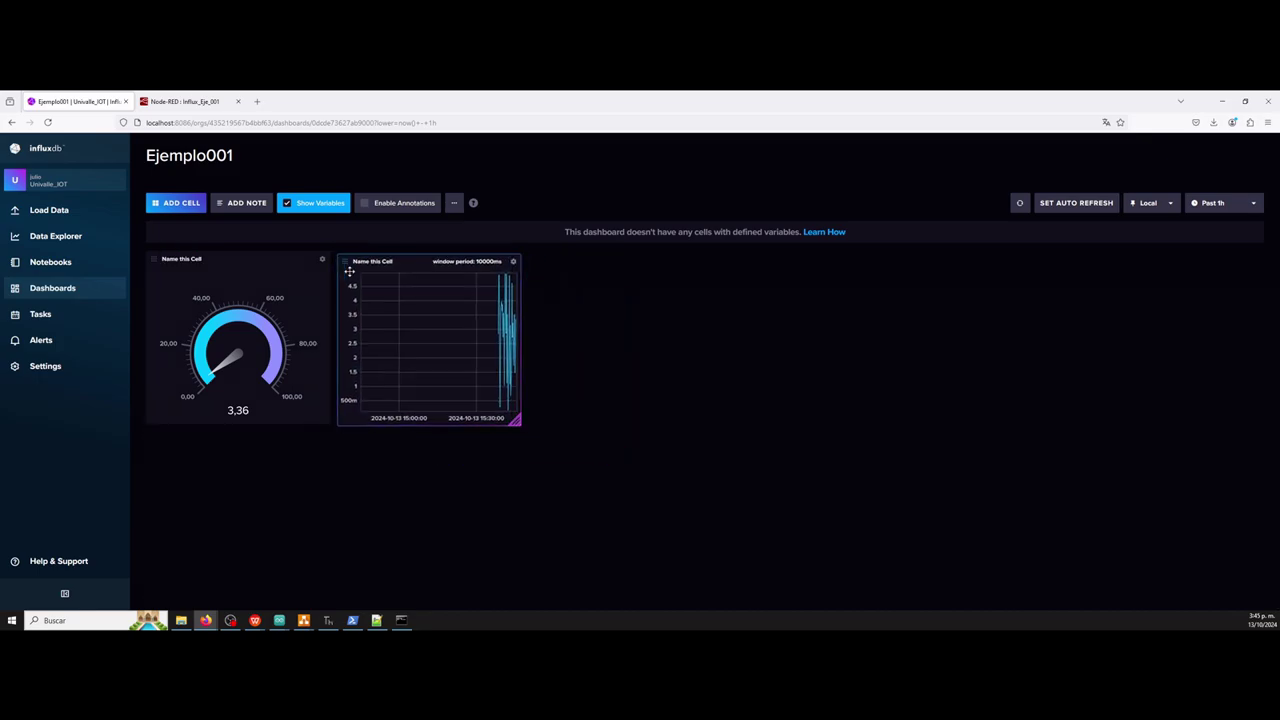
pyautogui.click(187, 261)
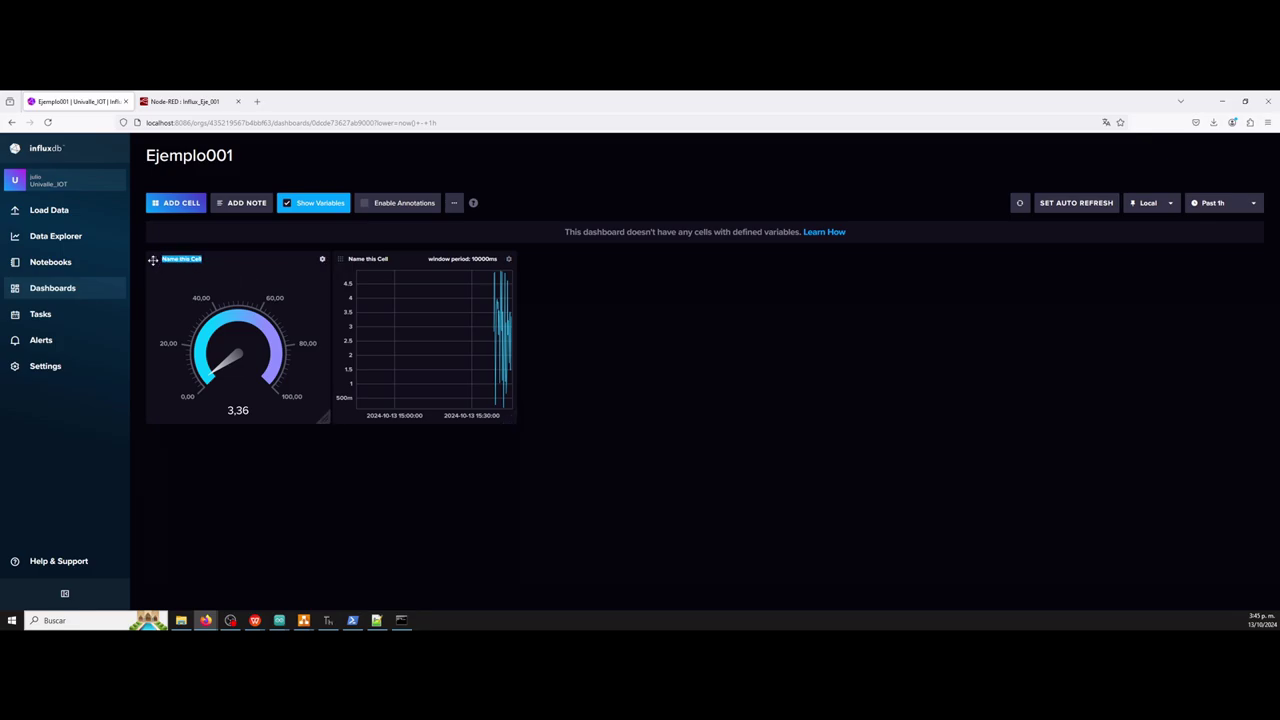
pyautogui.press('Return')
pyautogui.click(322, 259)
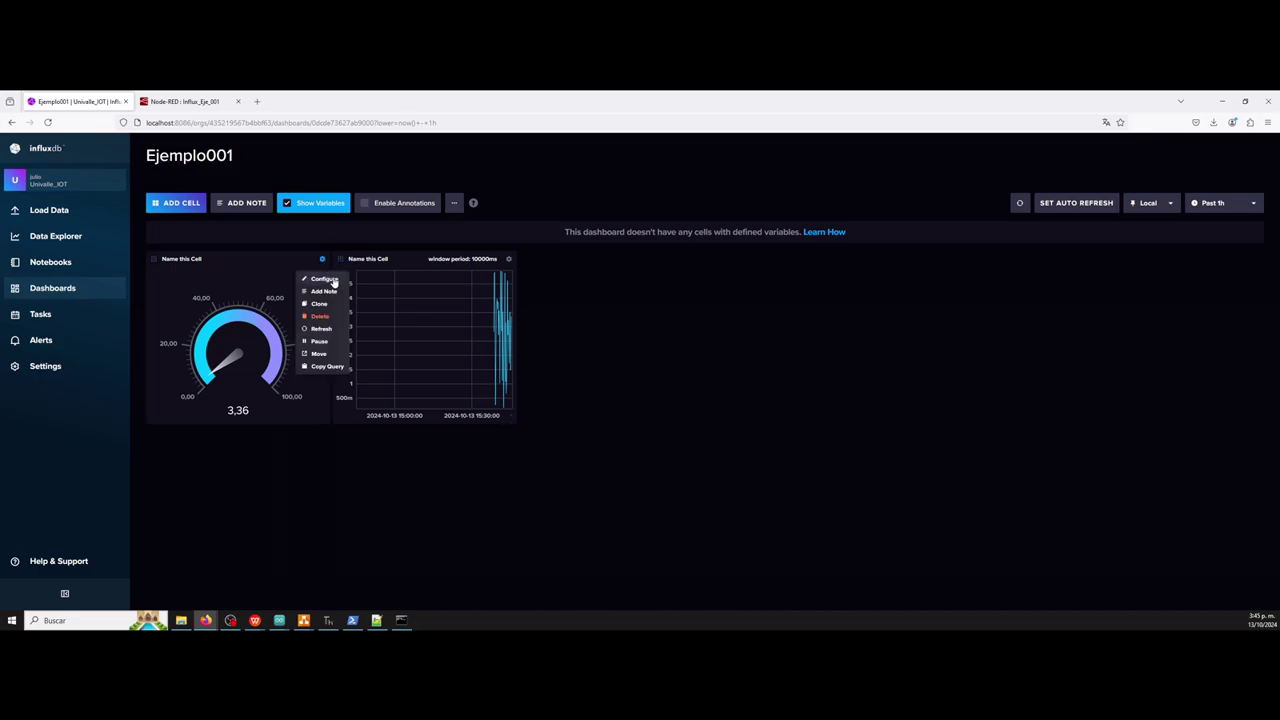
# Rename the gauge cell to Voltaje.
pyautogui.click(324, 279)
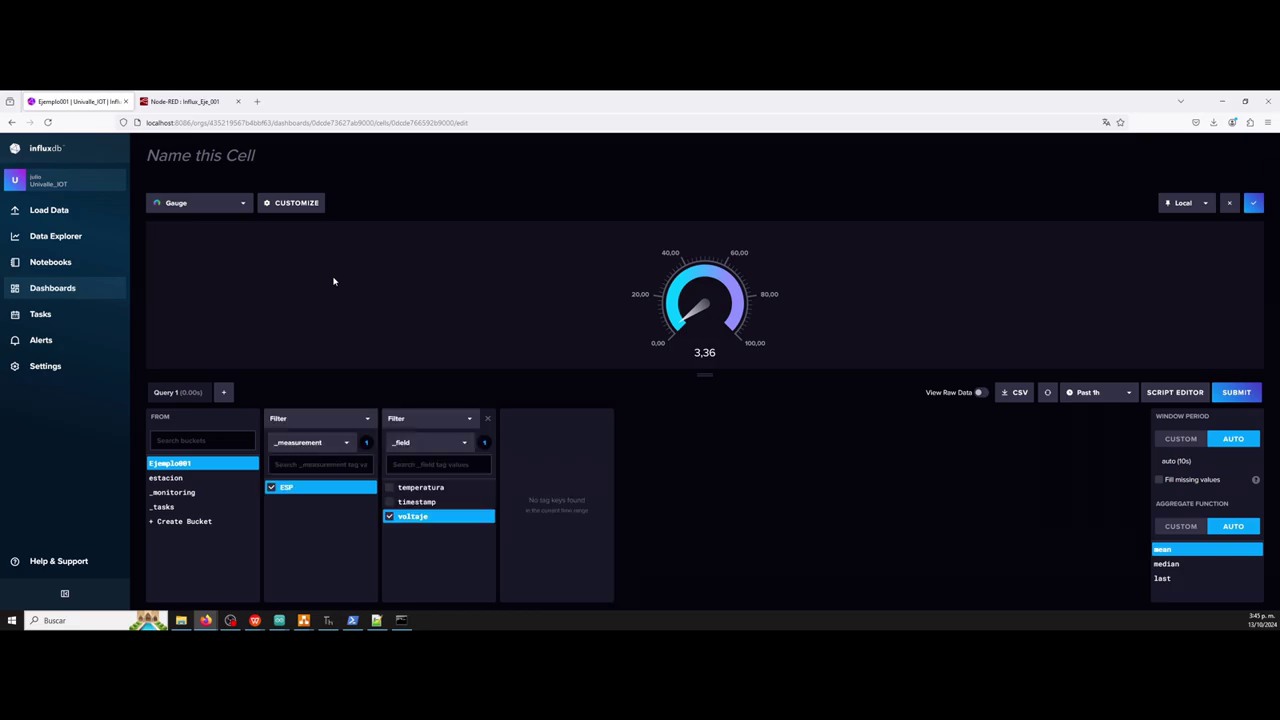
pyautogui.click(198, 155)
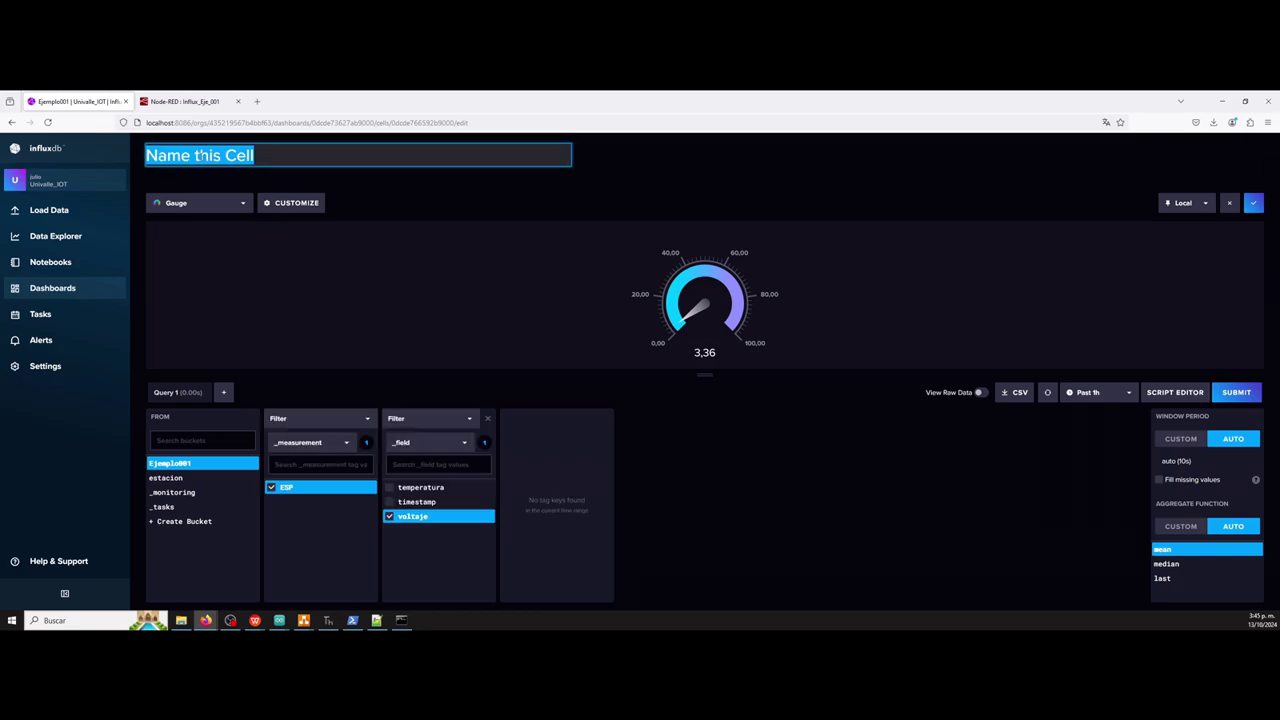
pyautogui.write('Voltaje')
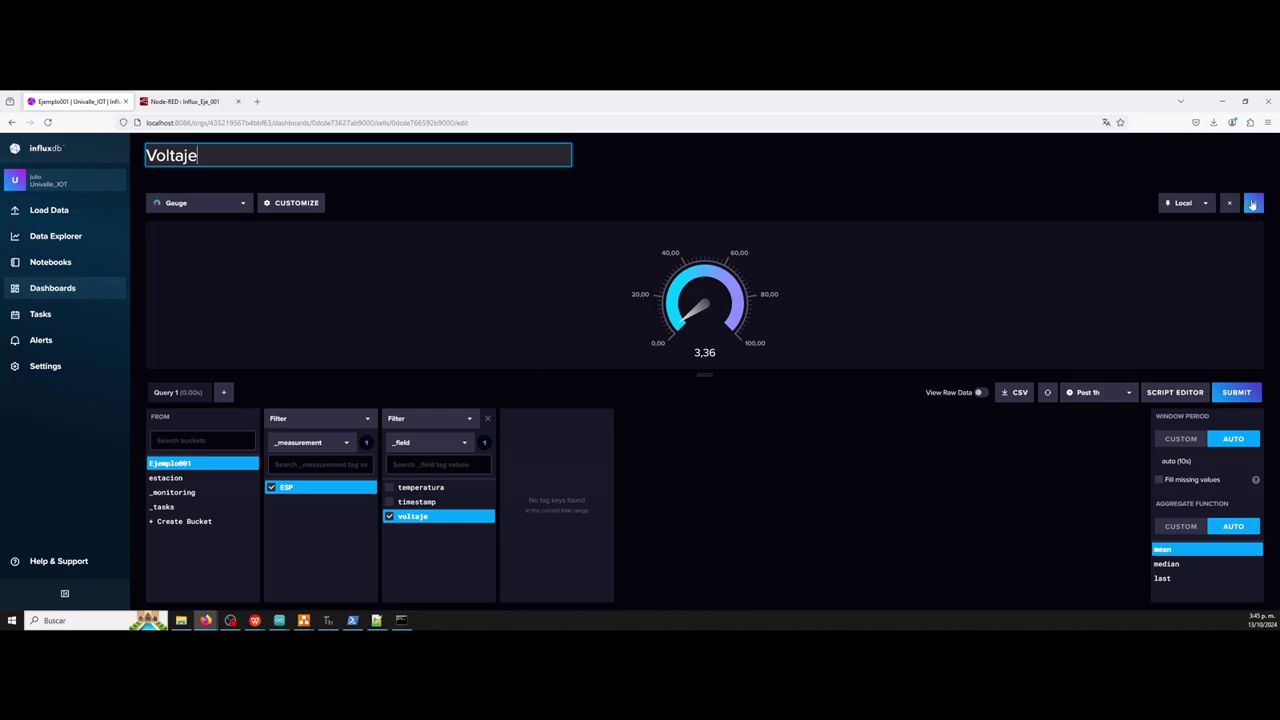
pyautogui.click(297, 204)
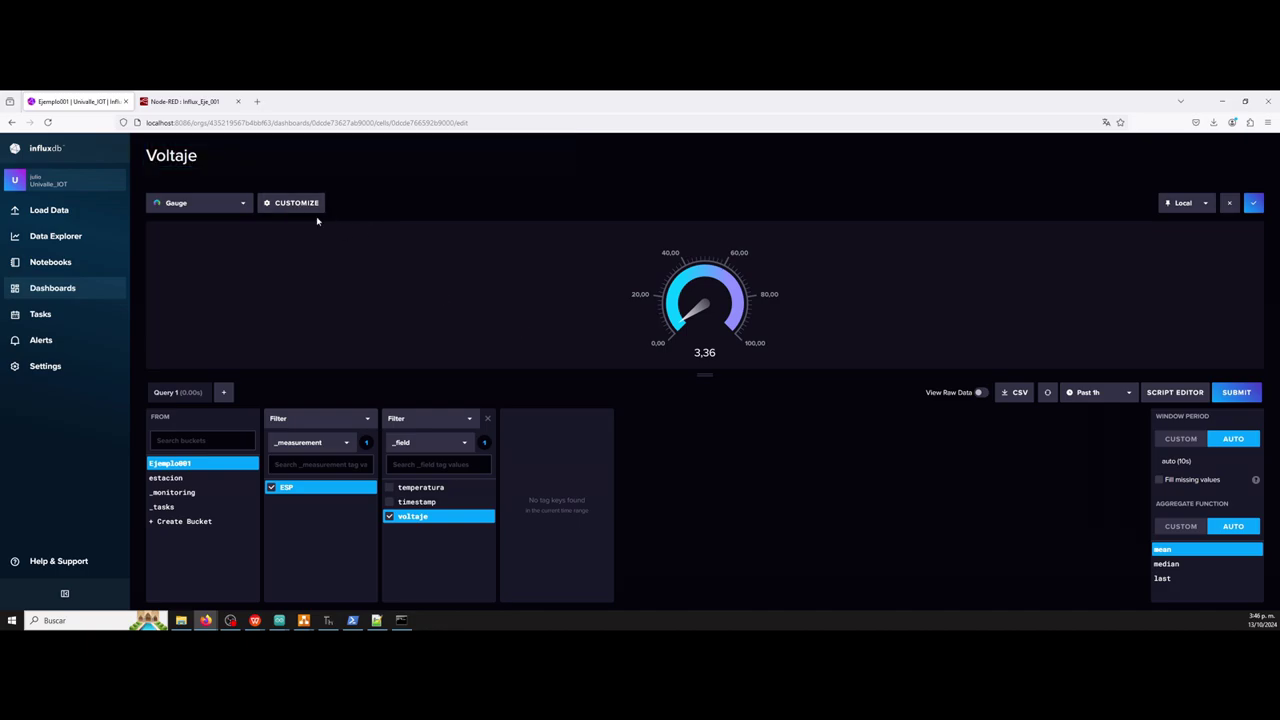
# Set the gauge's maximum from 100 to 5 and save the cell.
pyautogui.click(283, 204)
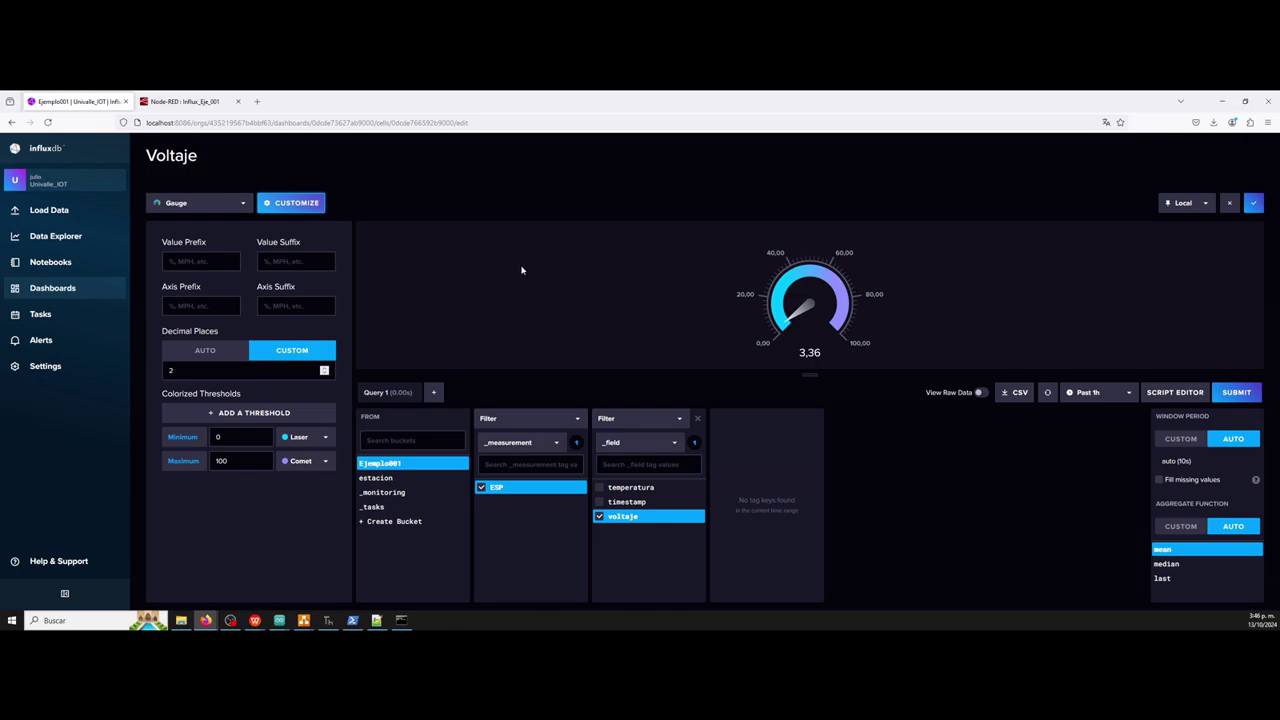
pyautogui.click(248, 460)
pyautogui.doubleClick(248, 460)
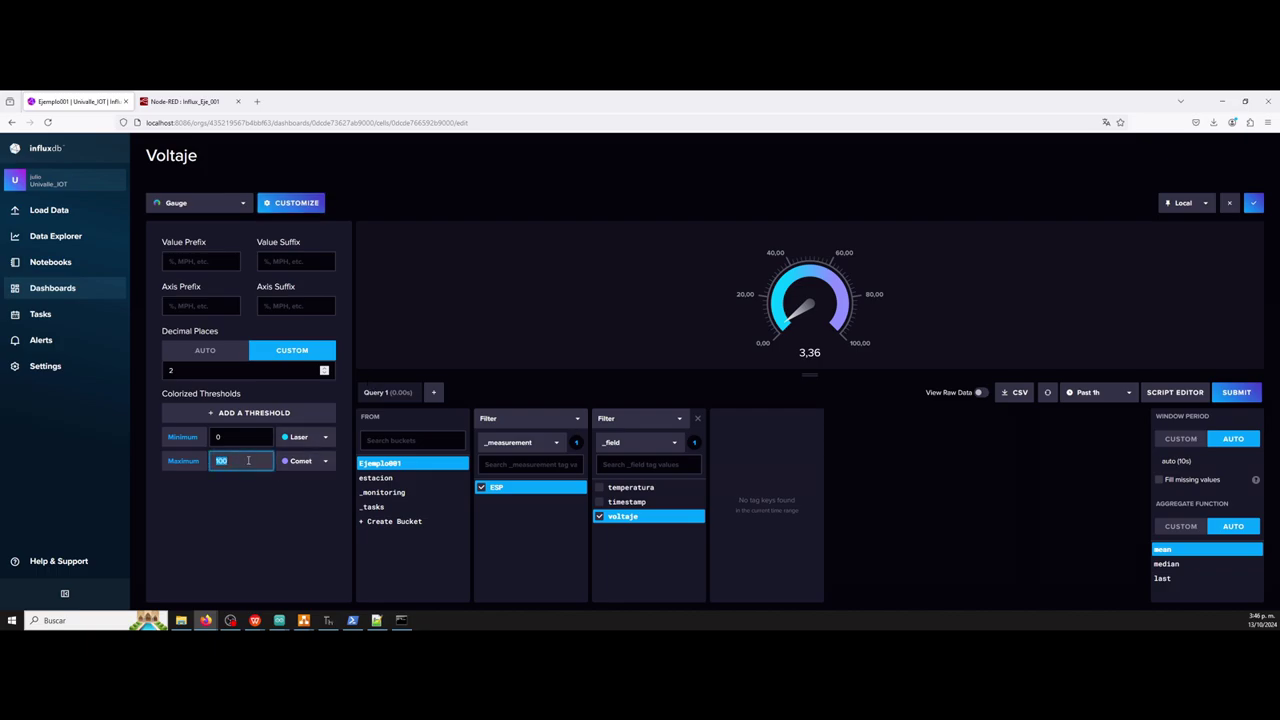
pyautogui.write('5')
pyautogui.click(936, 503)
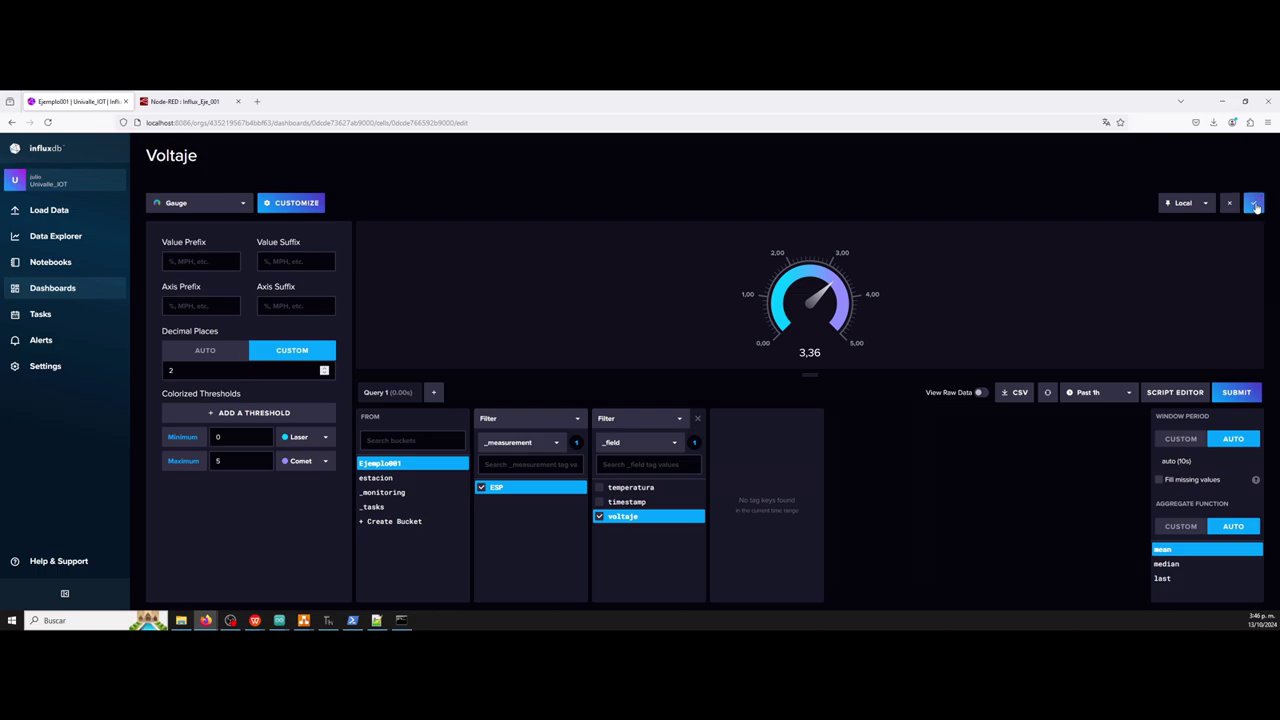
pyautogui.click(1256, 205)
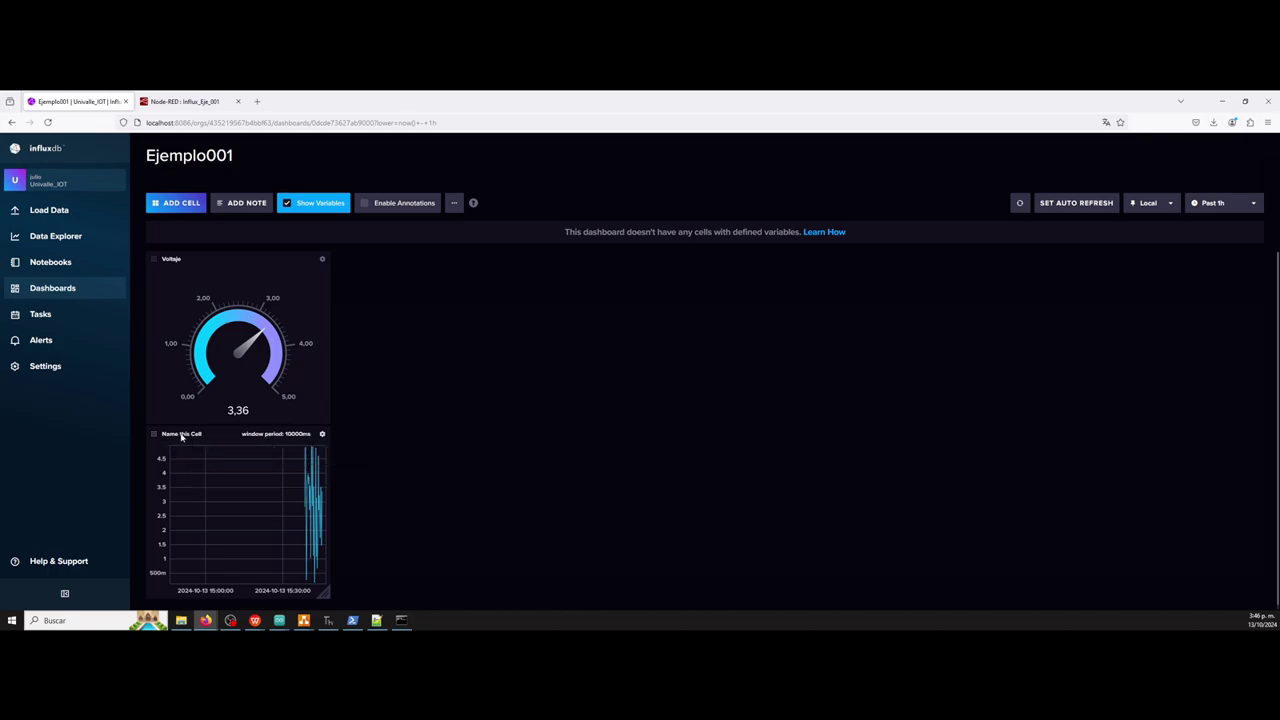
# Open the graph cell's editor from its options menu.
pyautogui.moveTo(181, 436)
pyautogui.mouseDown()
pyautogui.moveTo(263, 523)
pyautogui.moveTo(220, 443)
pyautogui.mouseUp()
pyautogui.click(145, 443)
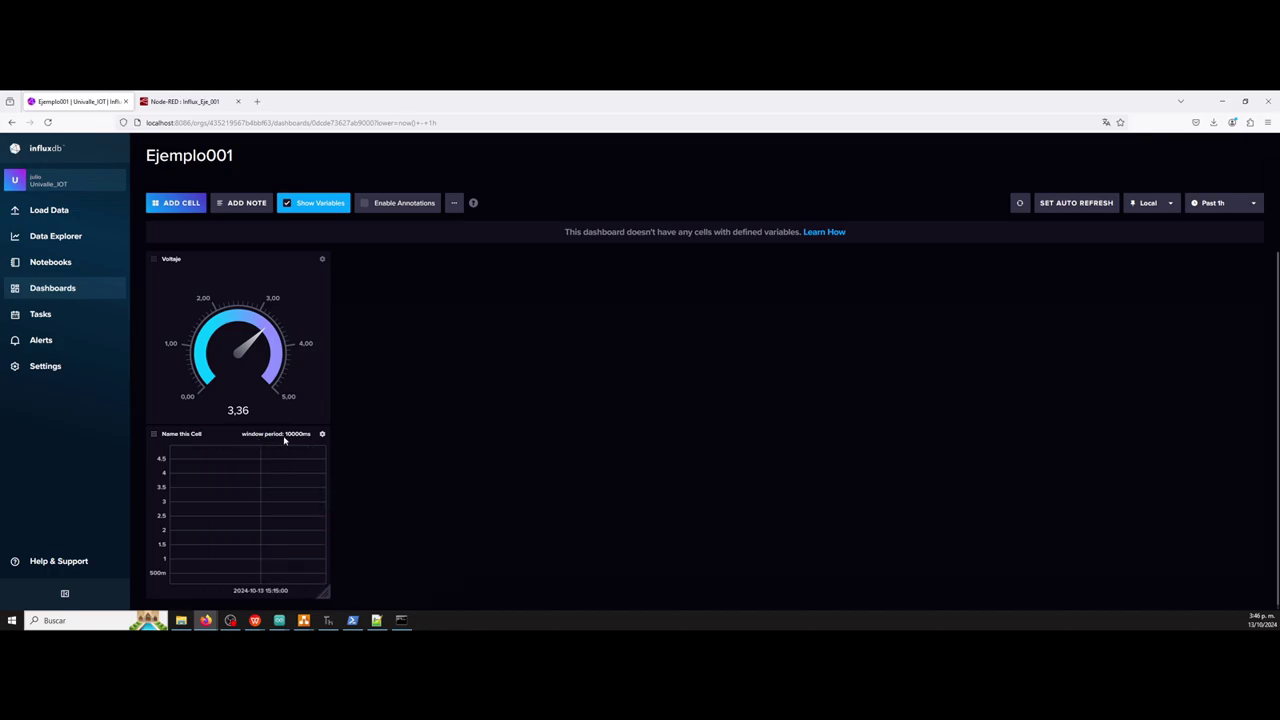
pyautogui.doubleClick(172, 437)
pyautogui.click(322, 434)
pyautogui.click(324, 453)
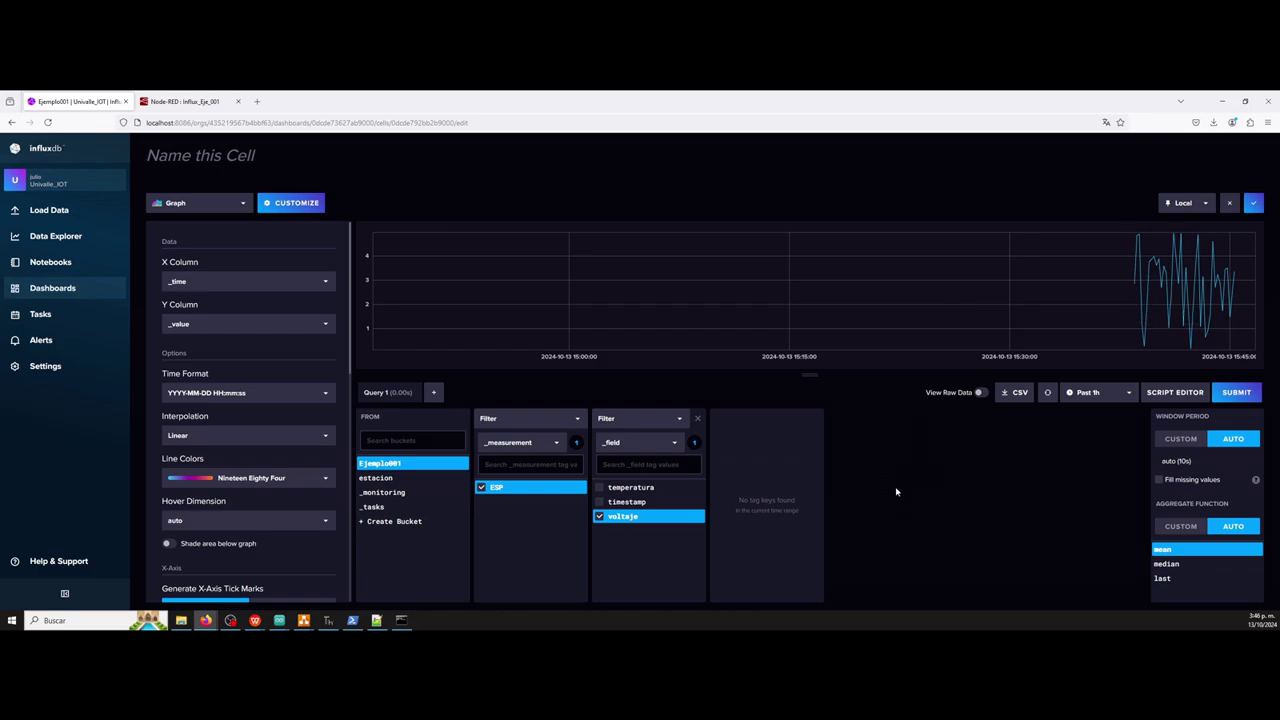
# Swap voltaje for temperatura in the query, save, and place the cell beside Voltaje.
pyautogui.click(600, 487)
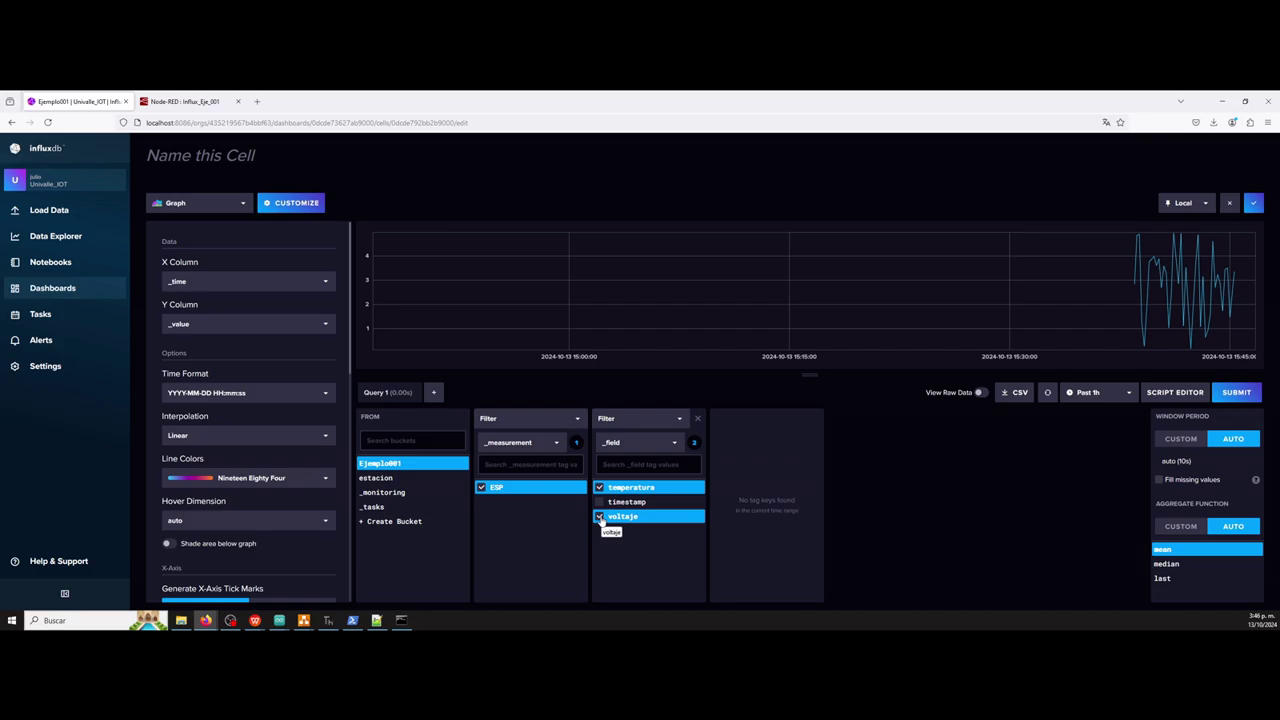
pyautogui.click(600, 517)
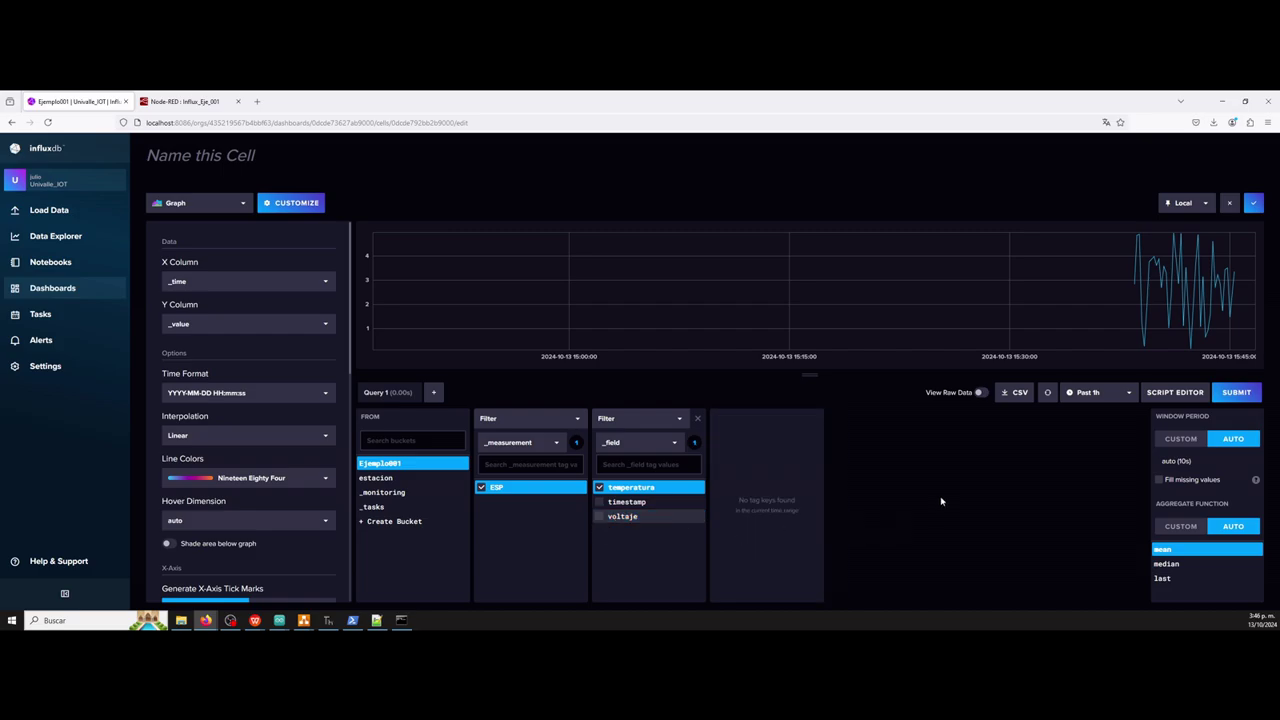
pyautogui.click(1254, 204)
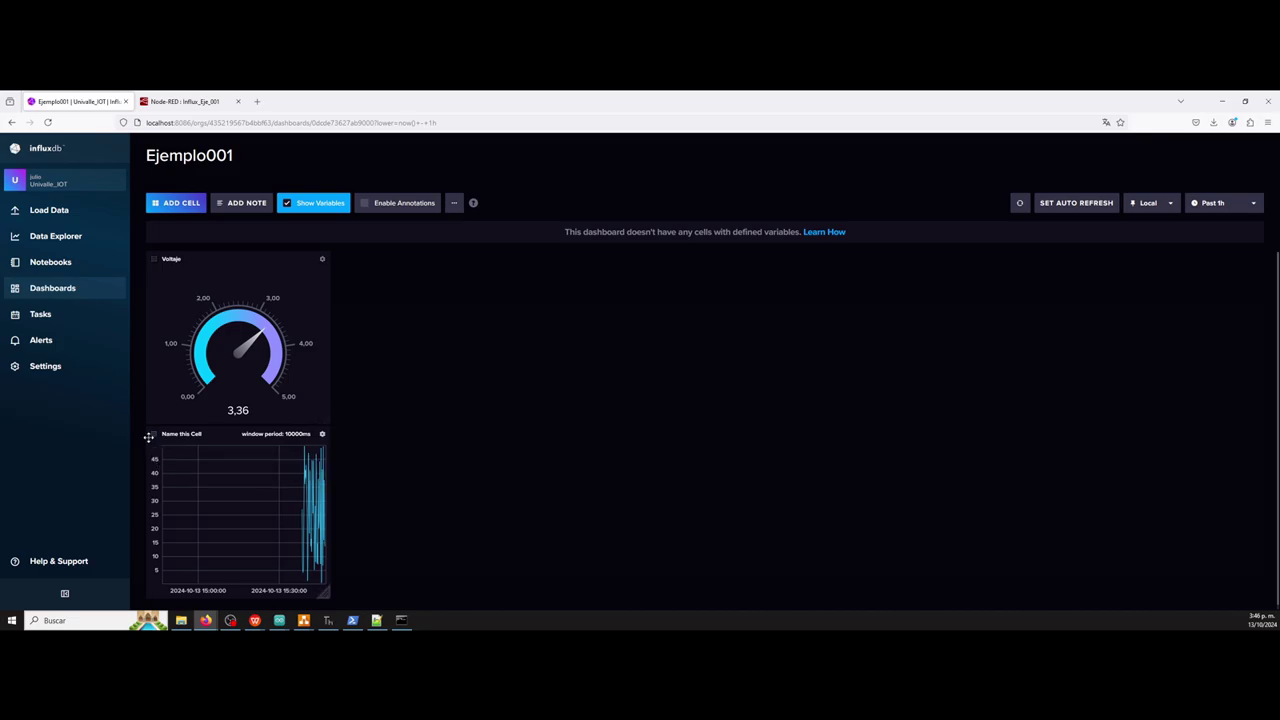
pyautogui.moveTo(150, 437); pyautogui.dragTo(379, 273)
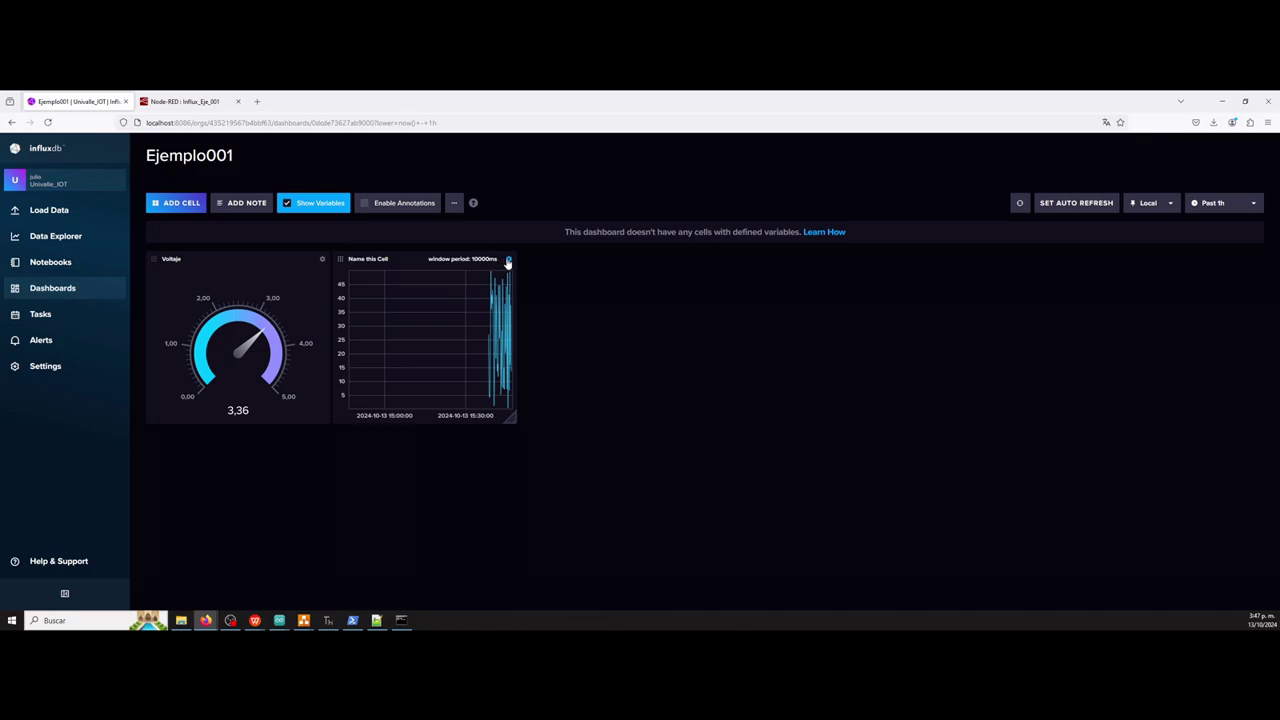
# Set the graph cell's Y axis label to Temperatura.
pyautogui.click(508, 259)
pyautogui.click(507, 281)
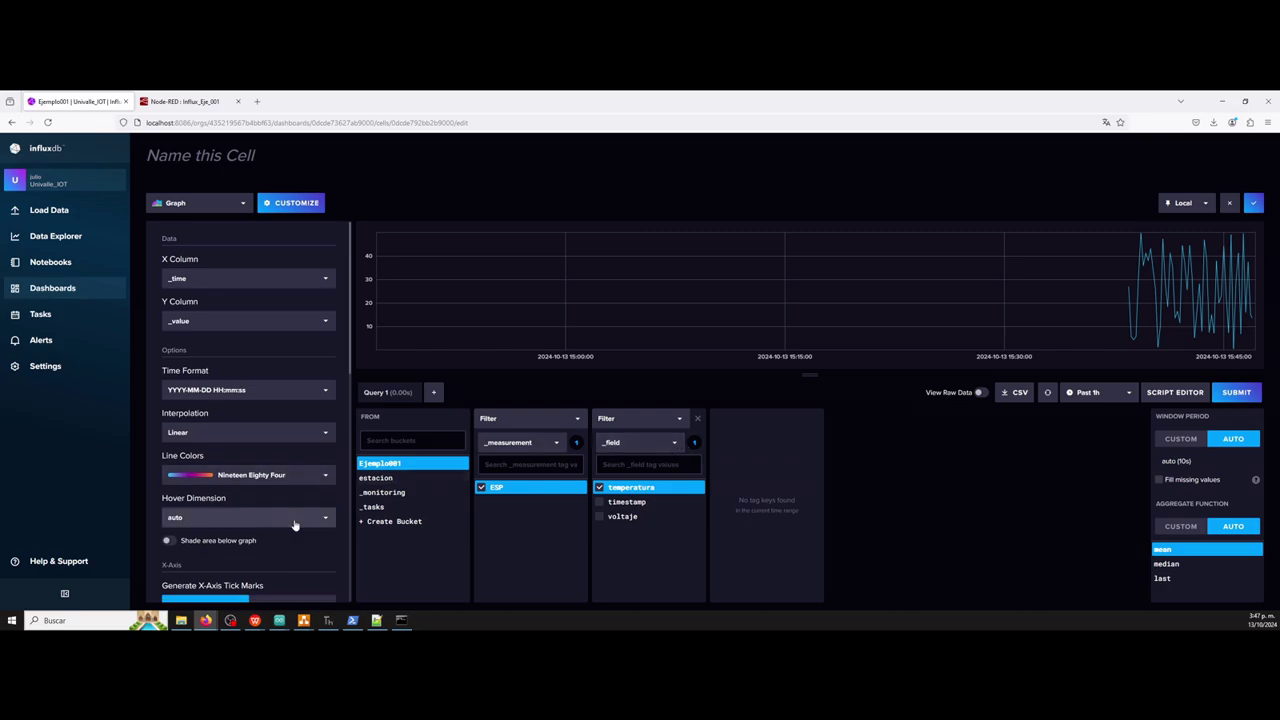
pyautogui.scroll(-5, 294, 525)
pyautogui.scroll(-3, 314, 500)
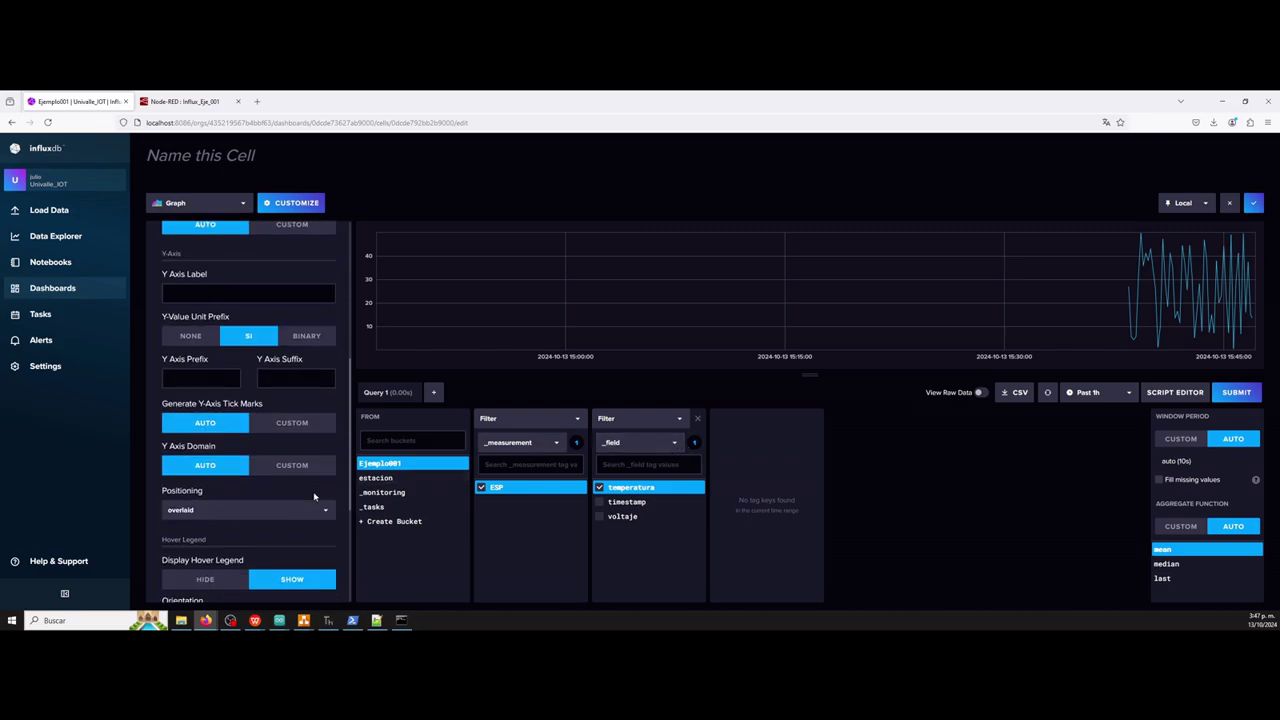
pyautogui.scroll(3, 314, 491)
pyautogui.scroll(1, 211, 453)
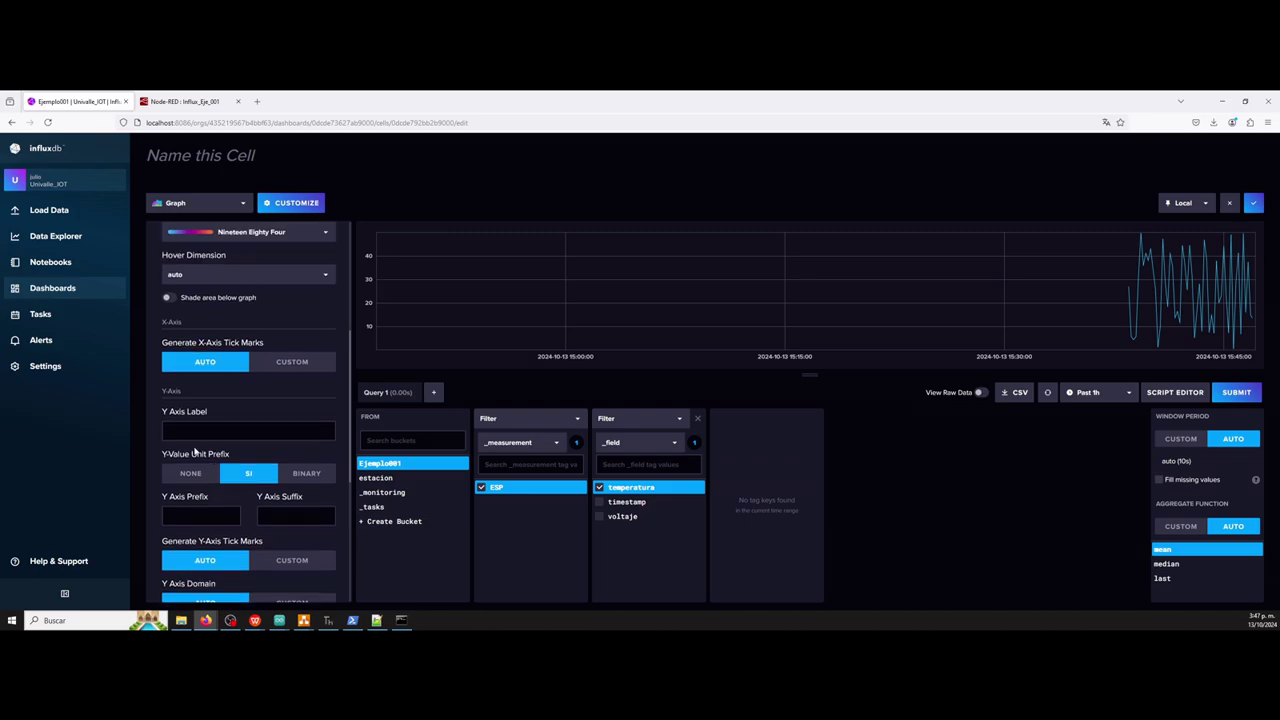
pyautogui.click(200, 437)
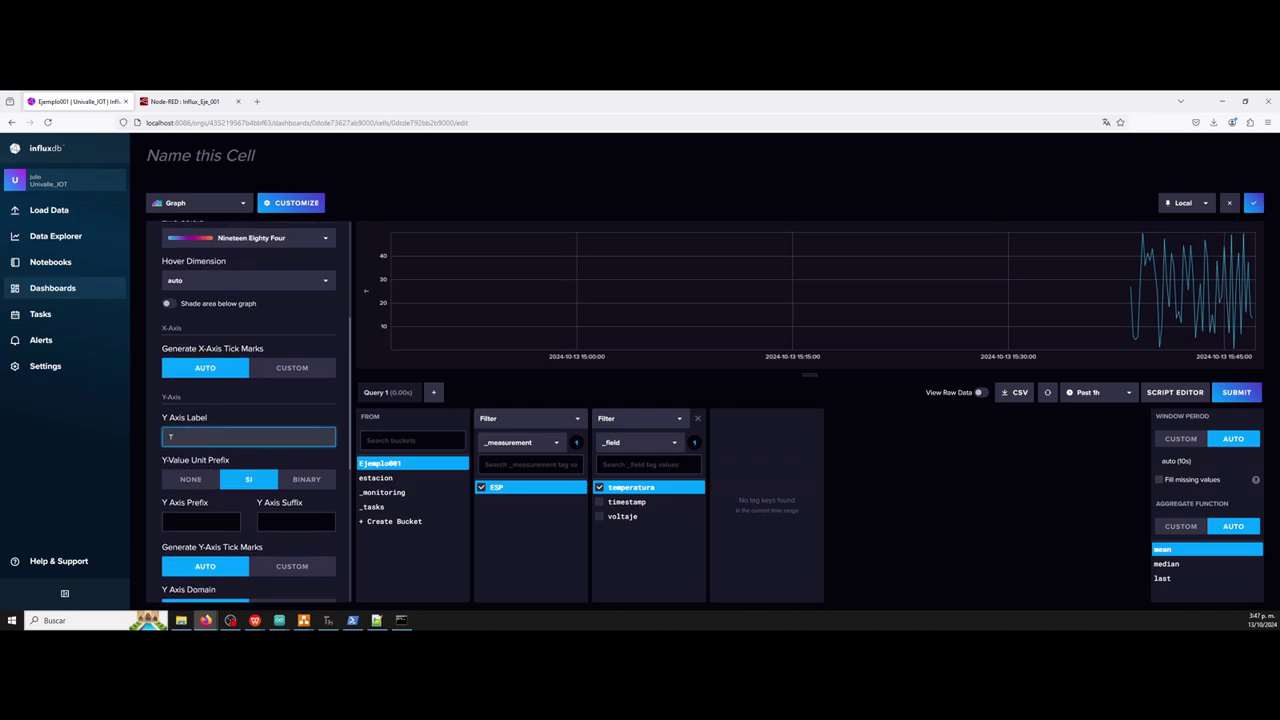
pyautogui.write('Temperatura')
pyautogui.click(296, 411)
pyautogui.scroll(-2, 292, 470)
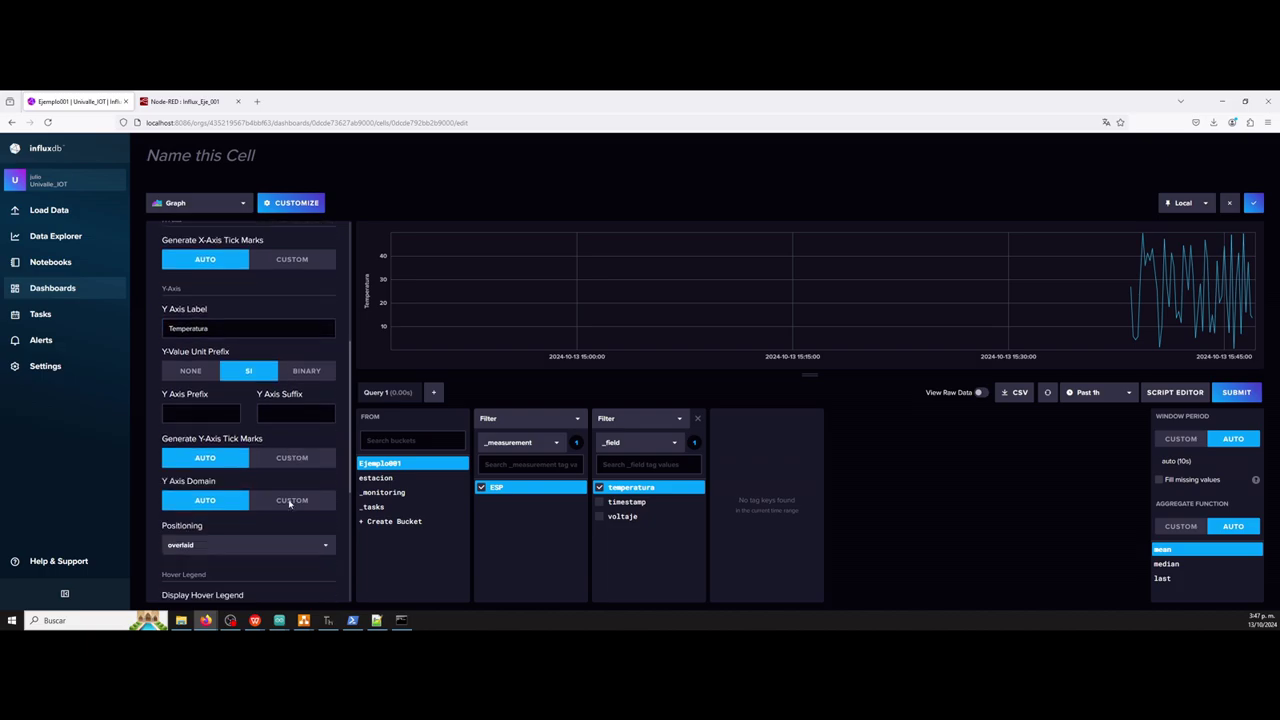
pyautogui.scroll(-2, 289, 505)
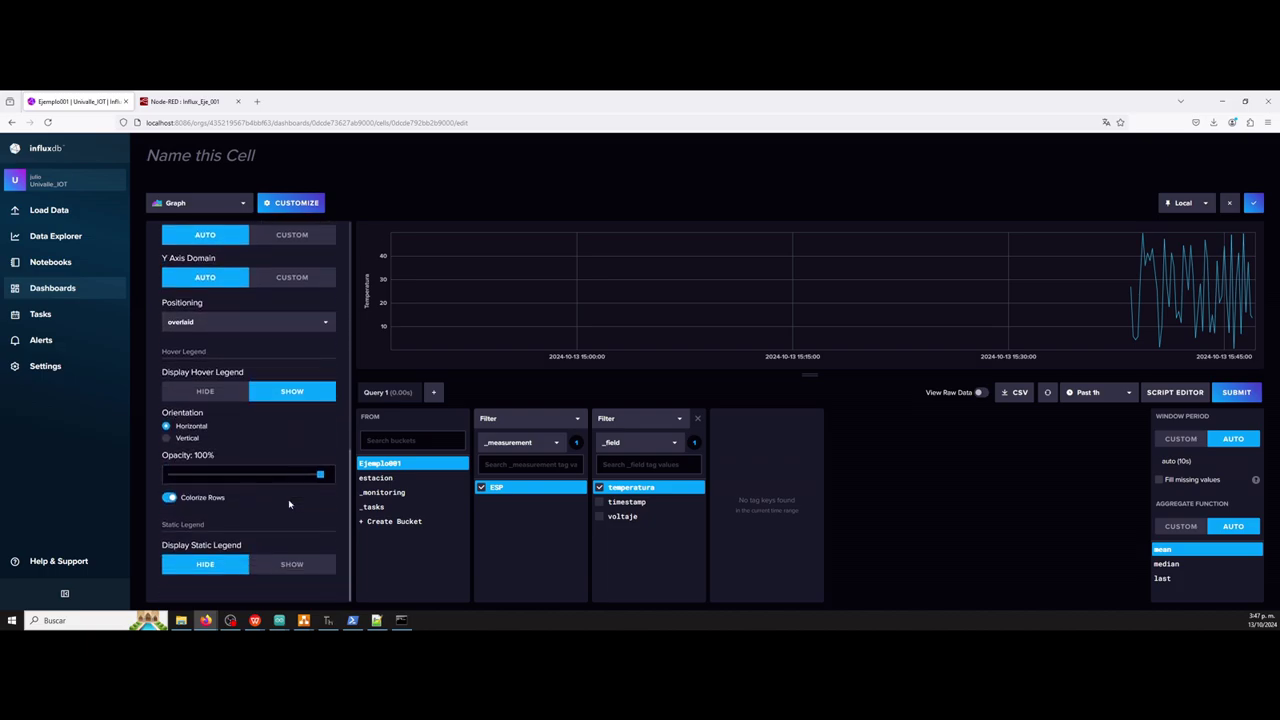
pyautogui.scroll(5, 289, 504)
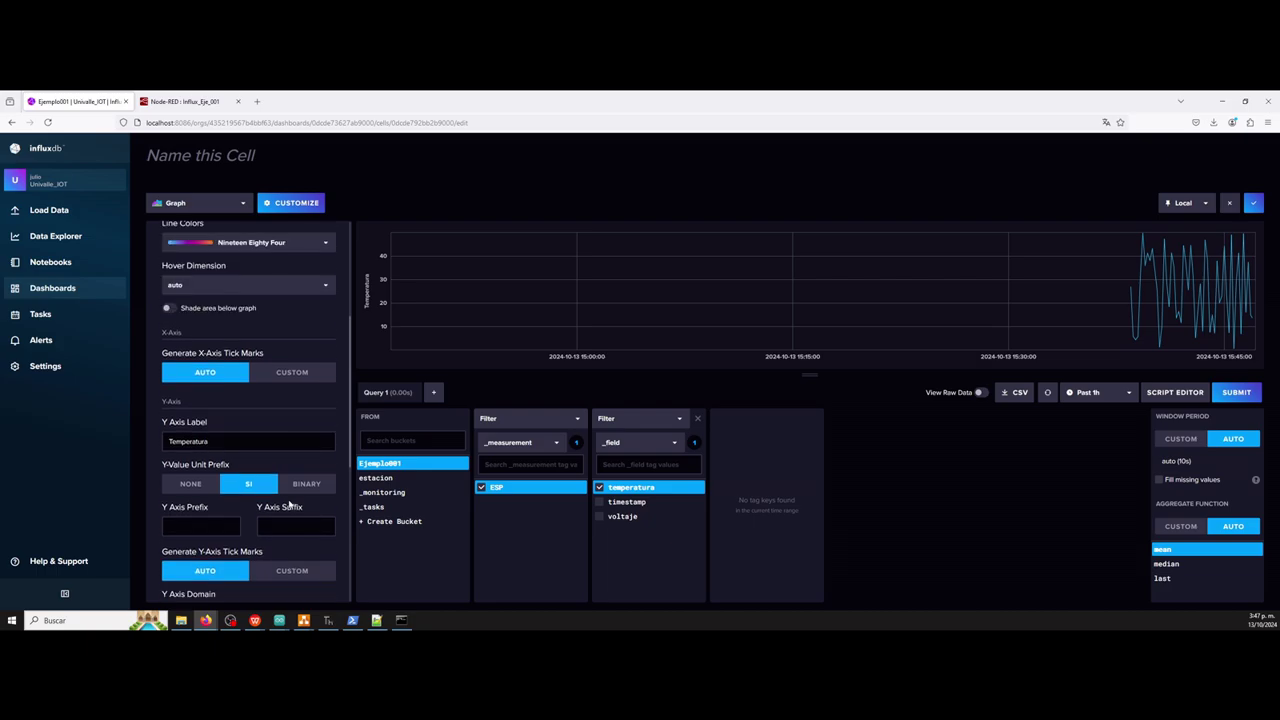
pyautogui.scroll(2, 288, 504)
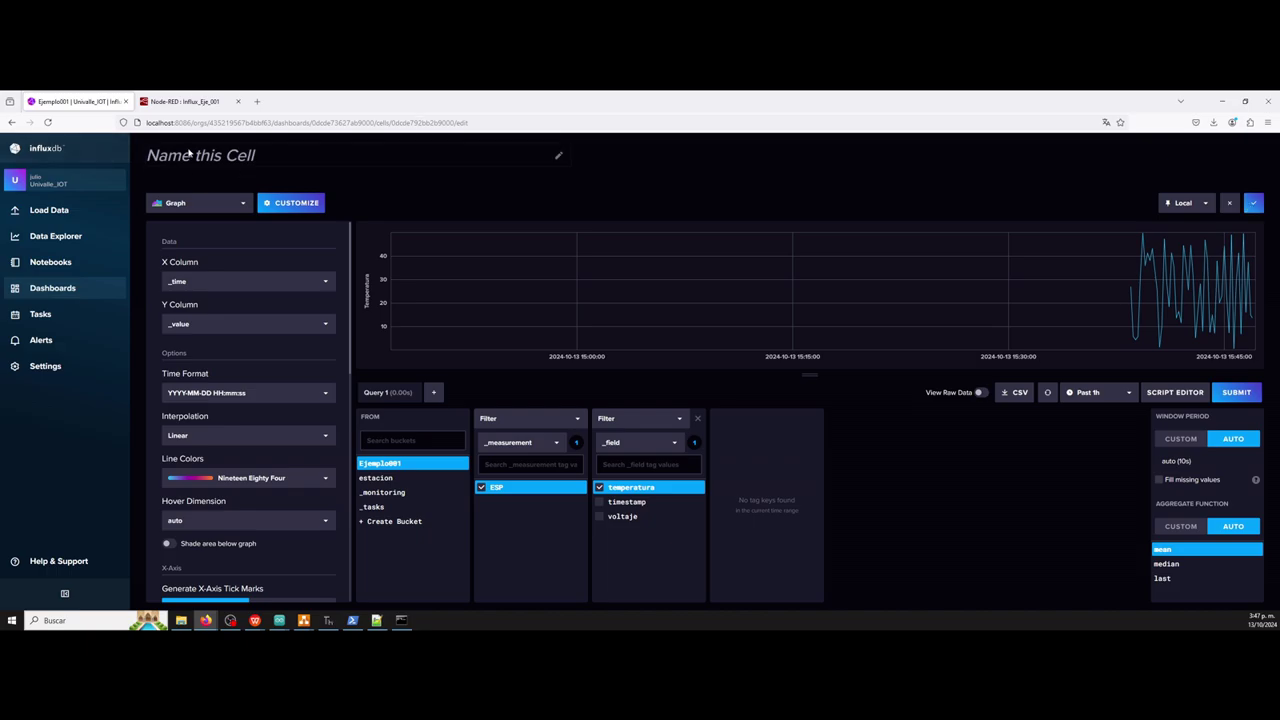
# Title the cell Temperatura and save it to the dashboard.
pyautogui.click(217, 157)
pyautogui.write('T')
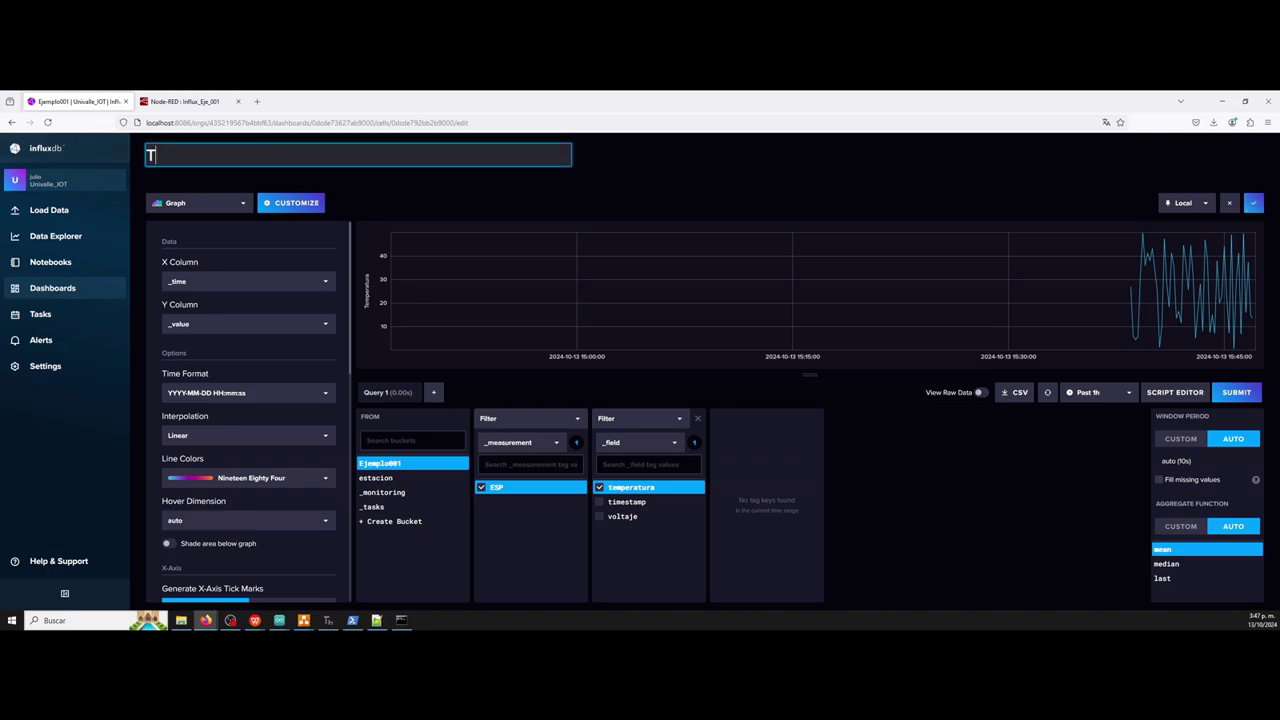
pyautogui.write('emperatura')
pyautogui.click(1255, 206)
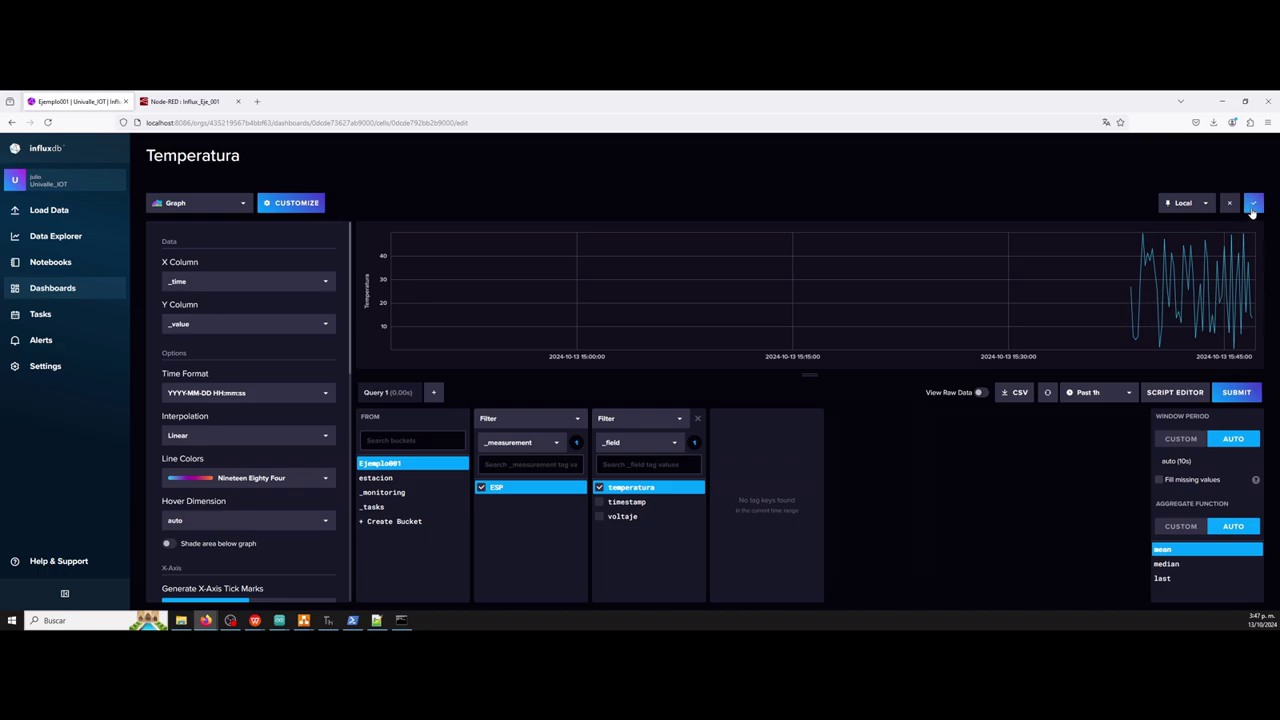
pyautogui.click(1253, 207)
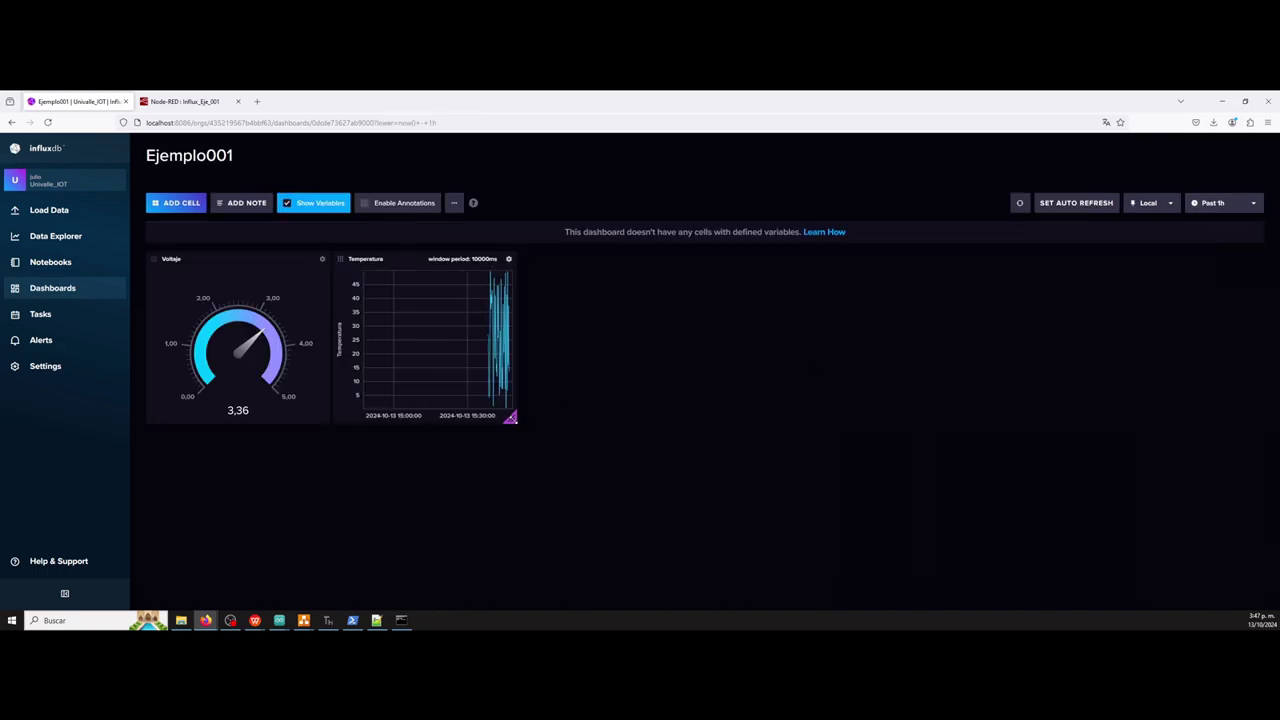
# Stretch the Temperatura graph to the dashboard's right edge, then add a new cell.
pyautogui.moveTo(510, 416); pyautogui.dragTo(1246, 412)
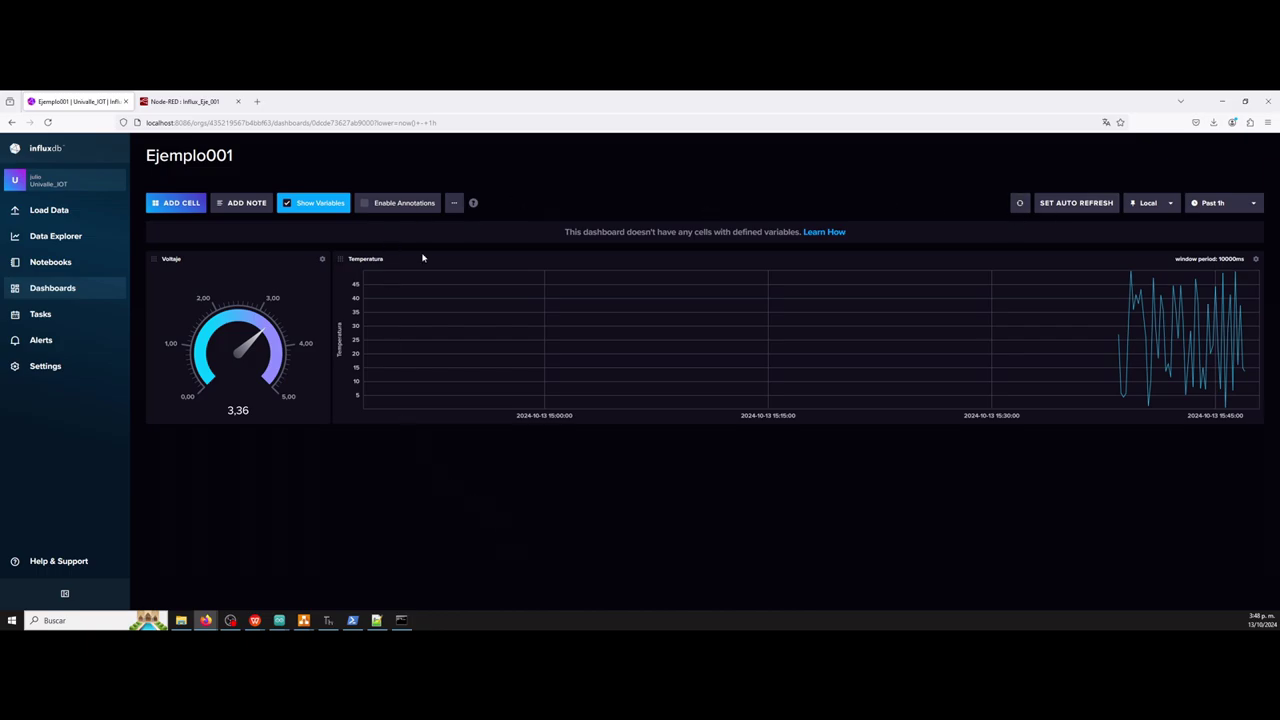
pyautogui.click(176, 204)
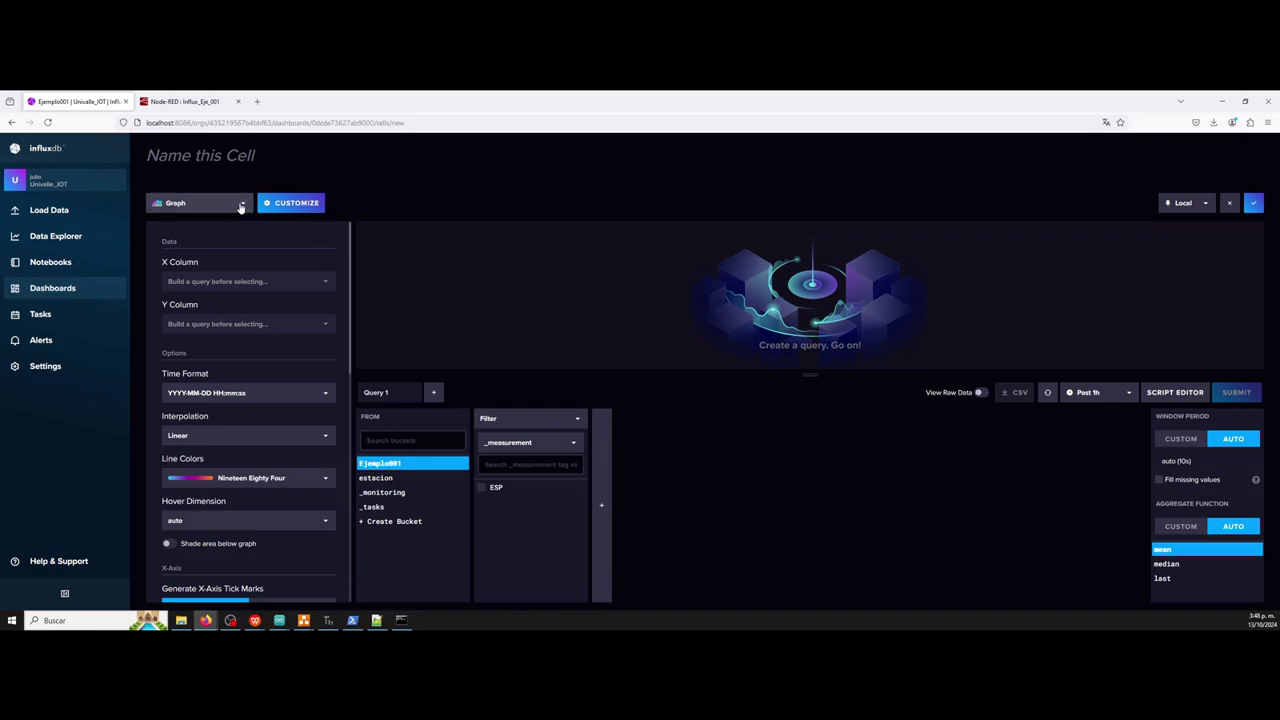
# Make the new cell a Single Stat querying Ejemplo001 > ESP > timestamp.
pyautogui.click(240, 205)
pyautogui.scroll(-2, 213, 289)
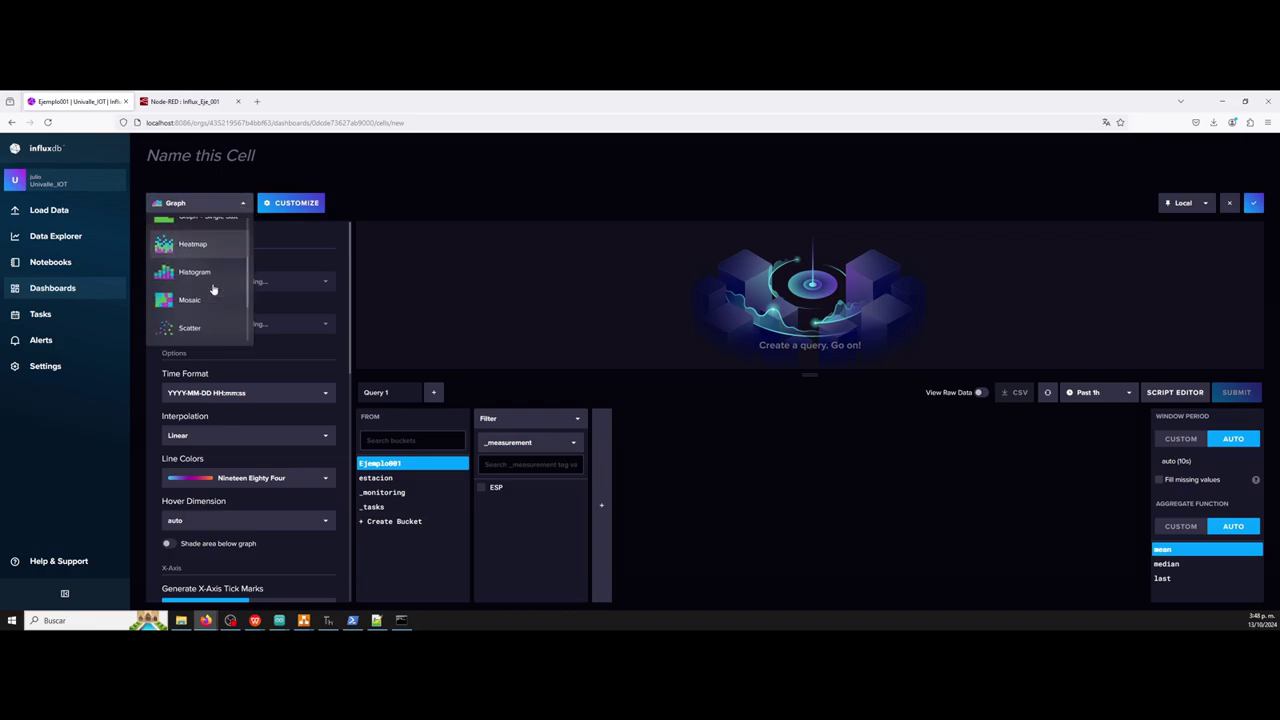
pyautogui.scroll(3, 213, 289)
pyautogui.scroll(-5, 213, 289)
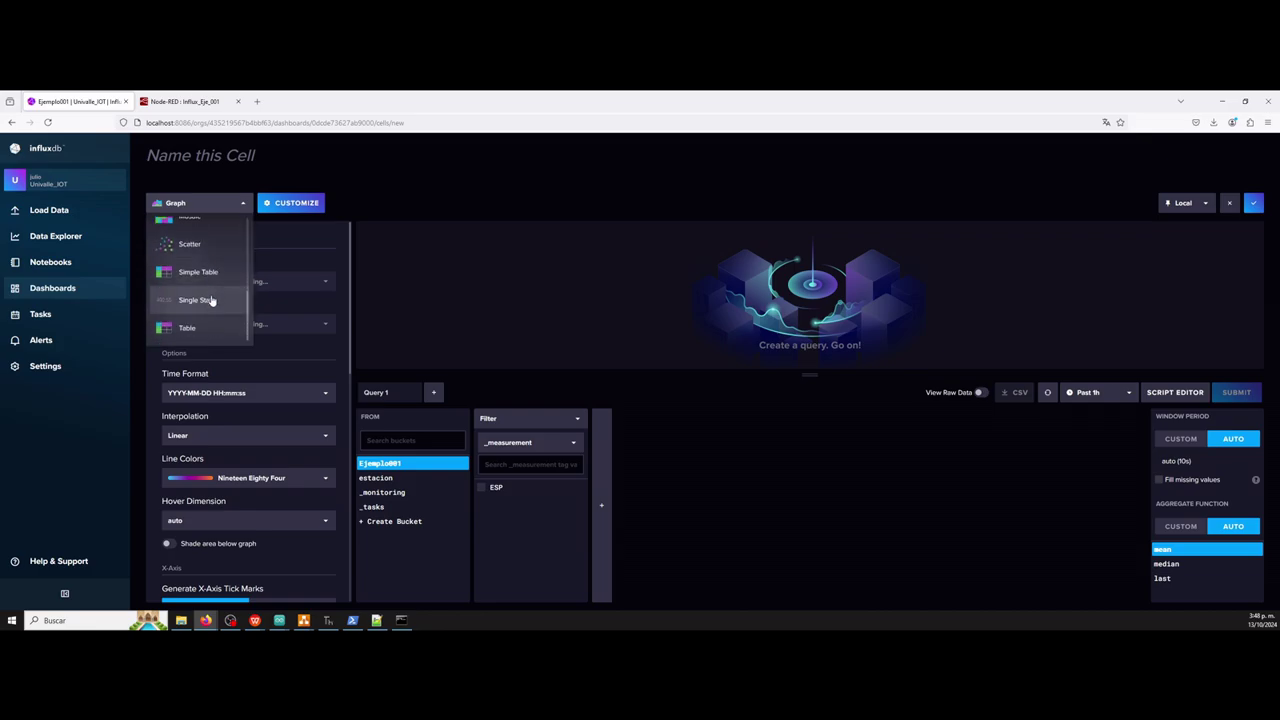
pyautogui.click(210, 299)
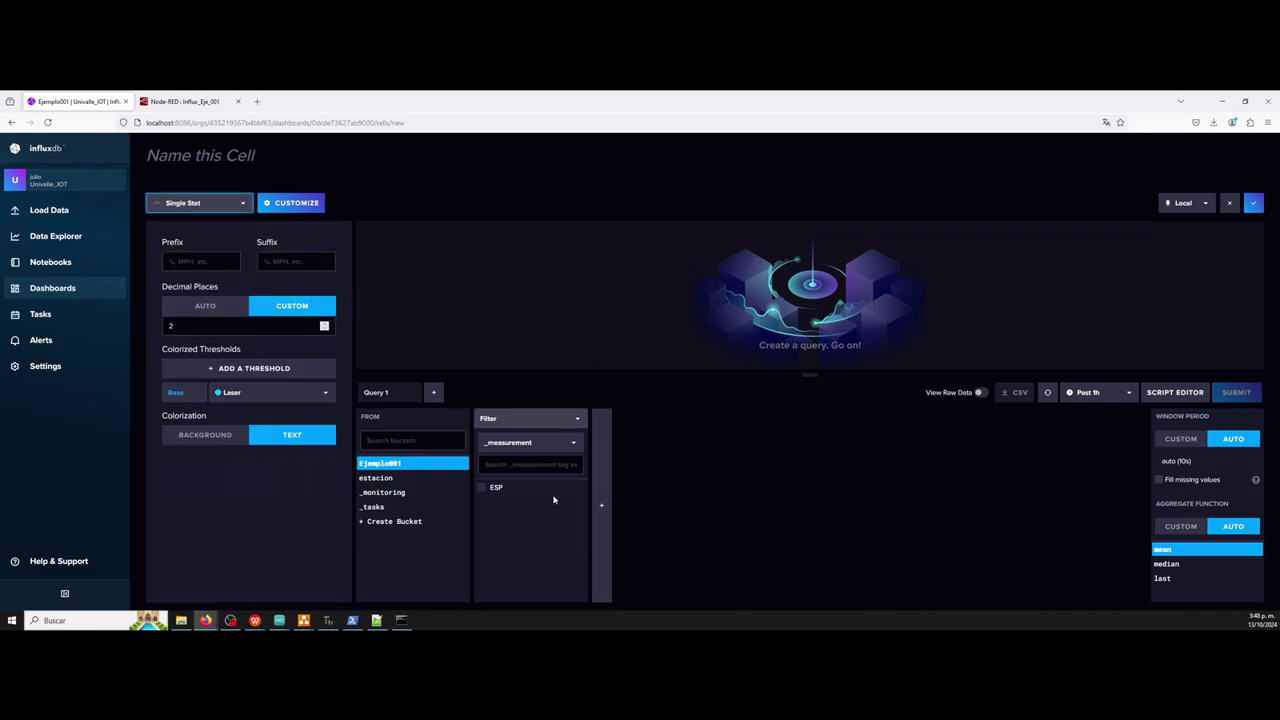
pyautogui.click(481, 488)
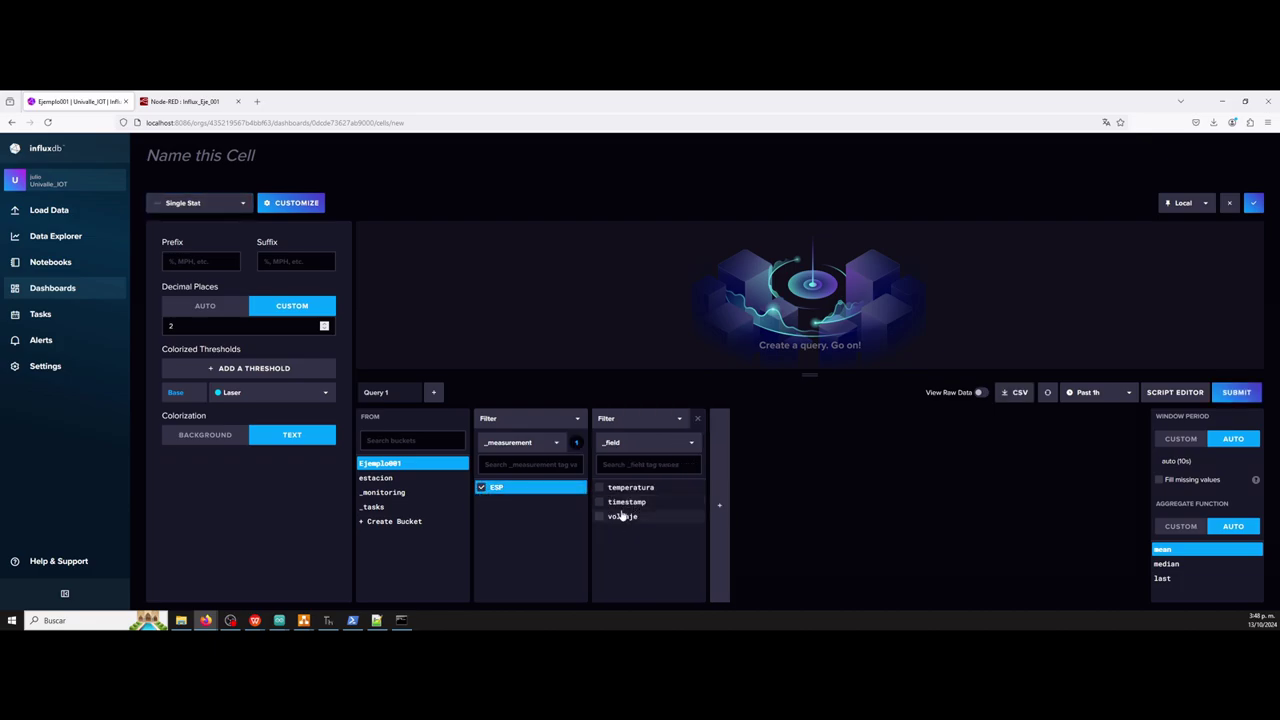
pyautogui.click(616, 503)
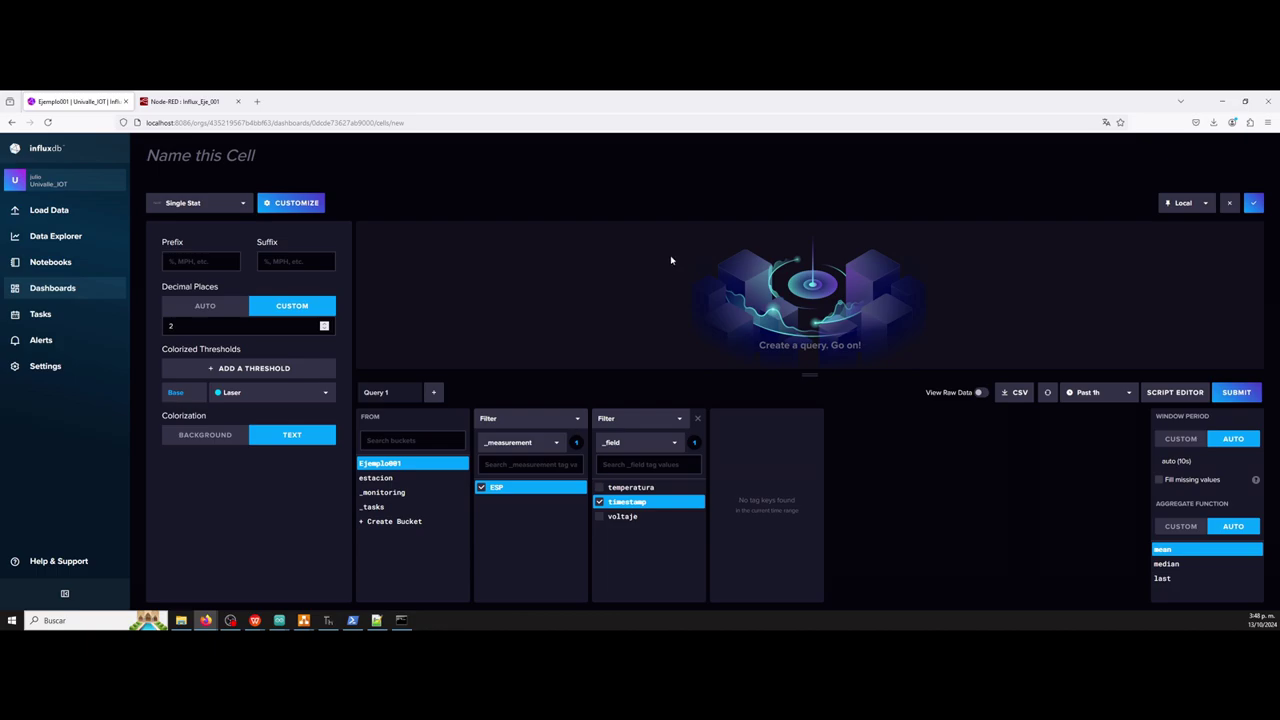
# Preview the timestamp value, save the cell, and stretch it into a full-width strip.
pyautogui.click(1236, 392)
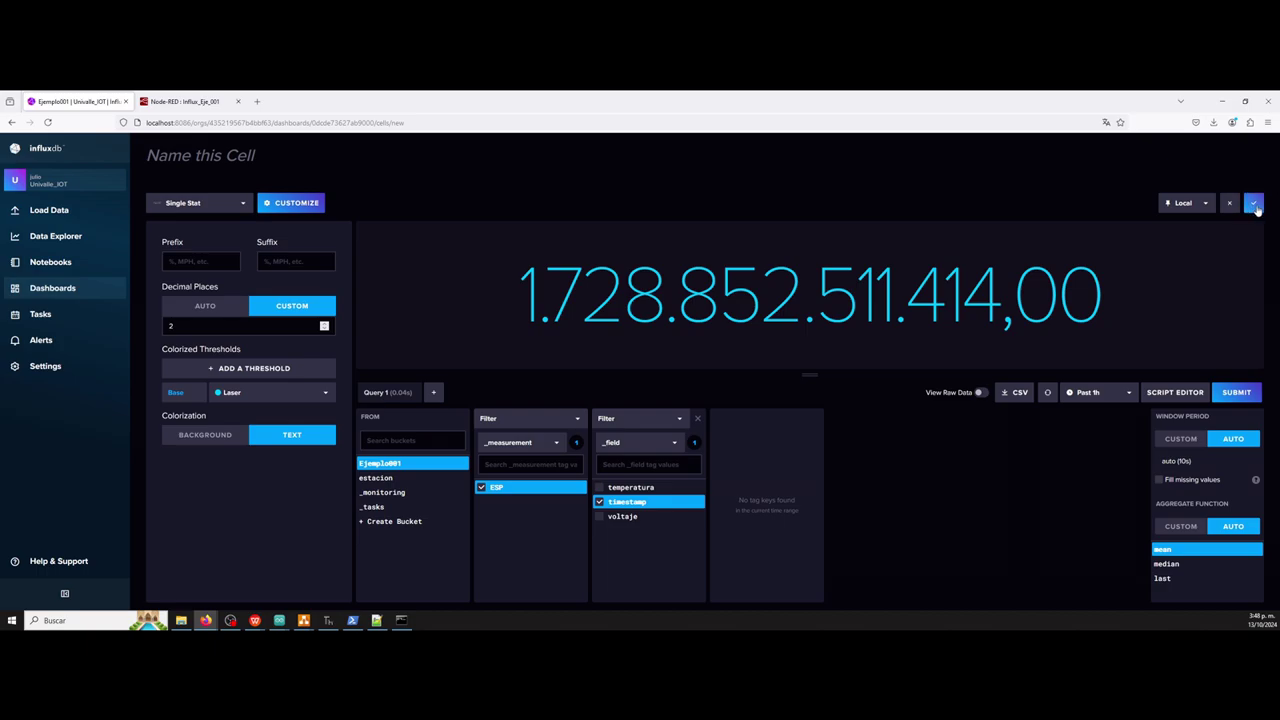
pyautogui.click(1254, 203)
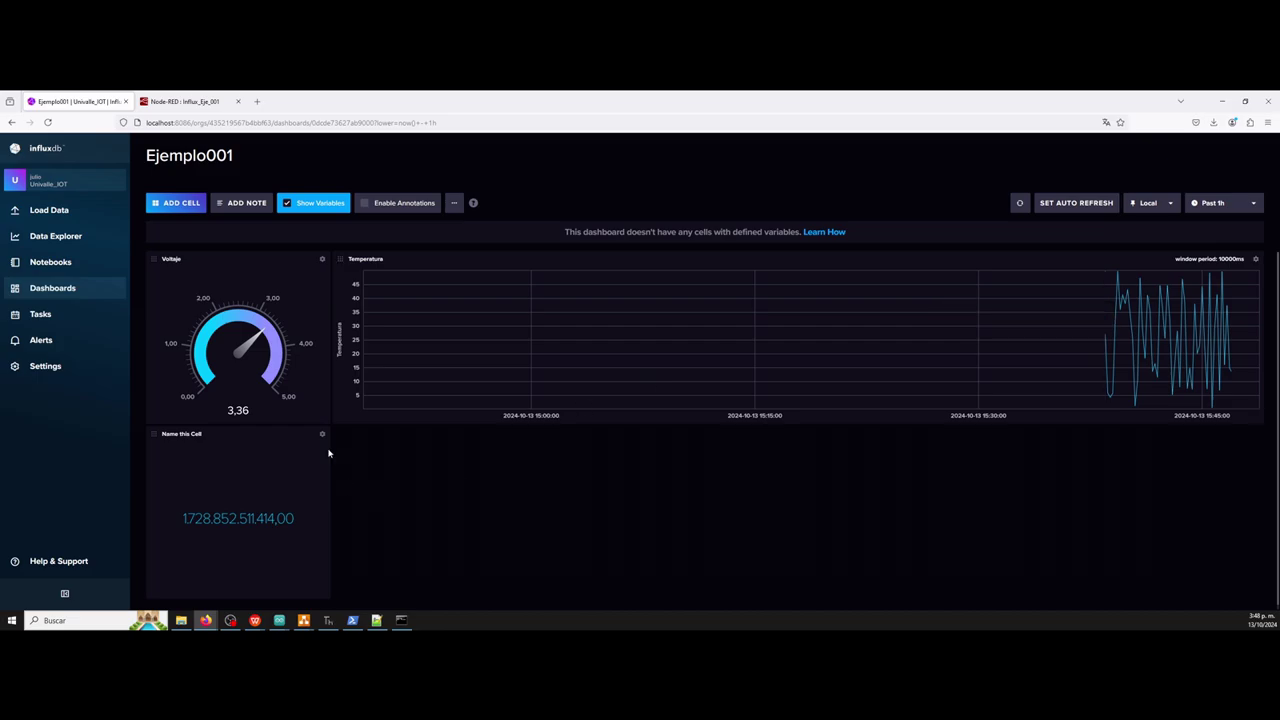
pyautogui.moveTo(320, 588); pyautogui.dragTo(1263, 492)
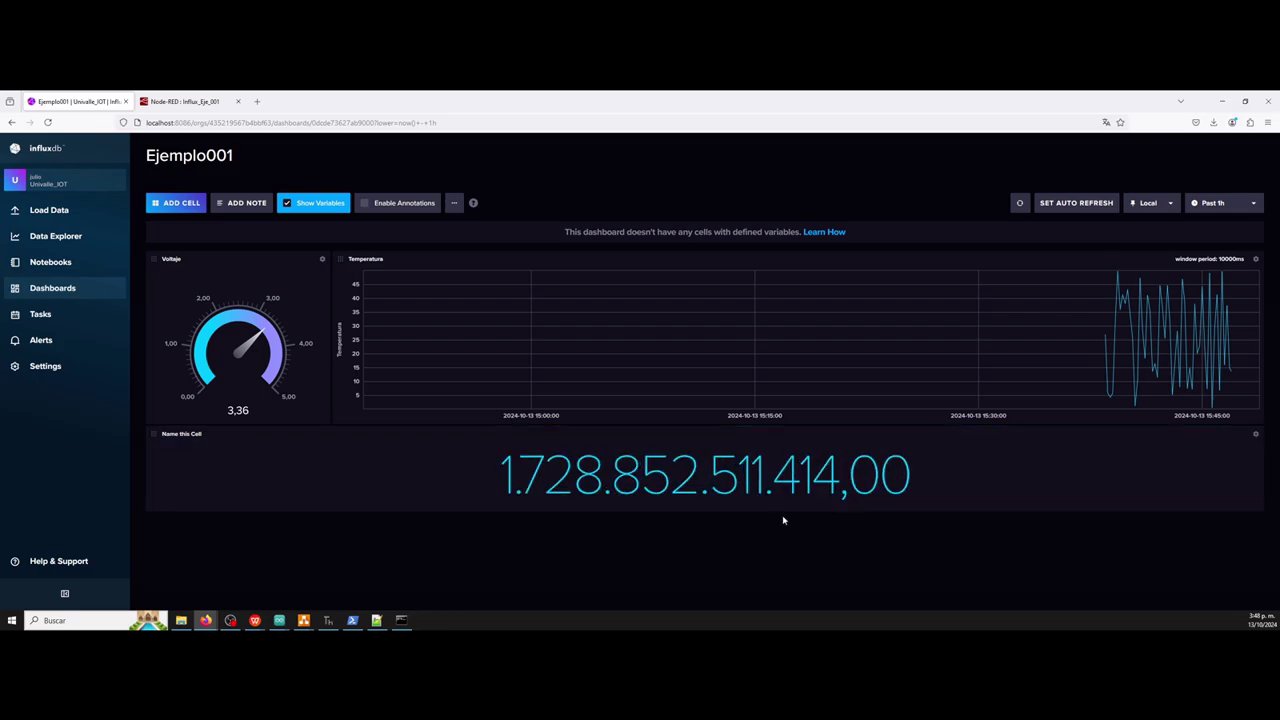